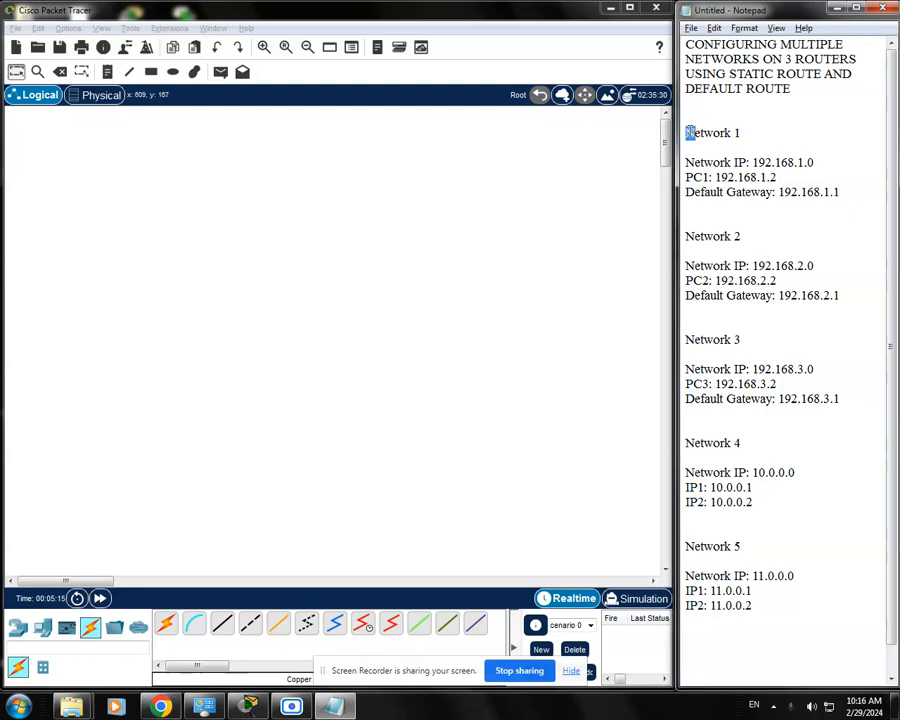
Review the IP addressing plan for Network 1 through Network 5 in the Notepad notes
left_click_drag(688, 131, 806, 210)
left_click_drag(692, 233, 842, 299)
left_click(811, 328)
left_click_drag(768, 622, 685, 545)
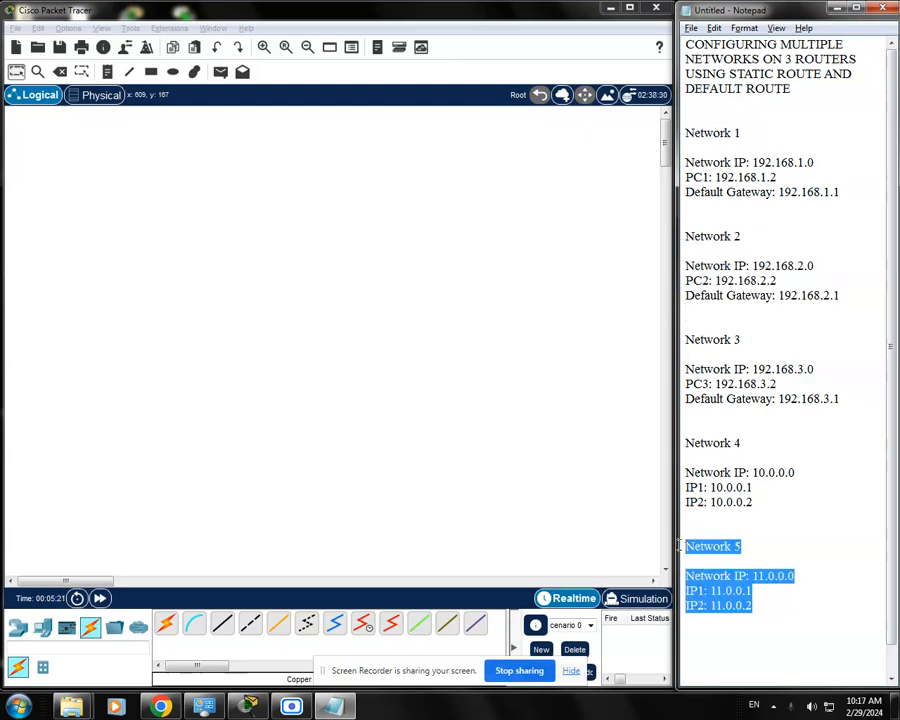
left_click(796, 528)
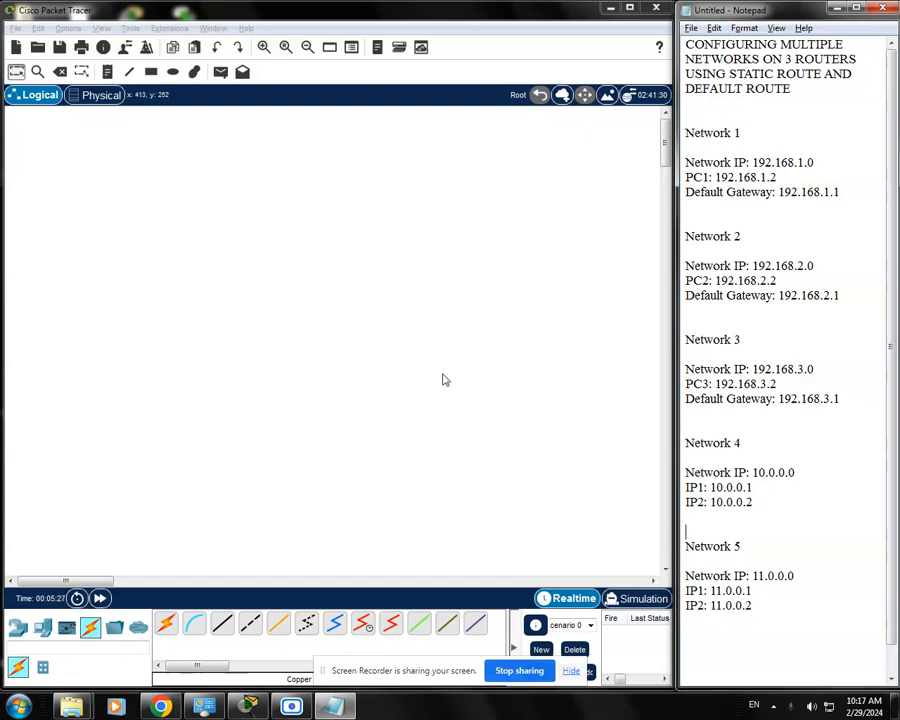
Add a 1941 router to the workspace and fit an HWIC-2T module in its leftmost expansion slot while powered off, restoring power
left_click(31, 626)
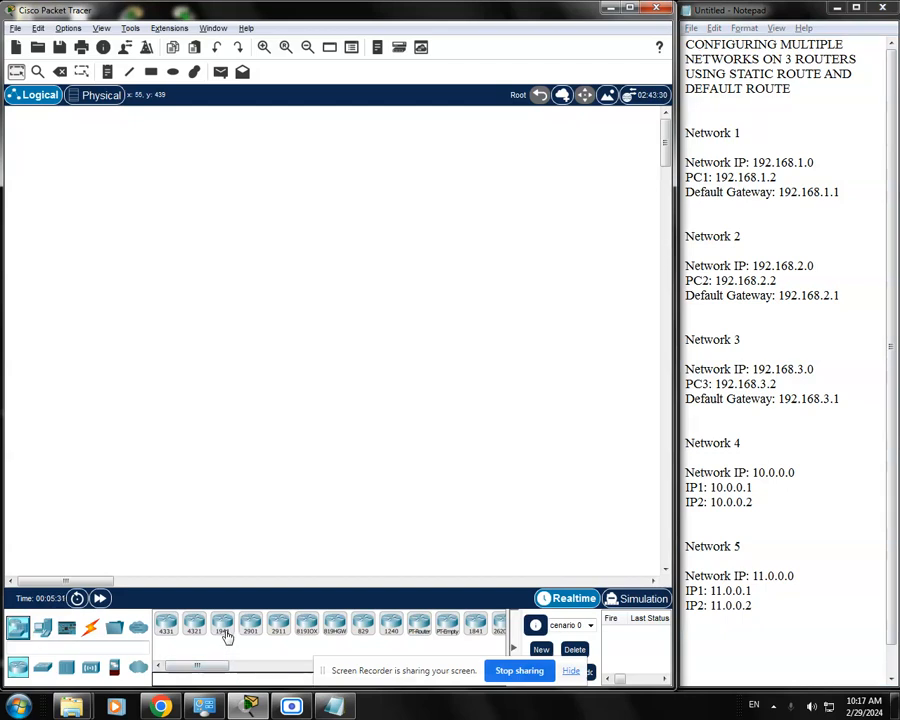
left_click_drag(227, 635, 131, 241)
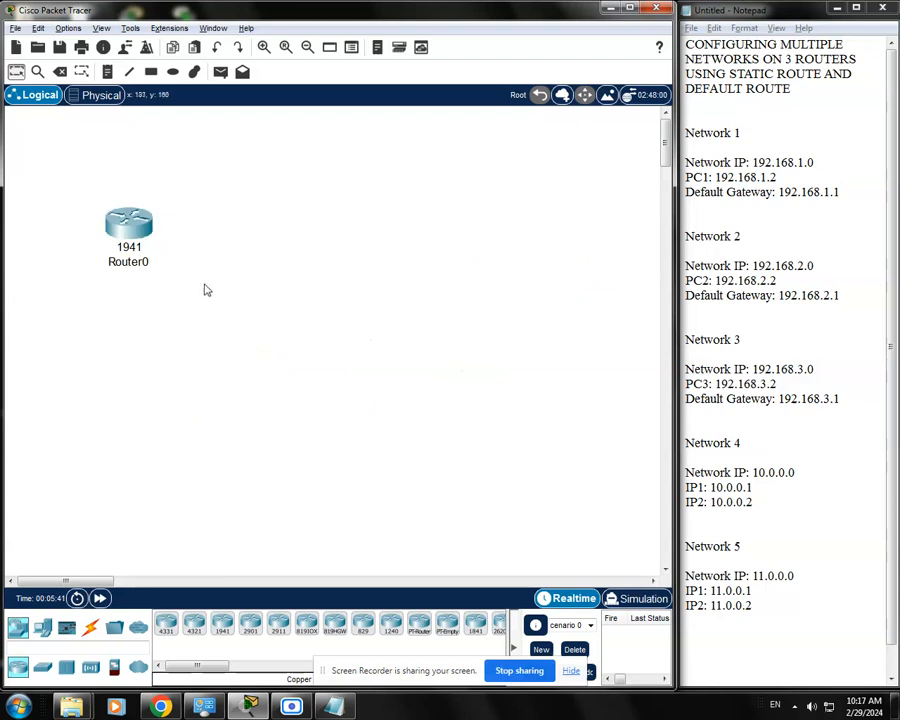
double_click(145, 242)
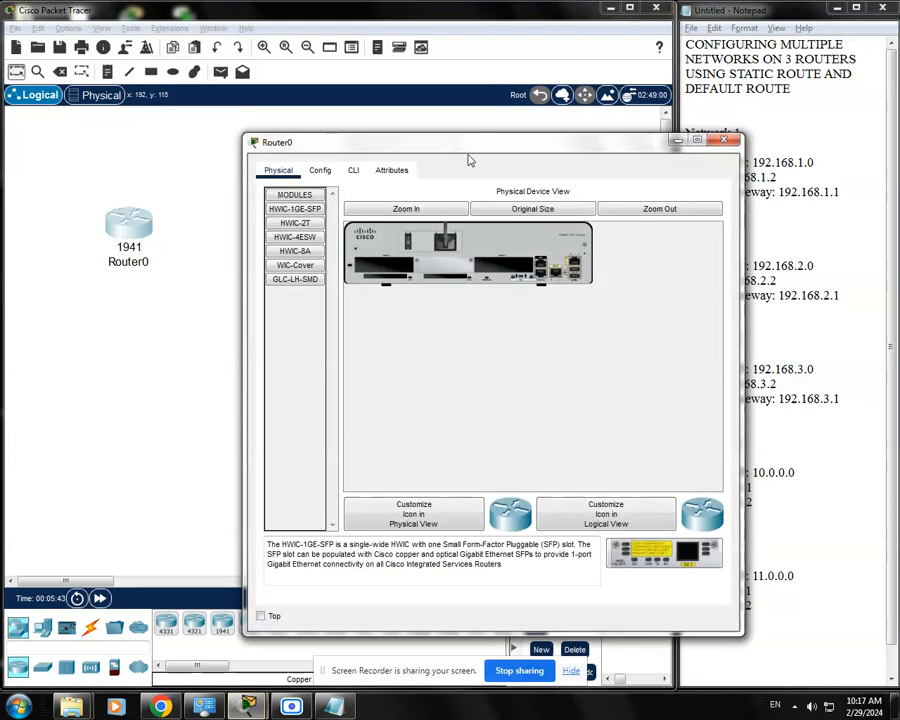
left_click_drag(480, 146, 400, 137)
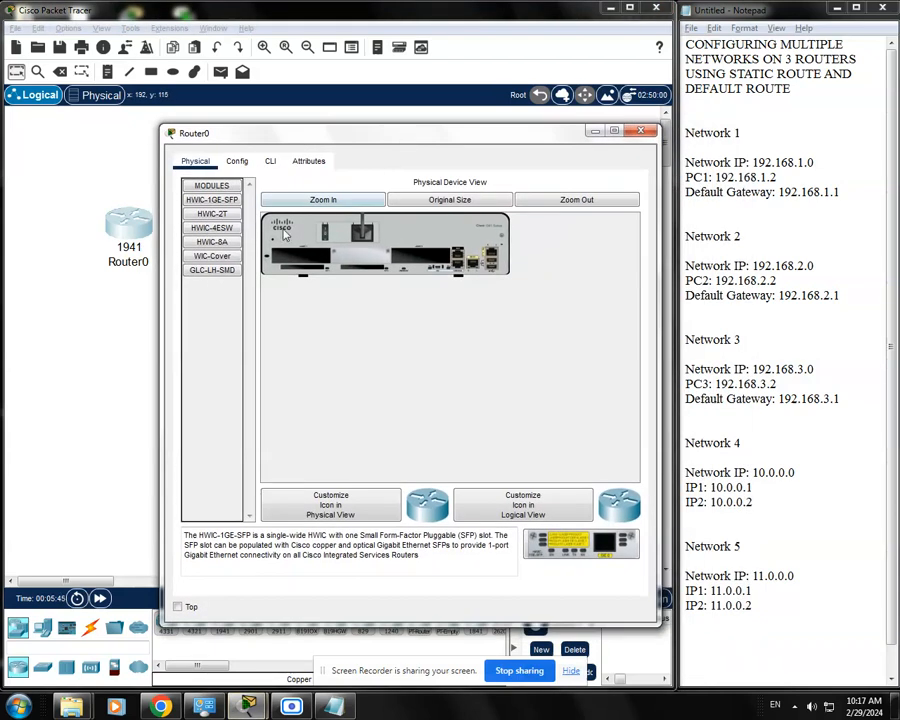
left_click(322, 201)
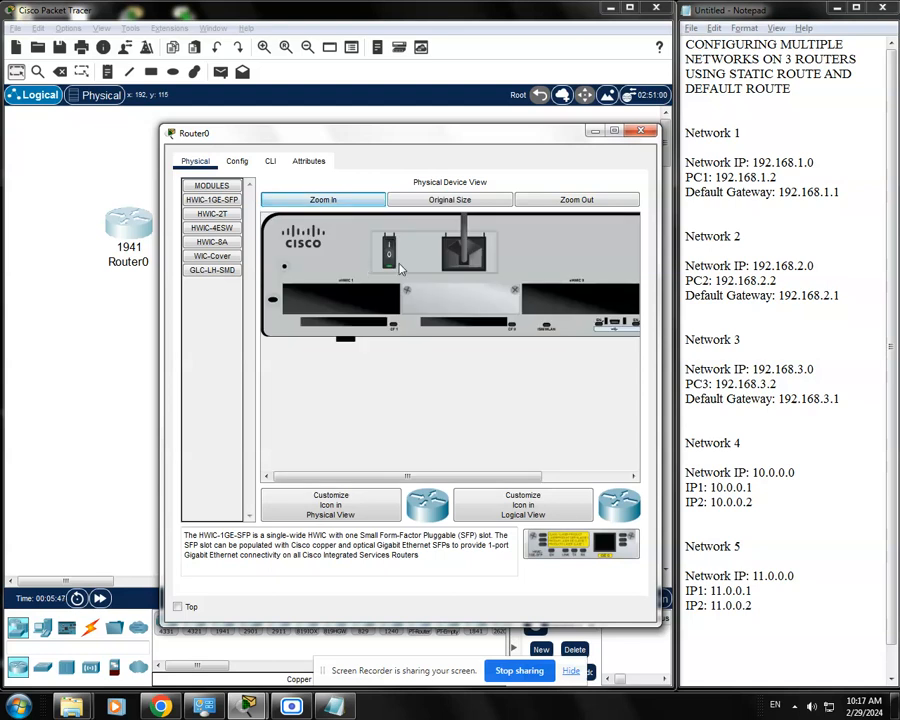
left_click(390, 258)
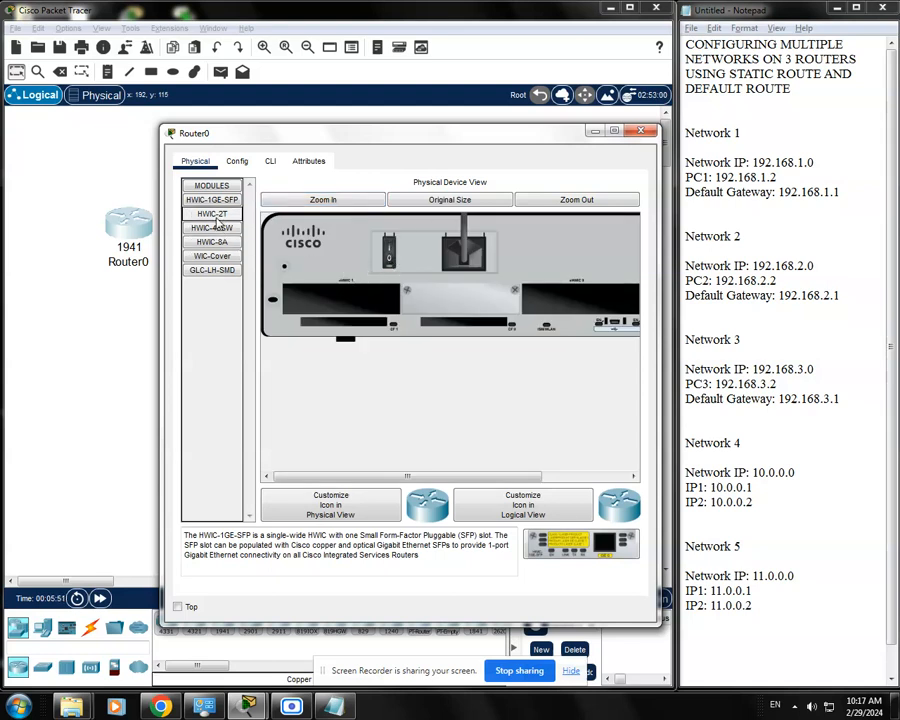
left_click_drag(210, 219, 357, 305)
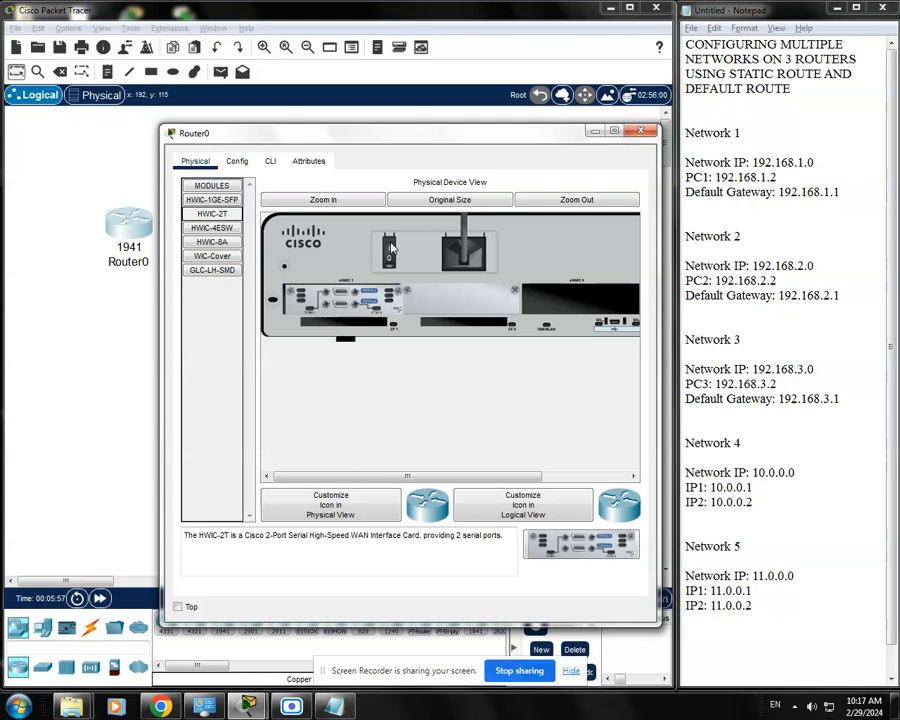
left_click_drag(445, 138, 508, 143)
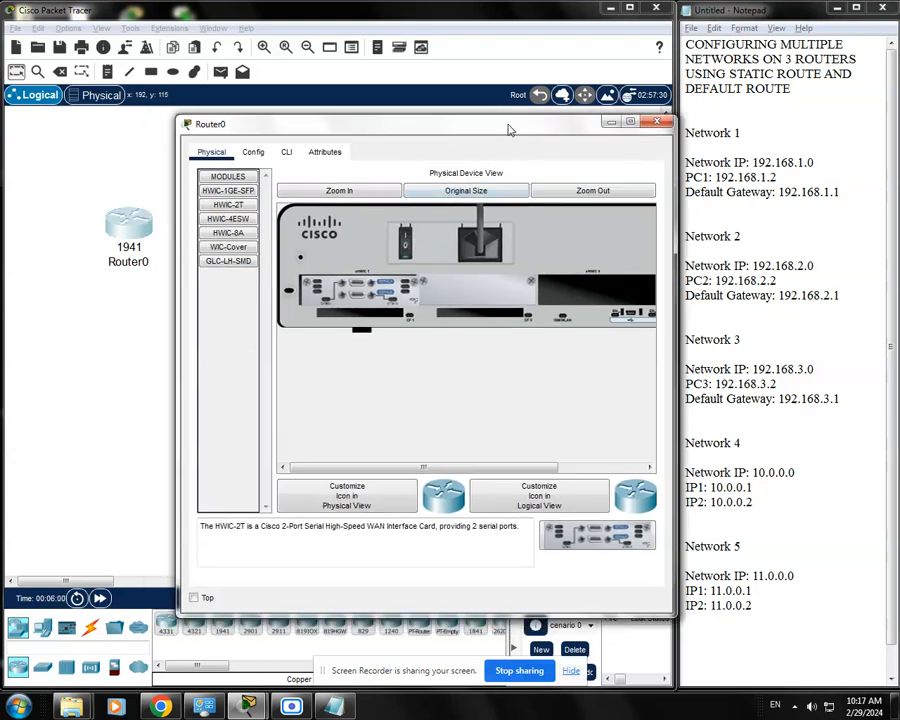
Check the router's configuration for the added serial interfaces once it has booted, and close its window
left_click(254, 156)
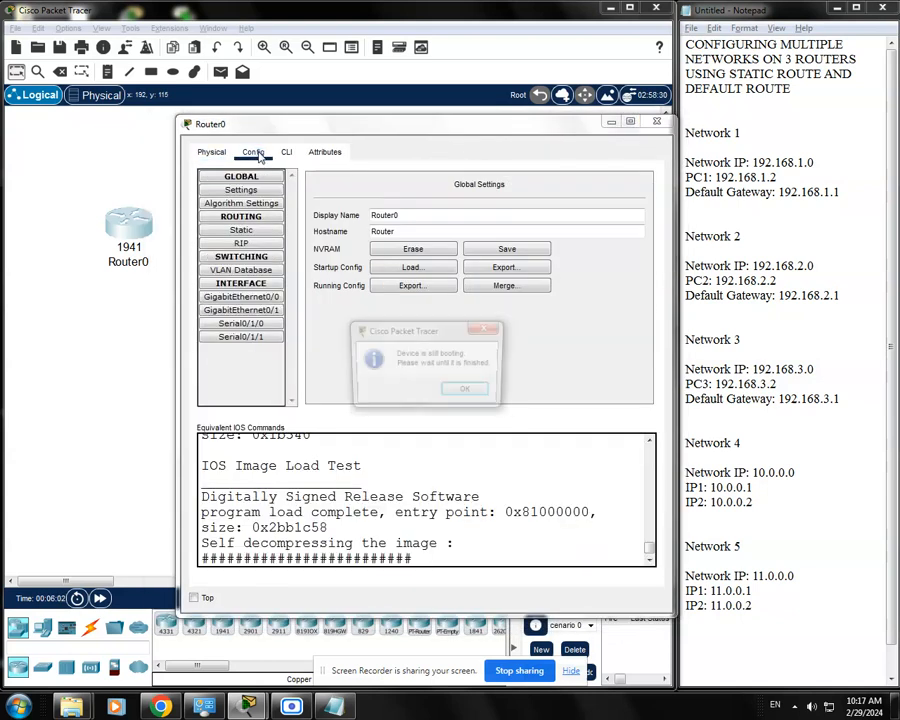
left_click(473, 392)
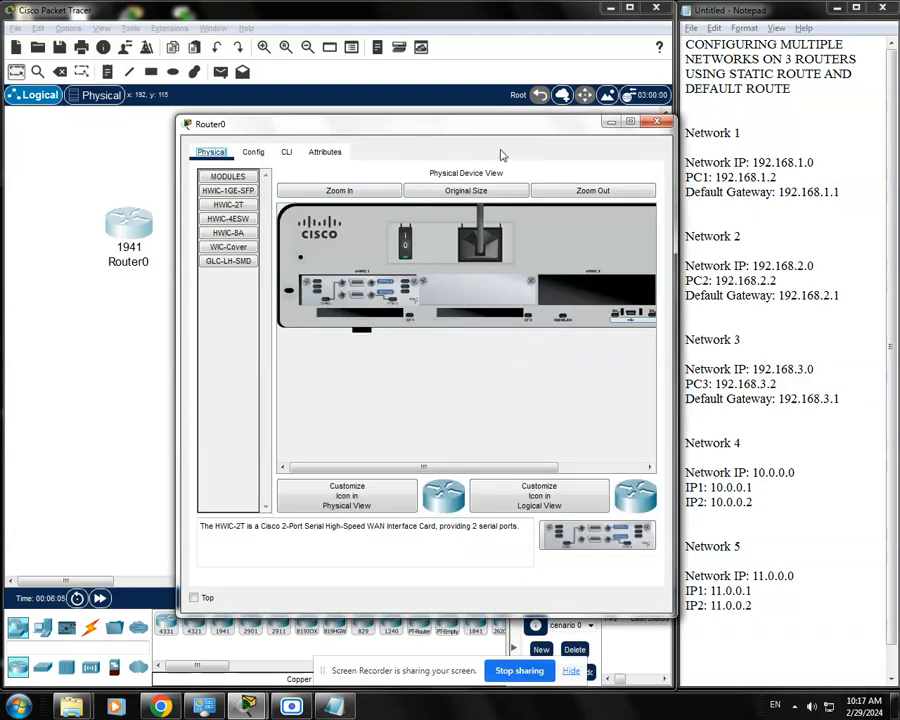
left_click_drag(503, 130, 494, 126)
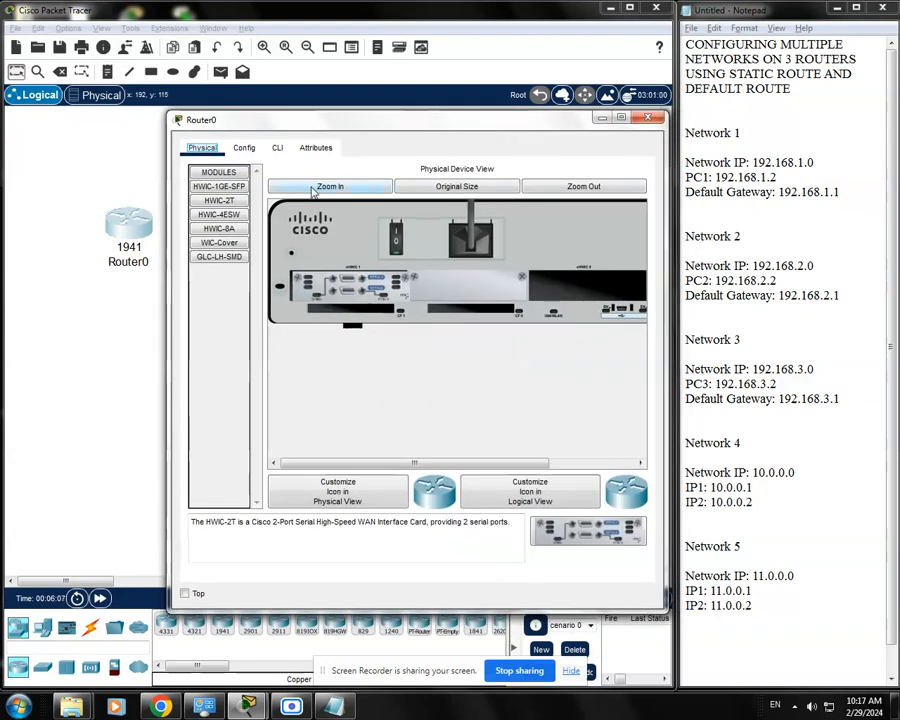
left_click(244, 148)
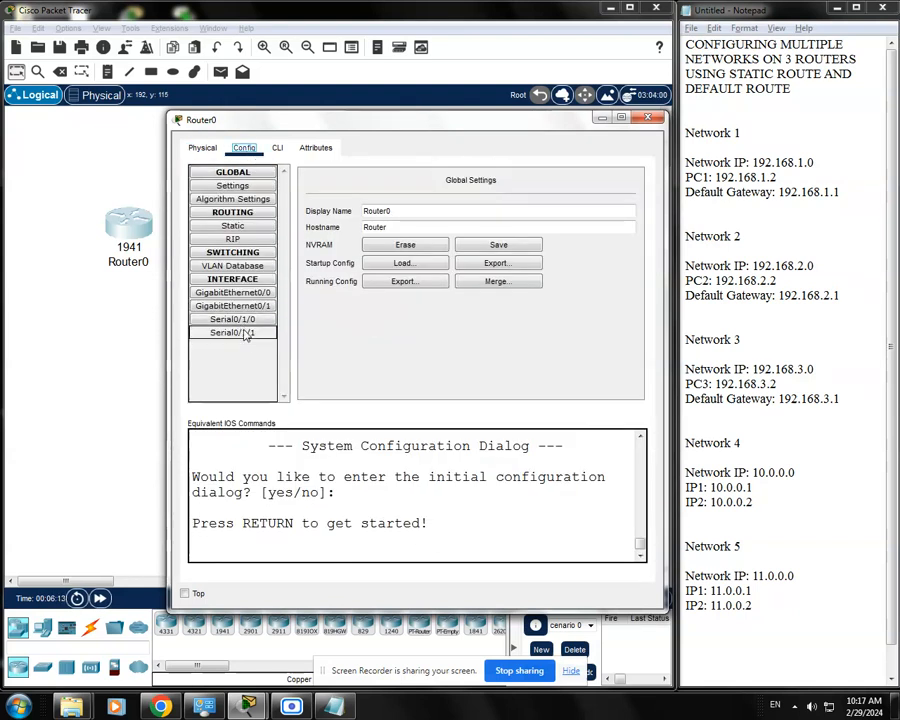
left_click_drag(548, 127, 537, 121)
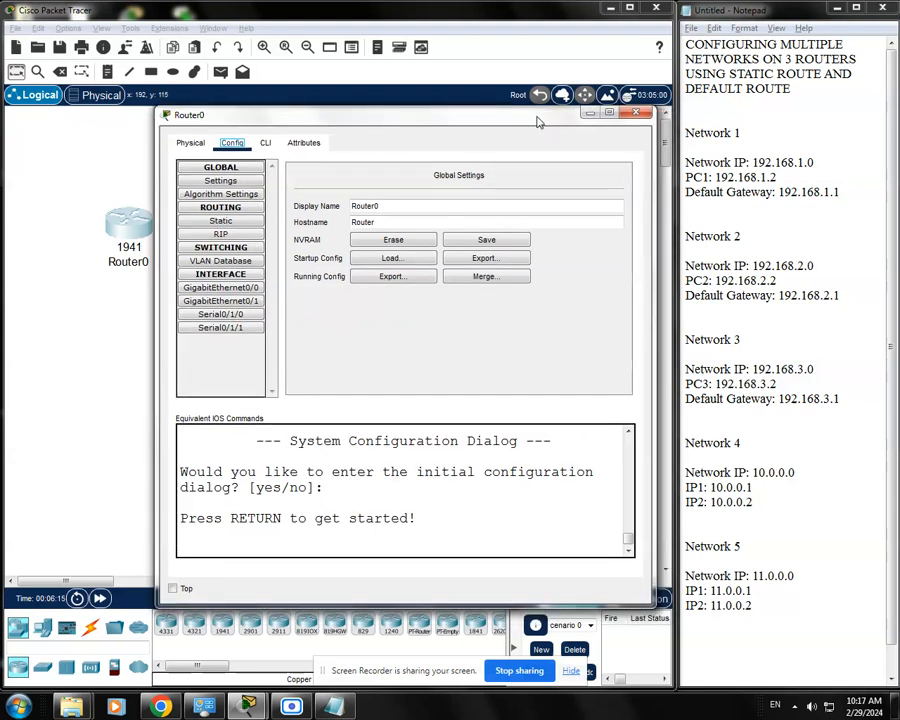
left_click(632, 116)
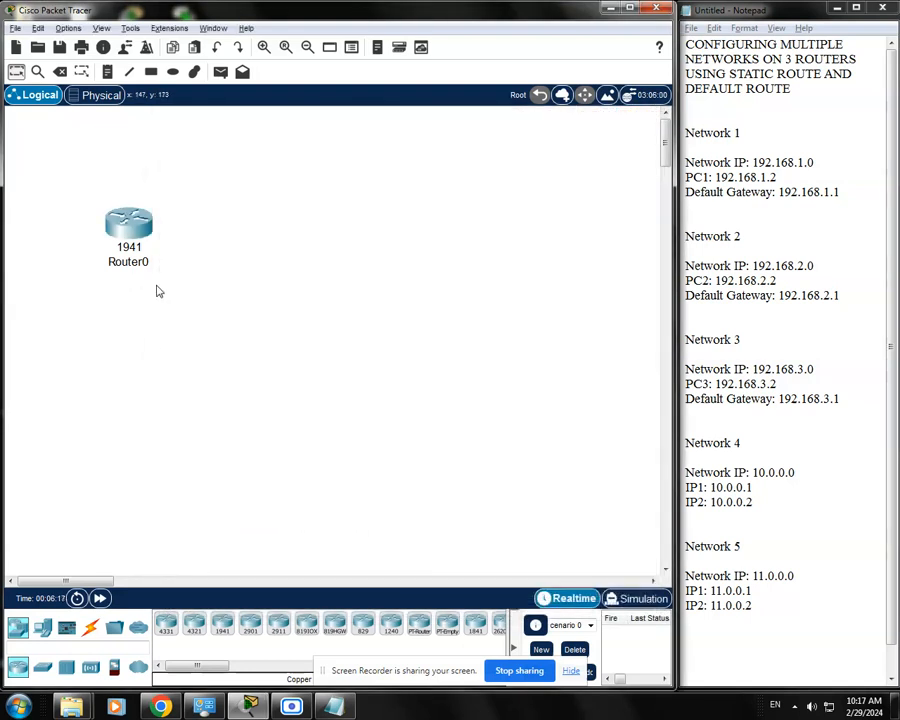
Duplicate the 1941 router twice and arrange the three routers in an evenly spaced horizontal row
left_click_drag(197, 321, 78, 170)
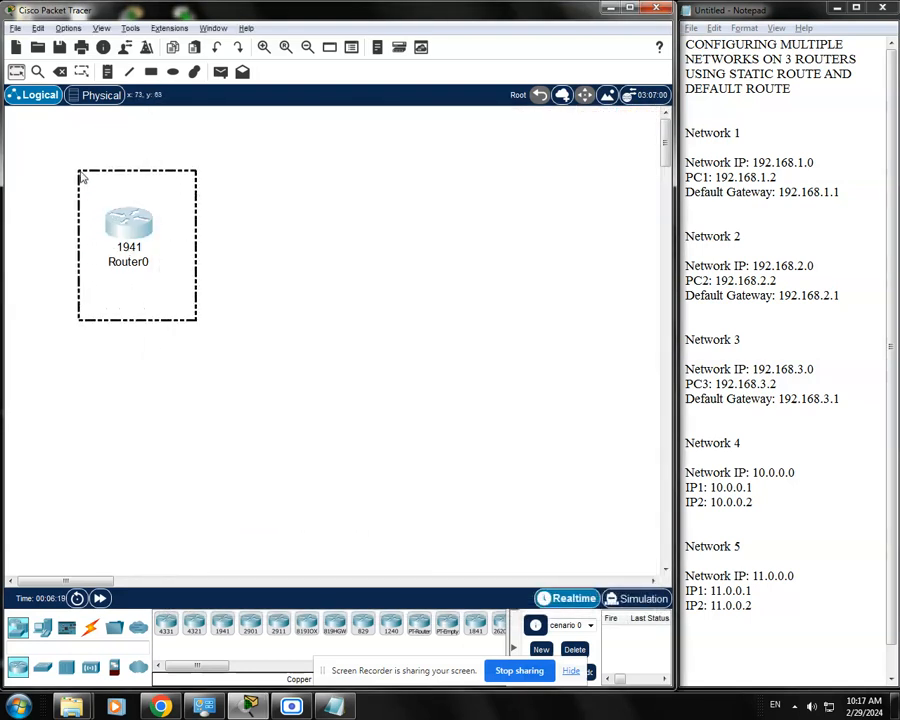
left_click(187, 278)
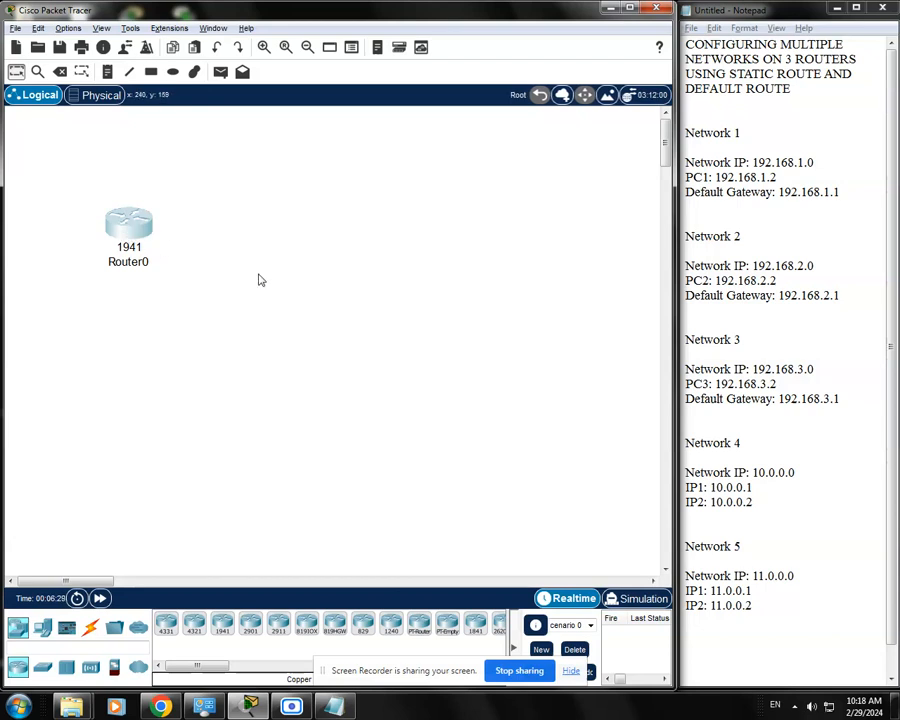
key("ctrl+v")
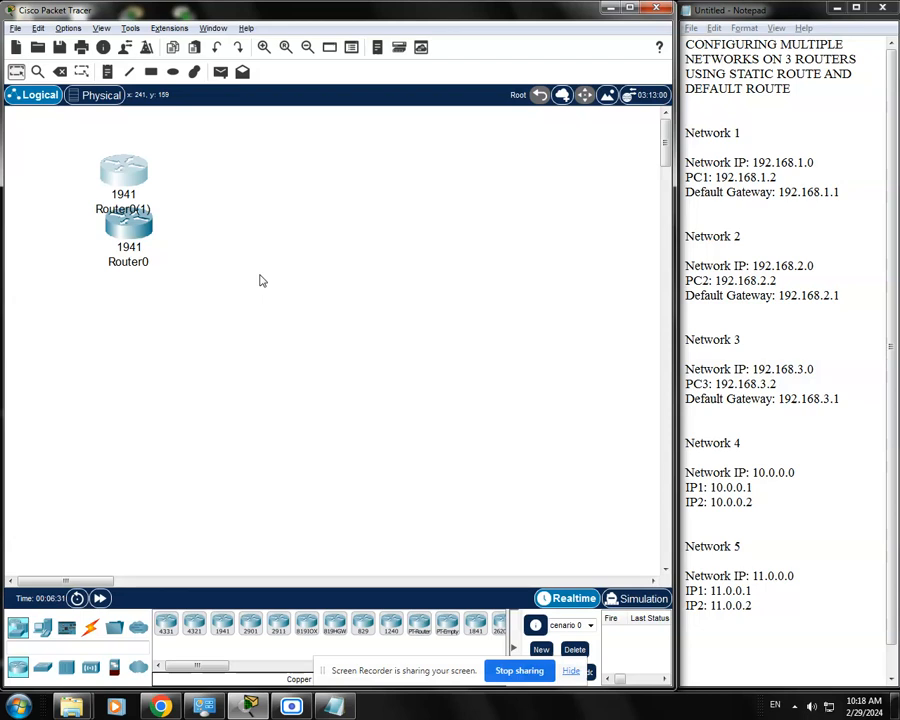
key("ctrl+v")
left_click_drag(130, 197, 425, 225)
left_click_drag(278, 230, 305, 228)
left_click_drag(424, 234, 467, 230)
left_click(301, 228)
left_click_drag(301, 228, 316, 228)
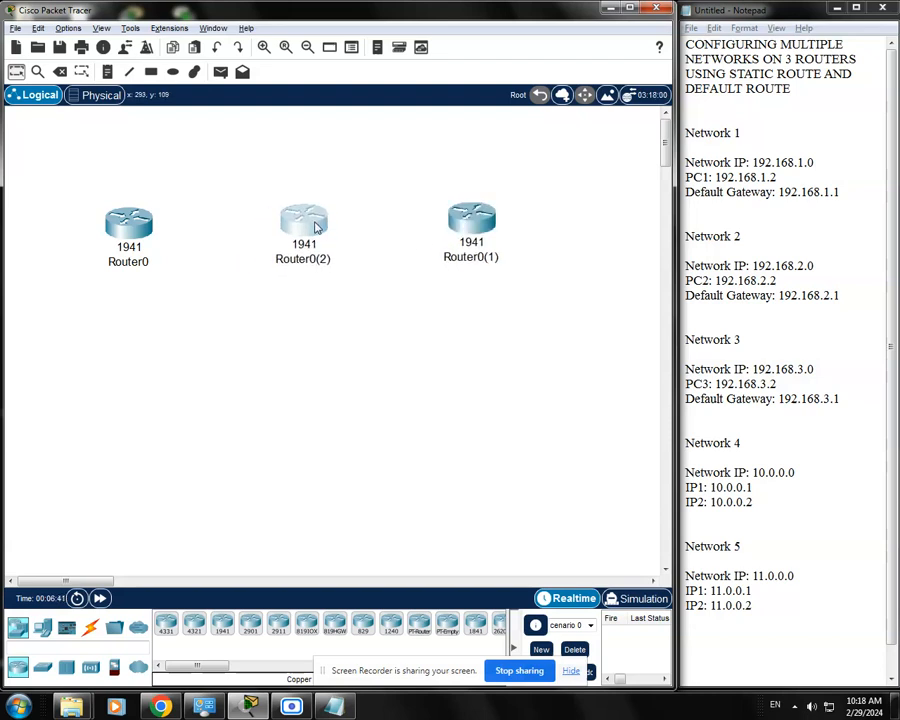
left_click_drag(459, 230, 471, 231)
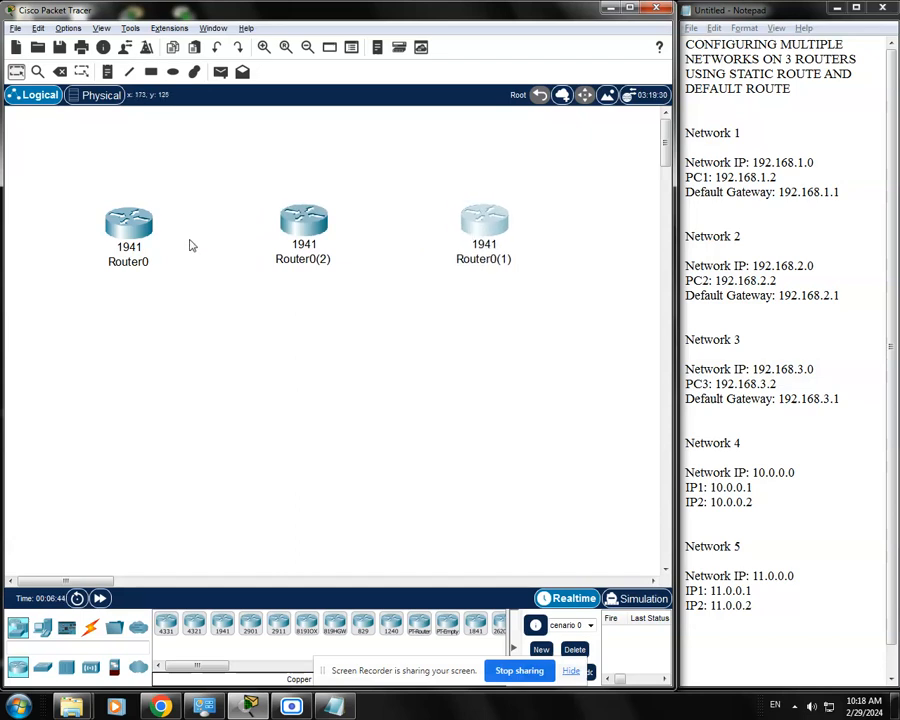
Rename the three routers R1, R2 and R3 in order from left to right
left_click(128, 262)
left_click_drag(157, 262, 93, 266)
type("r")
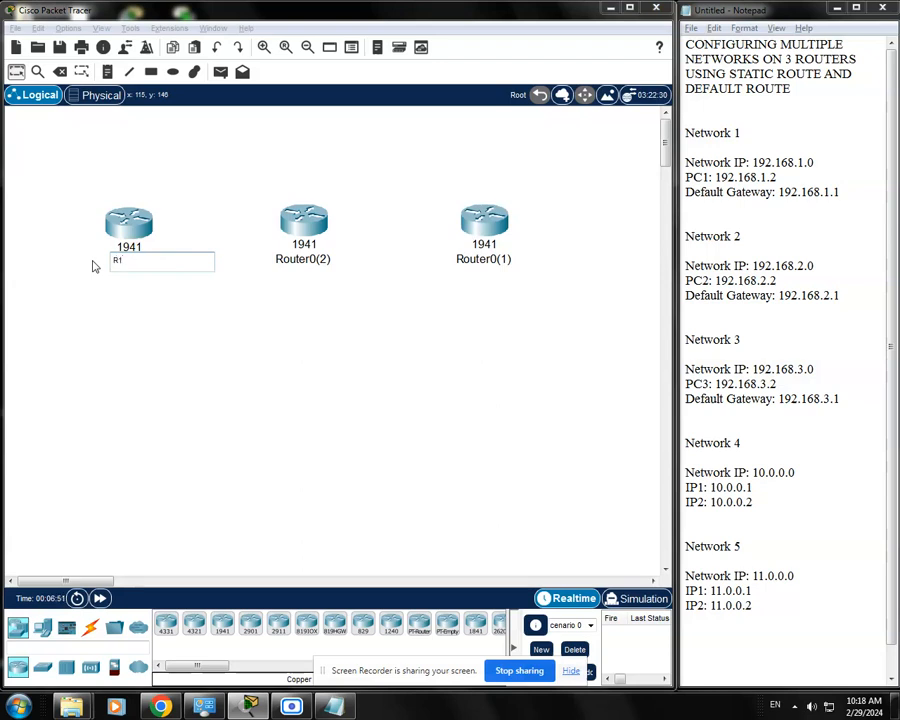
left_click(314, 259)
left_click_drag(330, 258, 267, 260)
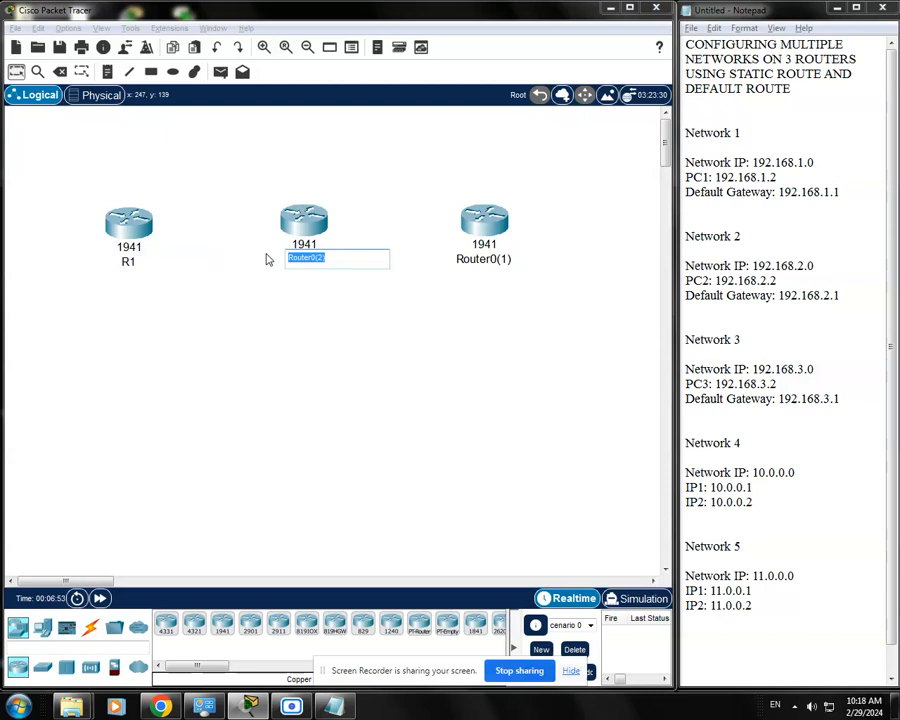
type("R2")
key("Return")
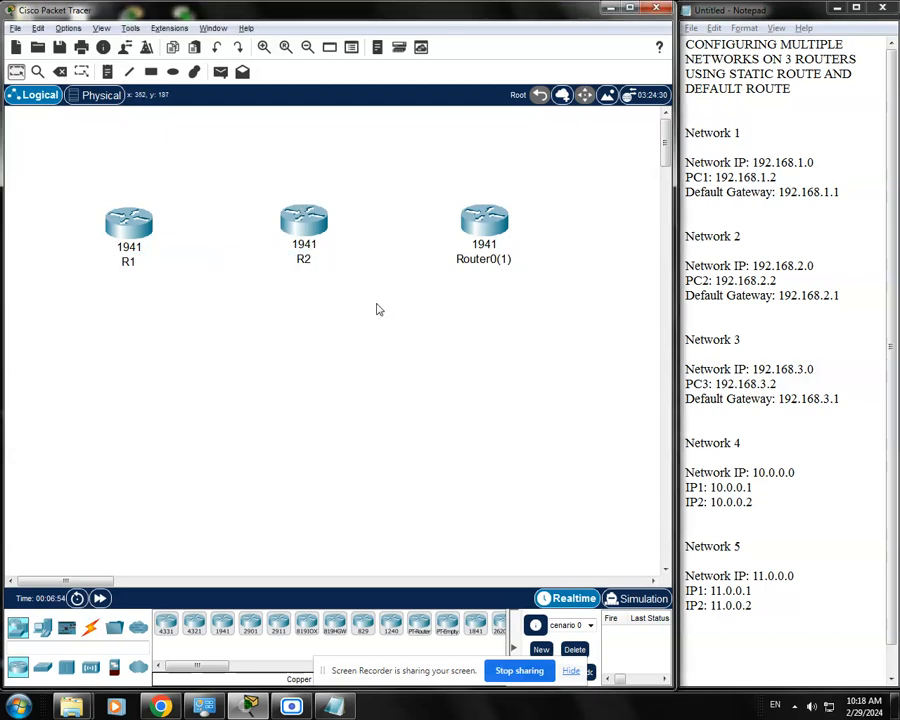
left_click(484, 259)
left_click_drag(506, 259, 408, 263)
type("R3")
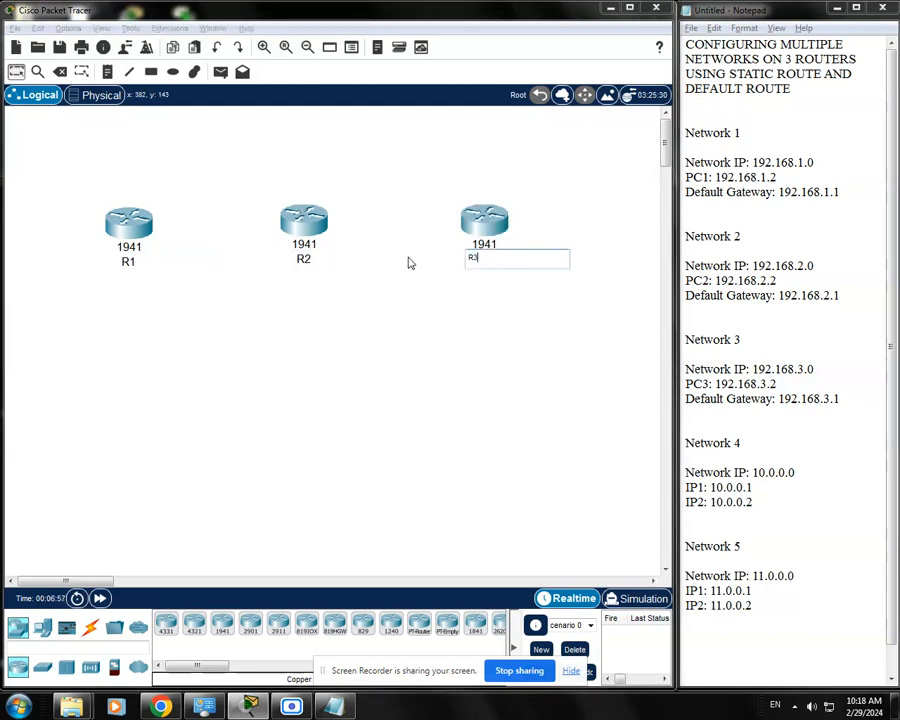
key("Return")
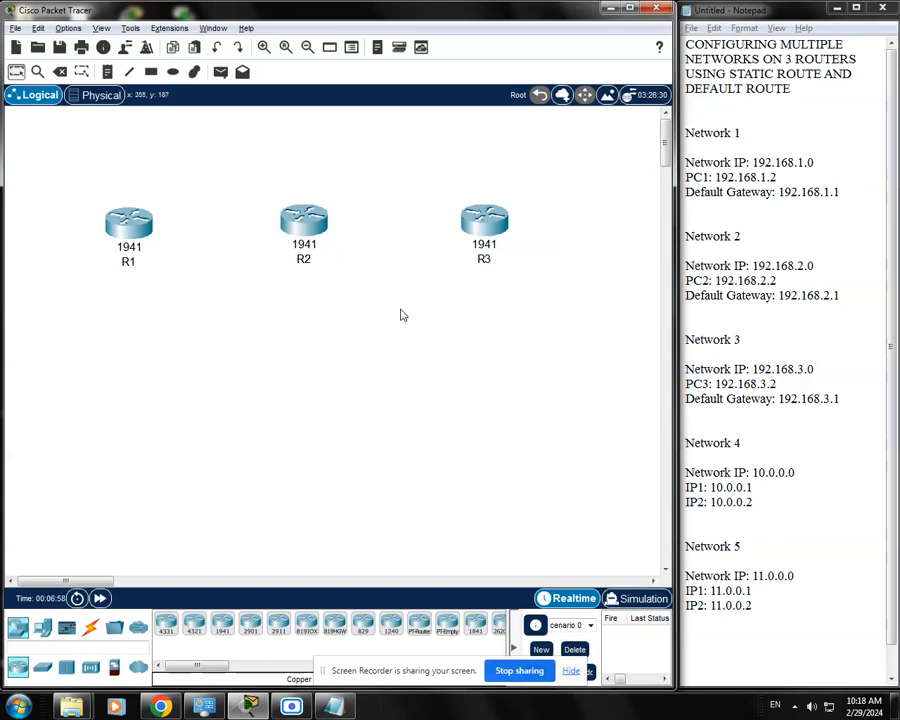
Check the configuration of R3 for its serial interfaces and close its window
left_click(494, 228)
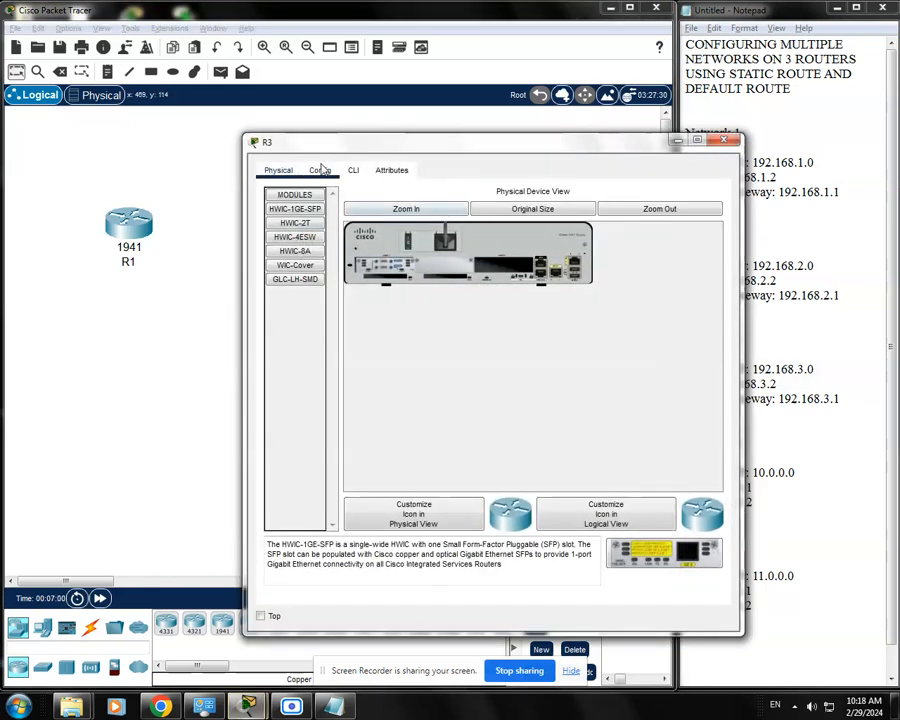
left_click(320, 170)
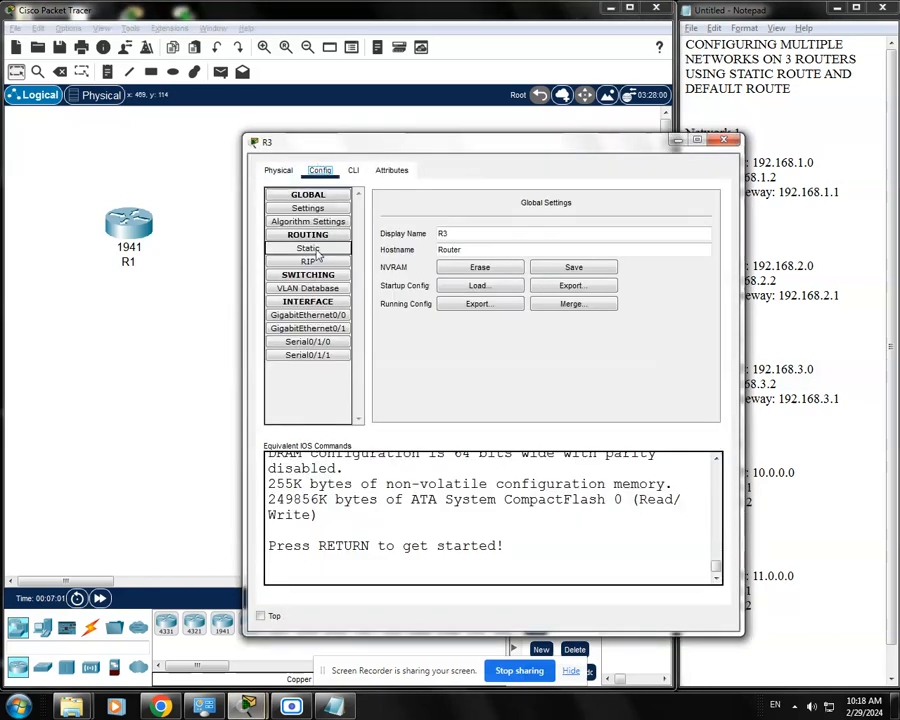
left_click(724, 140)
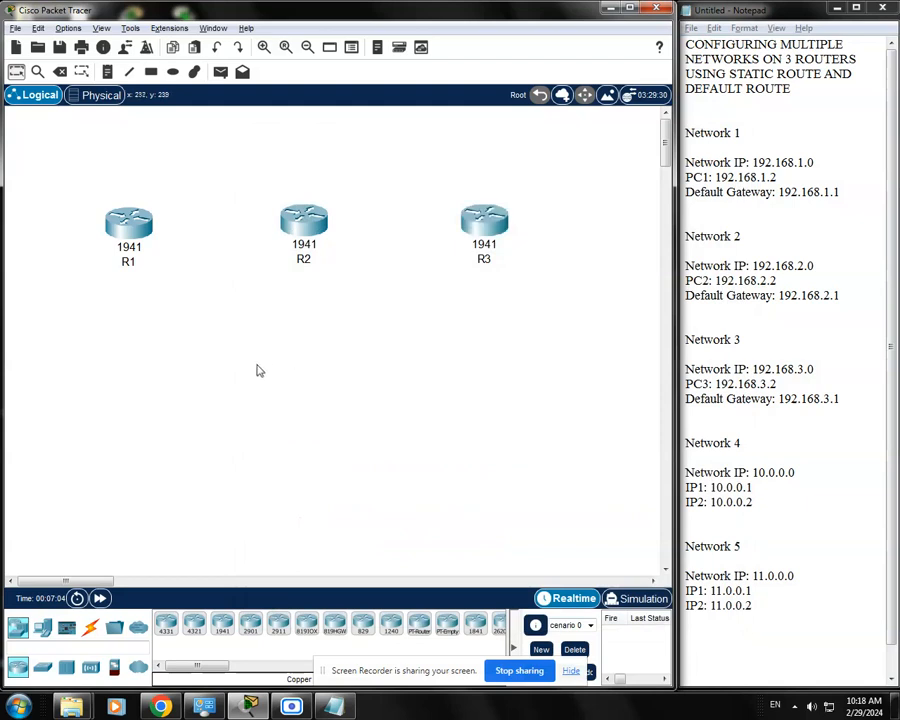
Place three PCs in the workspace, one below each of the routers R1, R2 and R3
left_click(42, 627)
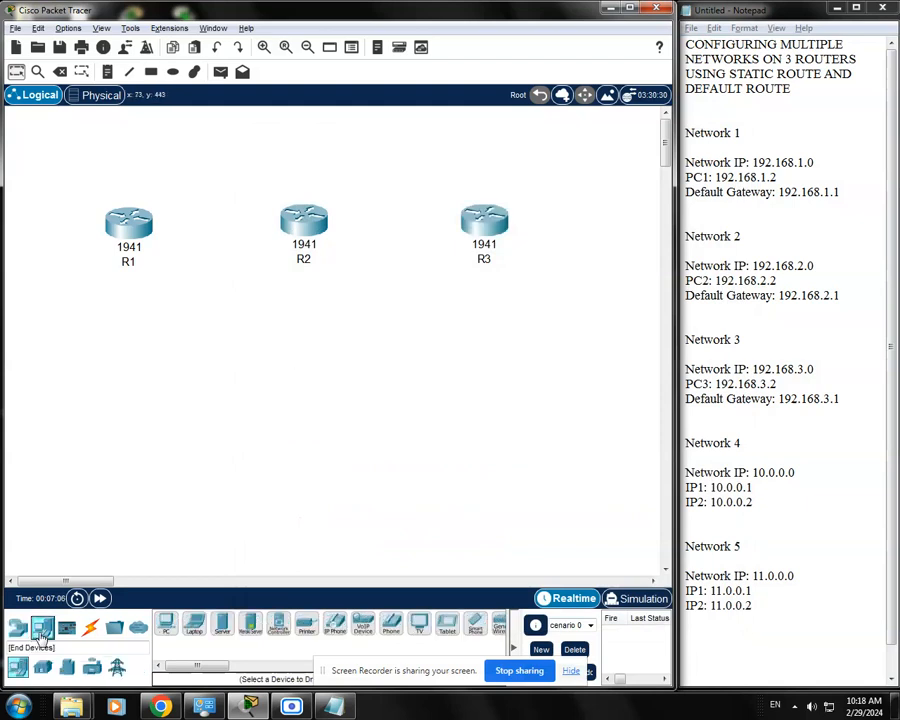
left_click(165, 624)
left_click(133, 422)
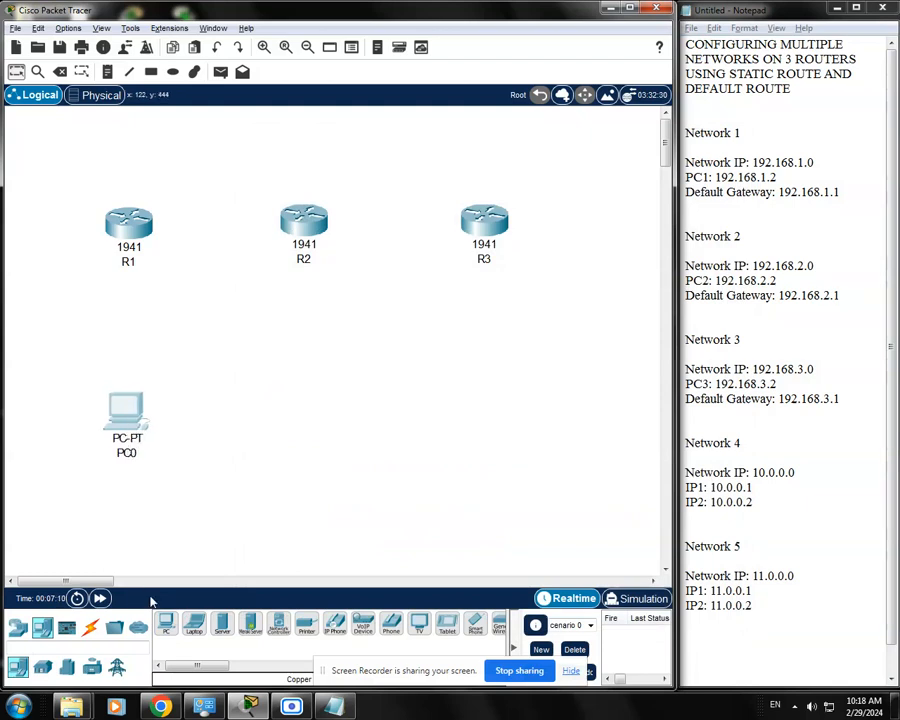
left_click(165, 624)
left_click(305, 418)
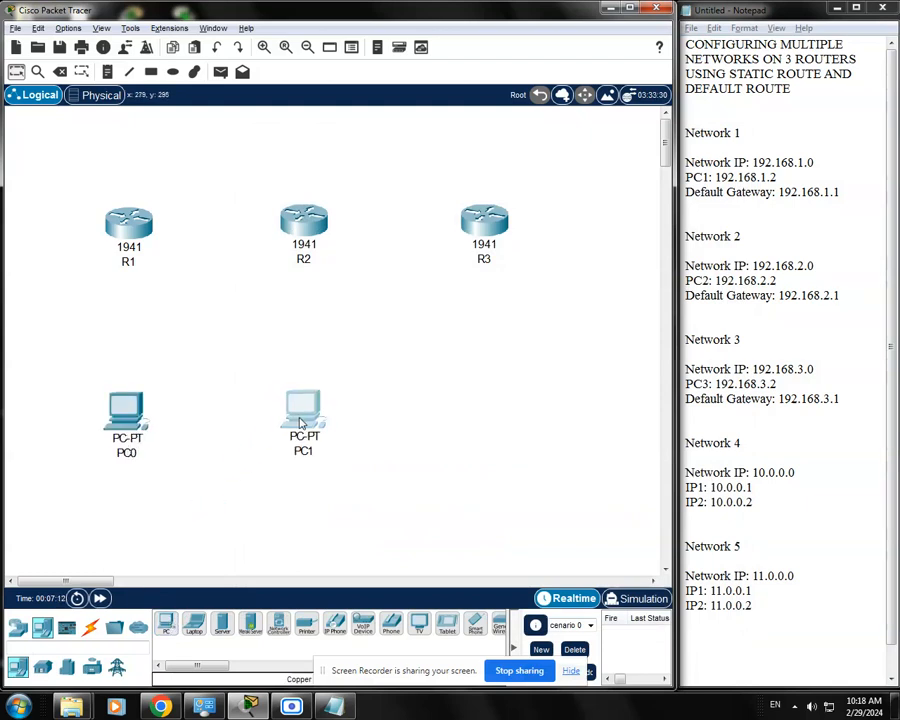
left_click(167, 627)
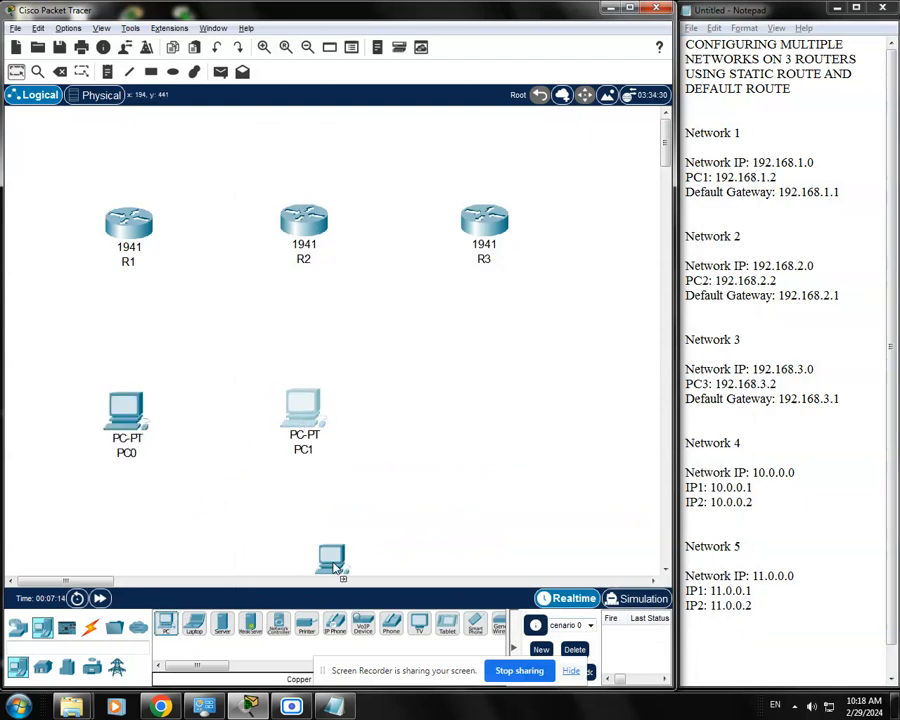
left_click(496, 409)
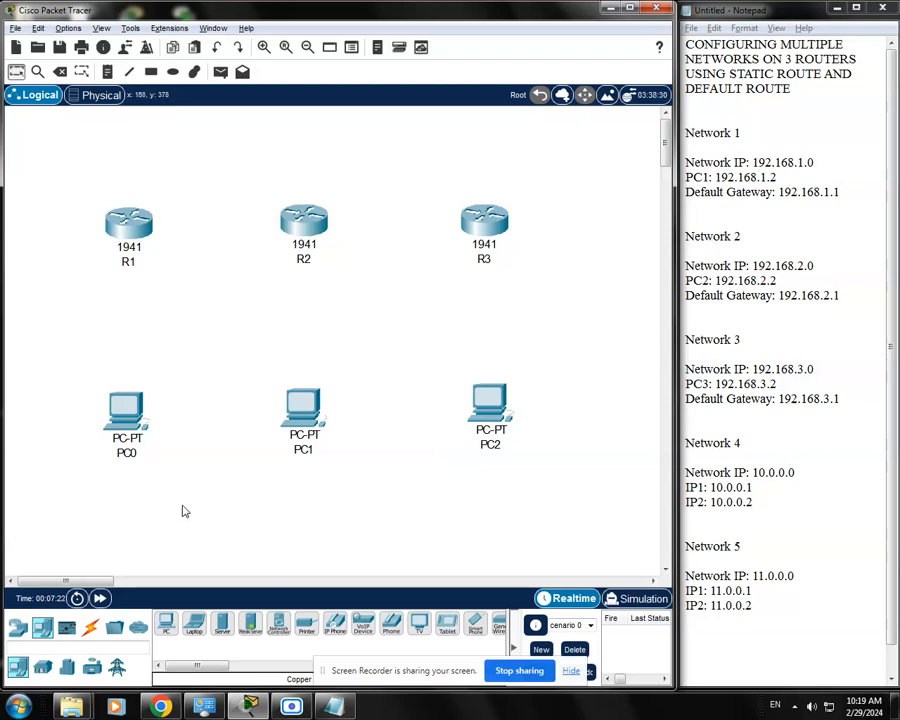
Try to rename the PC below R1 as PC1
left_click(126, 452)
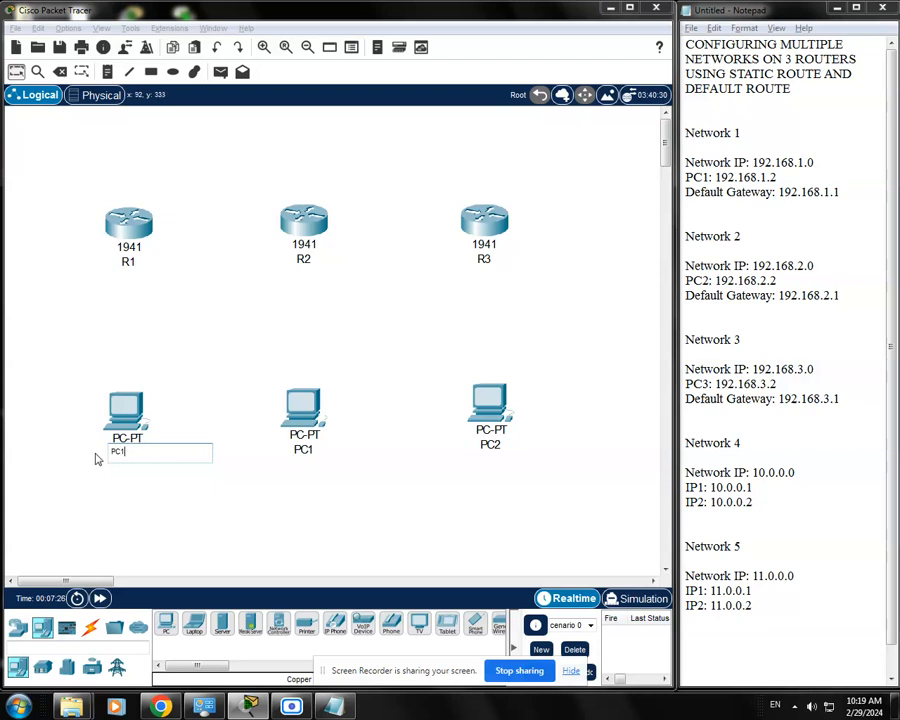
left_click(311, 453)
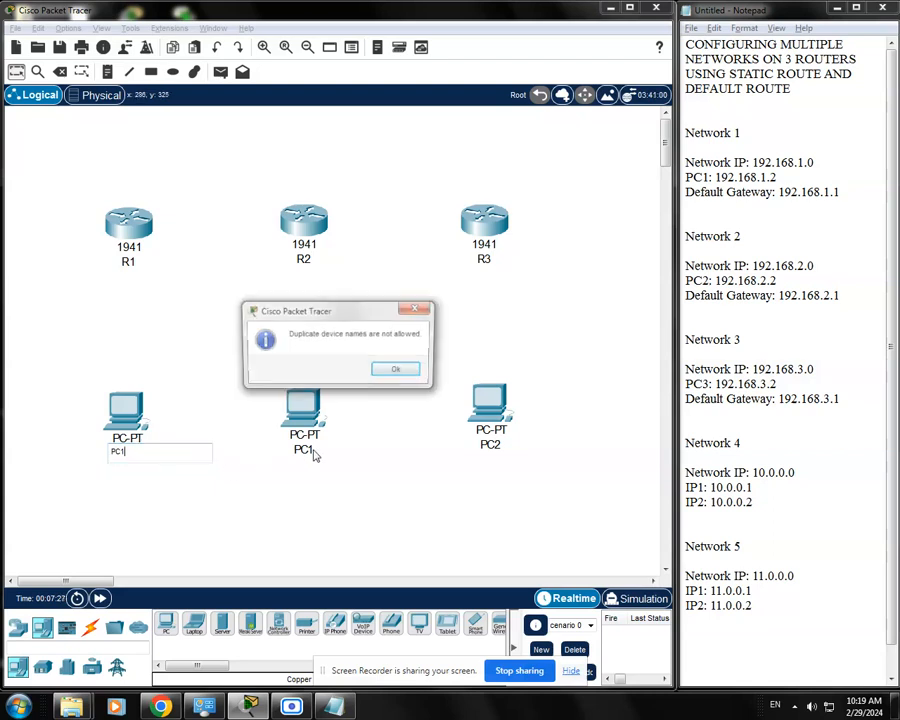
left_click(402, 371)
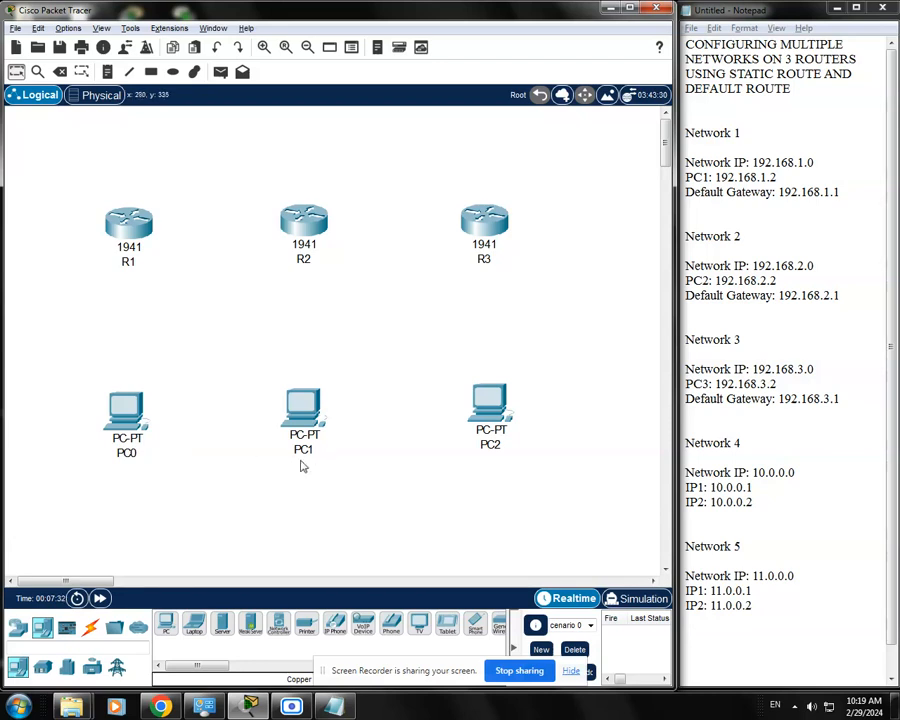
Rename the PC below R3 as PC3, the one below R2 as PC2 and the one below R1 as PC1
left_click(304, 450)
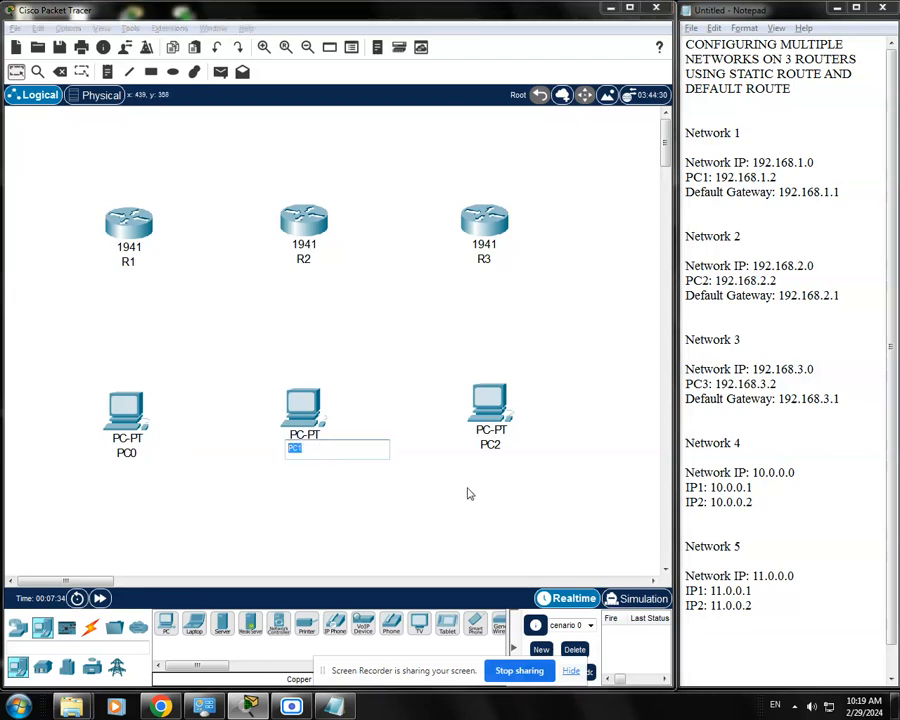
left_click(490, 444)
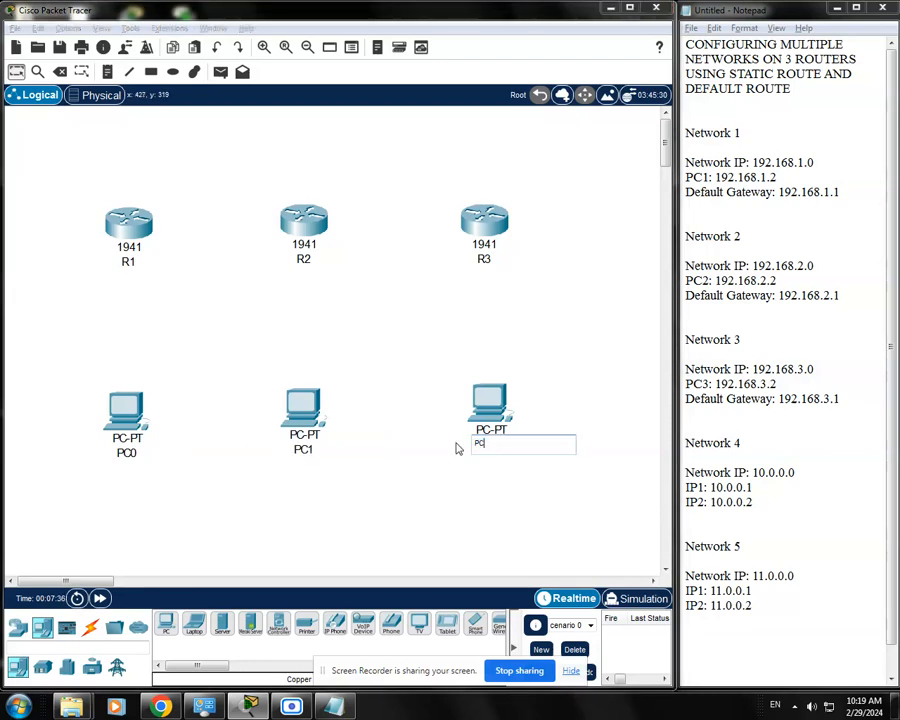
type("PC3")
key("Return")
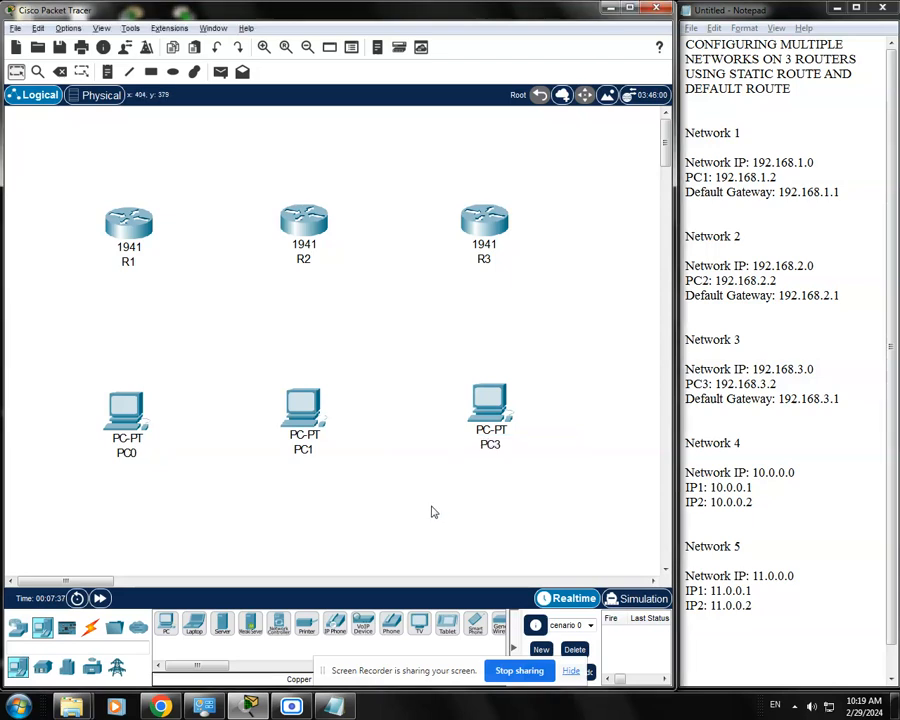
left_click(304, 450)
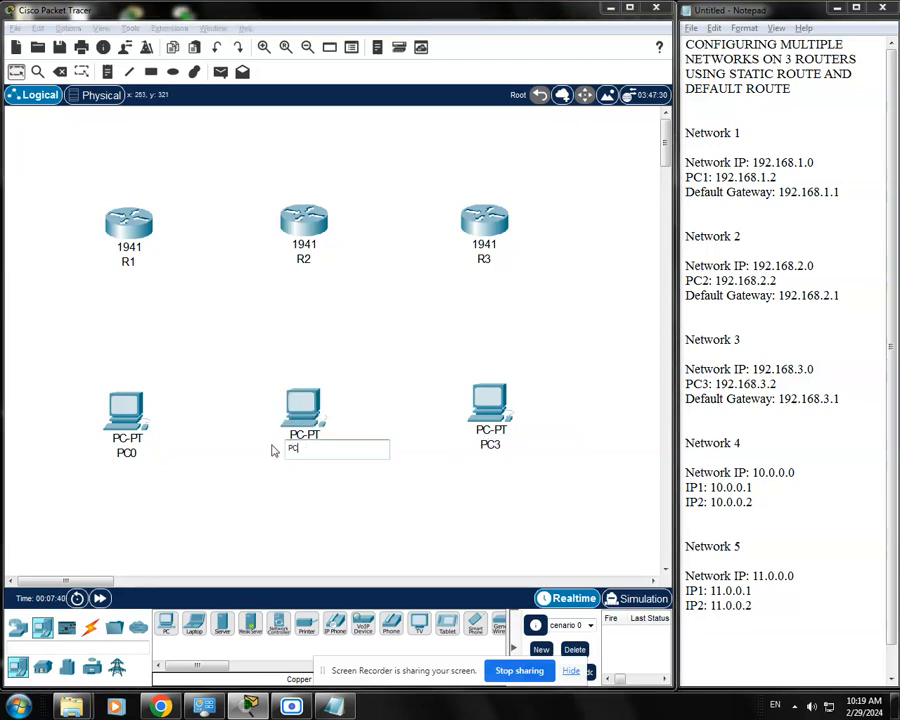
type("PC2")
left_click(295, 521)
left_click(125, 452)
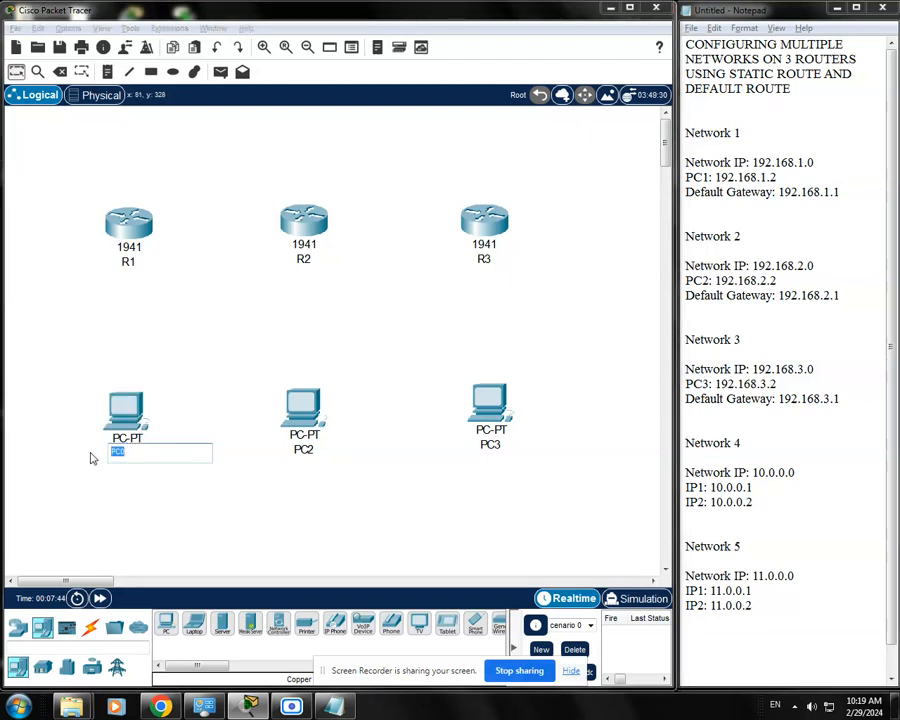
type("PC1")
left_click(141, 519)
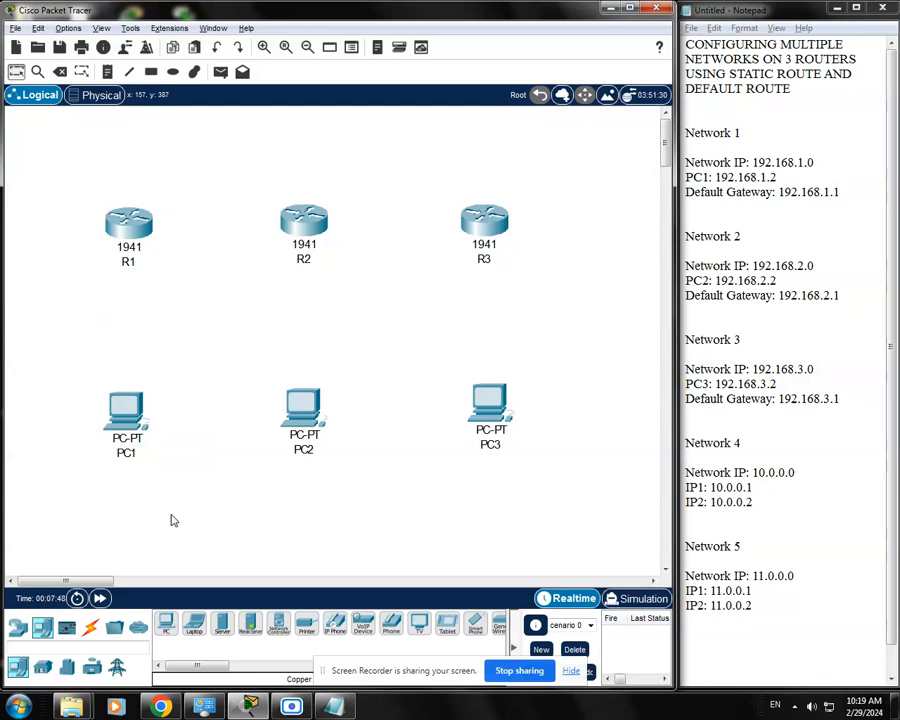
Connect PC1's FastEthernet0 to R1's GigabitEthernet0/0 with a copper straight-through cable
left_click(91, 628)
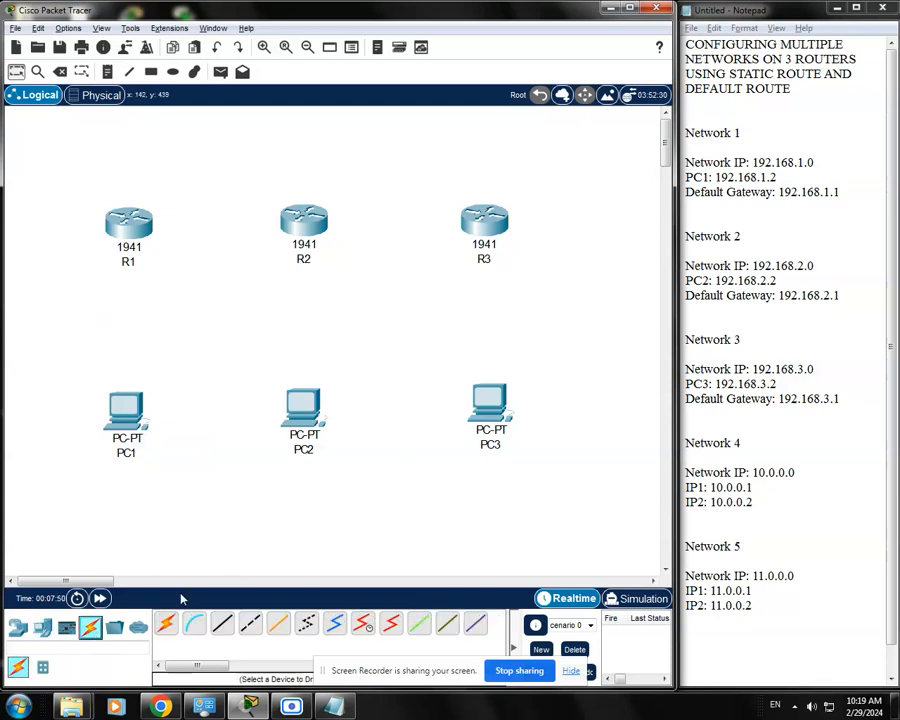
left_click(222, 623)
left_click(138, 425)
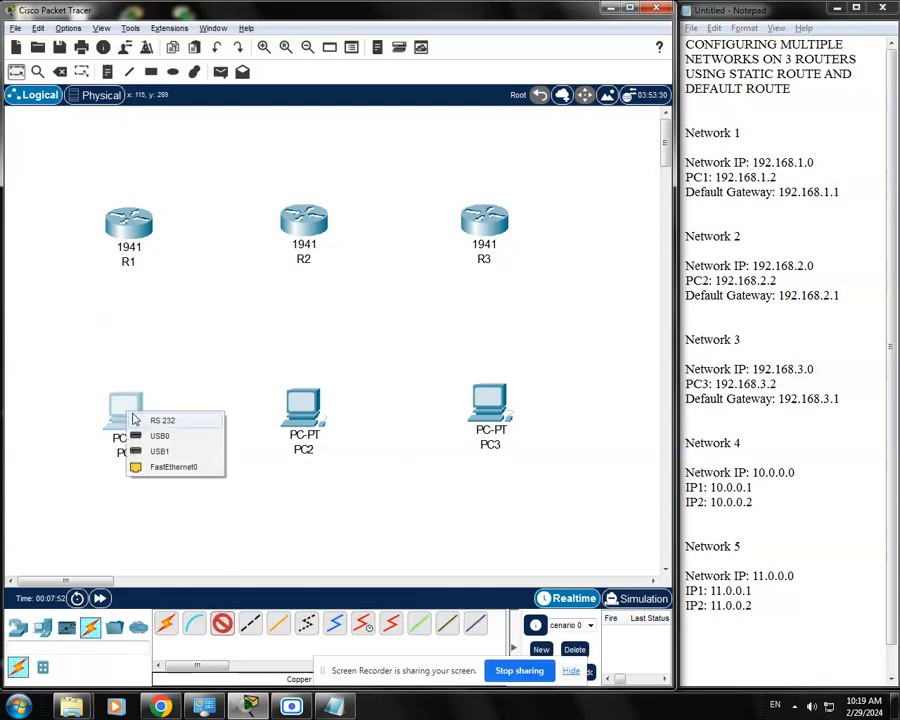
left_click(193, 463)
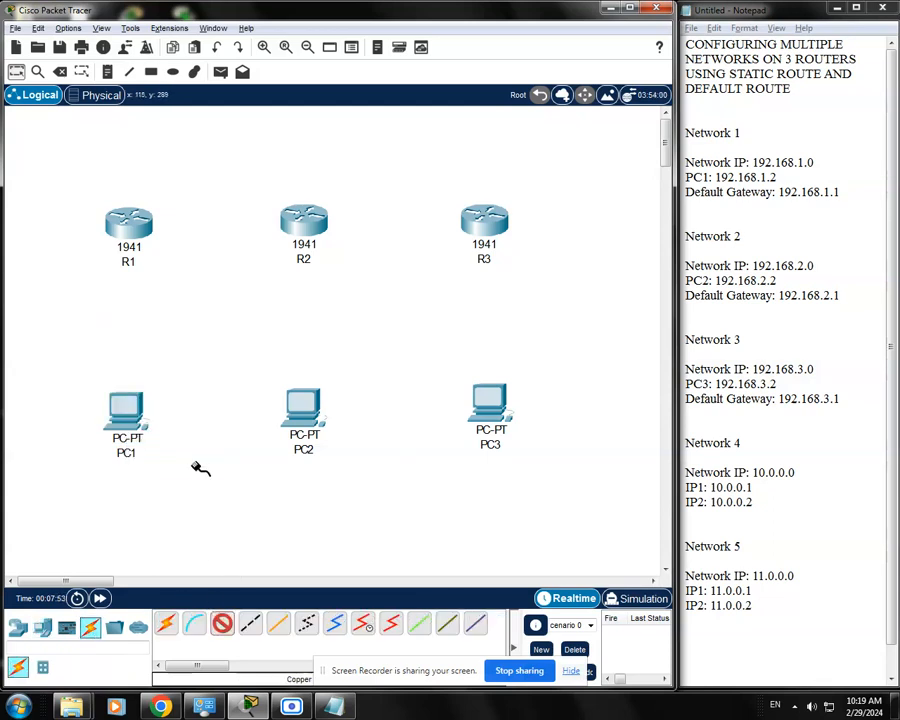
left_click(128, 230)
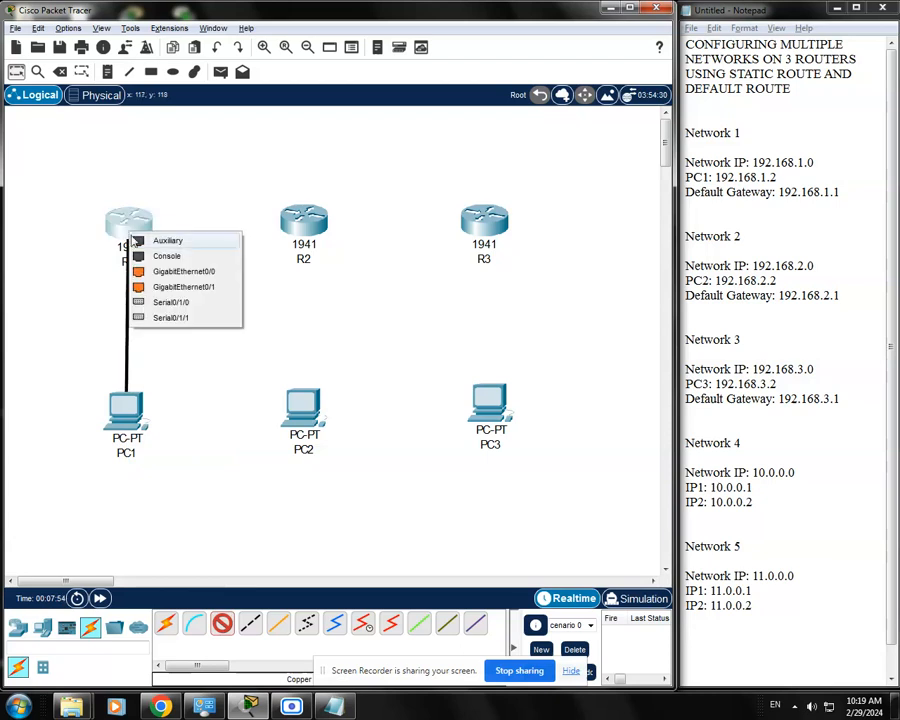
left_click(185, 286)
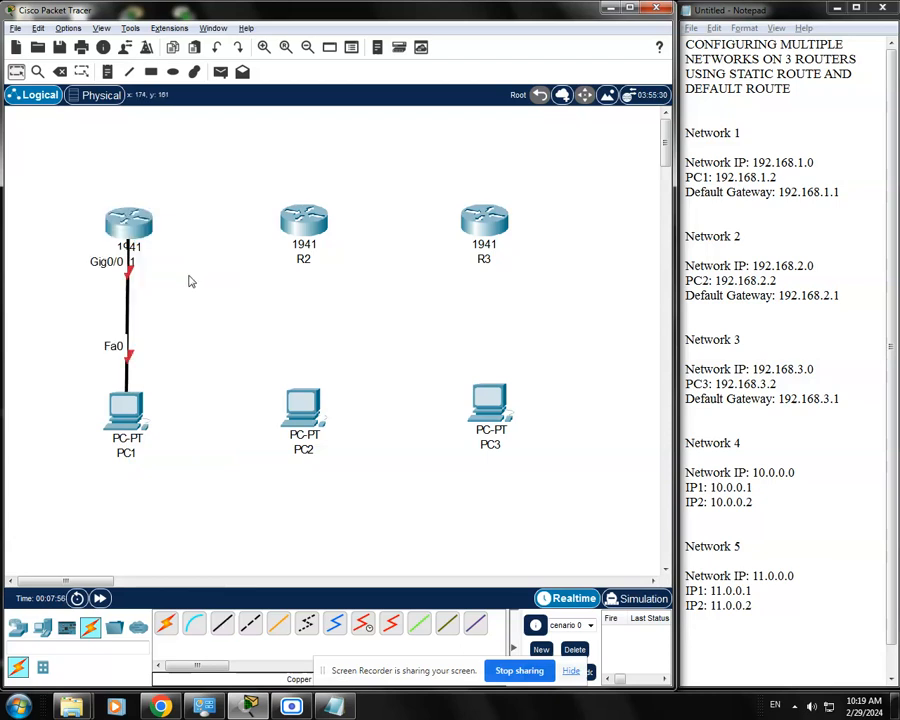
Connect PC2's FastEthernet0 to R2's GigabitEthernet0/0 with a copper straight-through cable
left_click(222, 623)
left_click(306, 408)
left_click(343, 461)
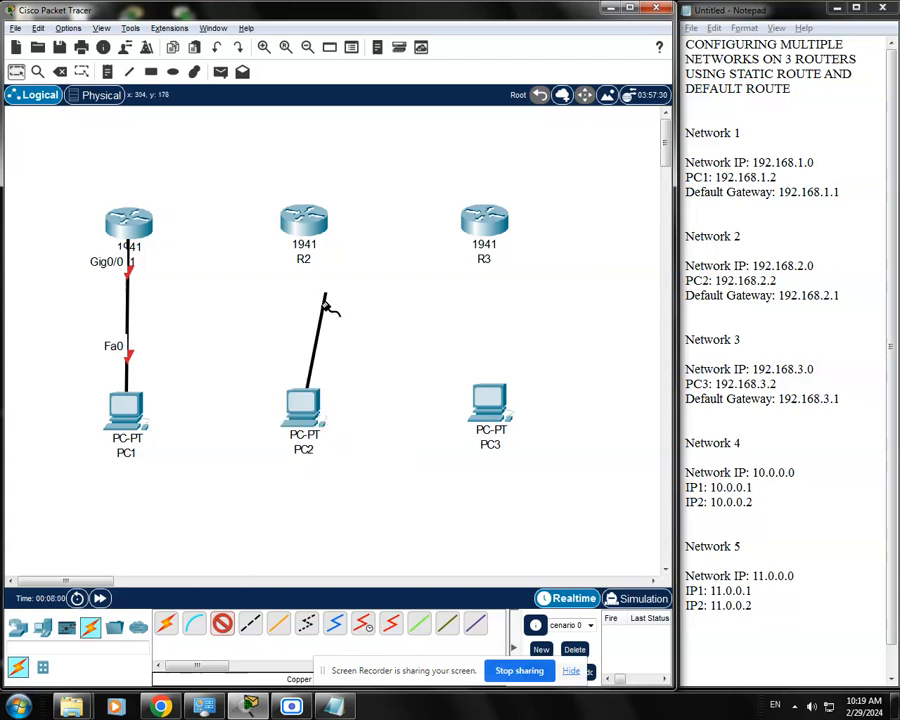
left_click(303, 222)
left_click(345, 260)
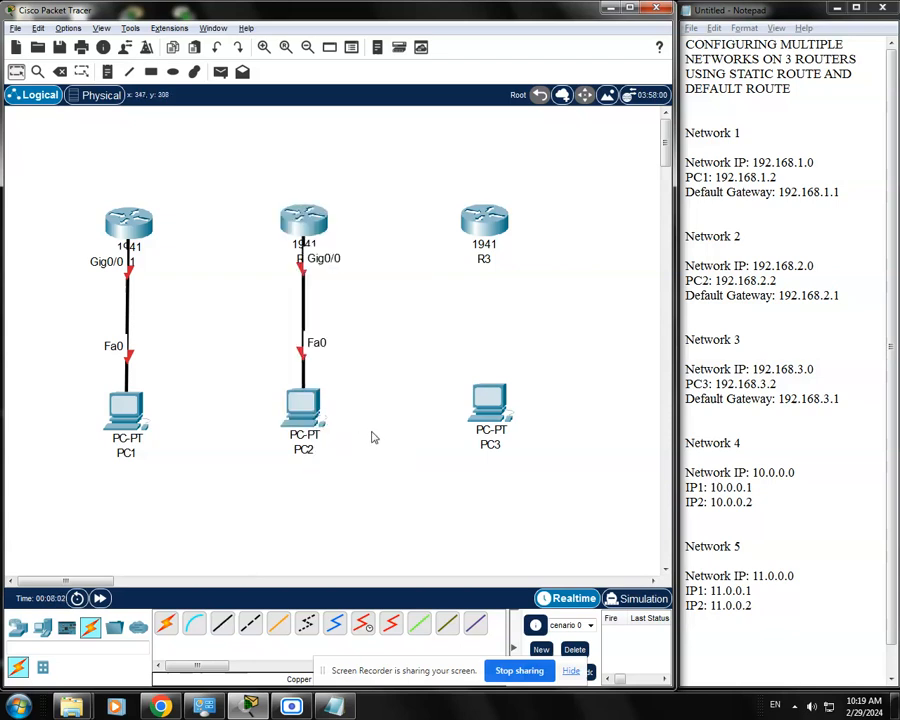
Connect PC3's FastEthernet0 to R3's GigabitEthernet0/0 with a copper straight-through cable and align PC3 directly below R3
left_click(224, 627)
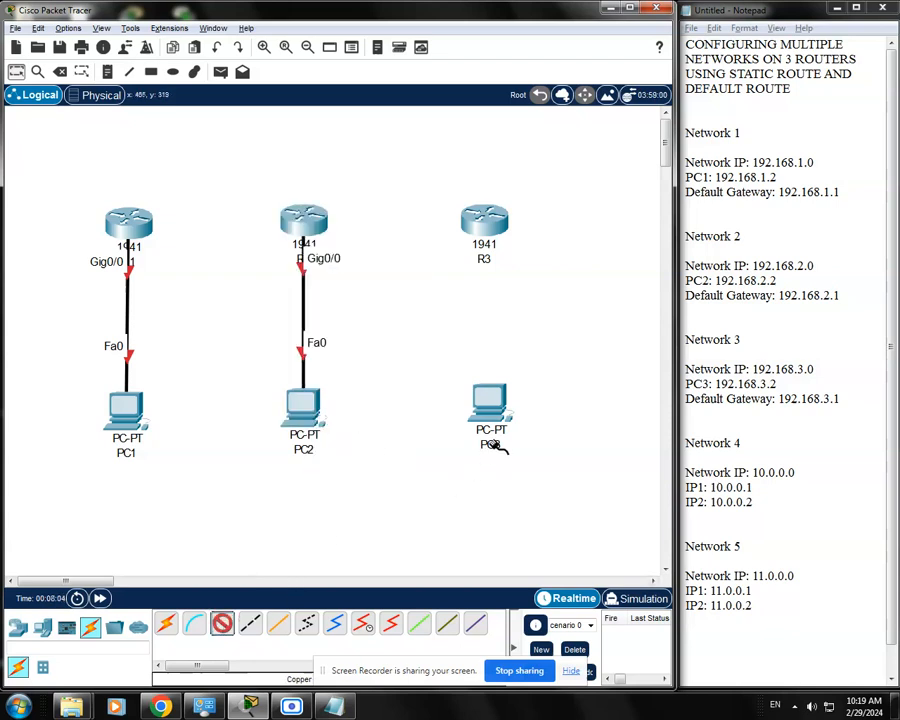
left_click(491, 408)
left_click(526, 460)
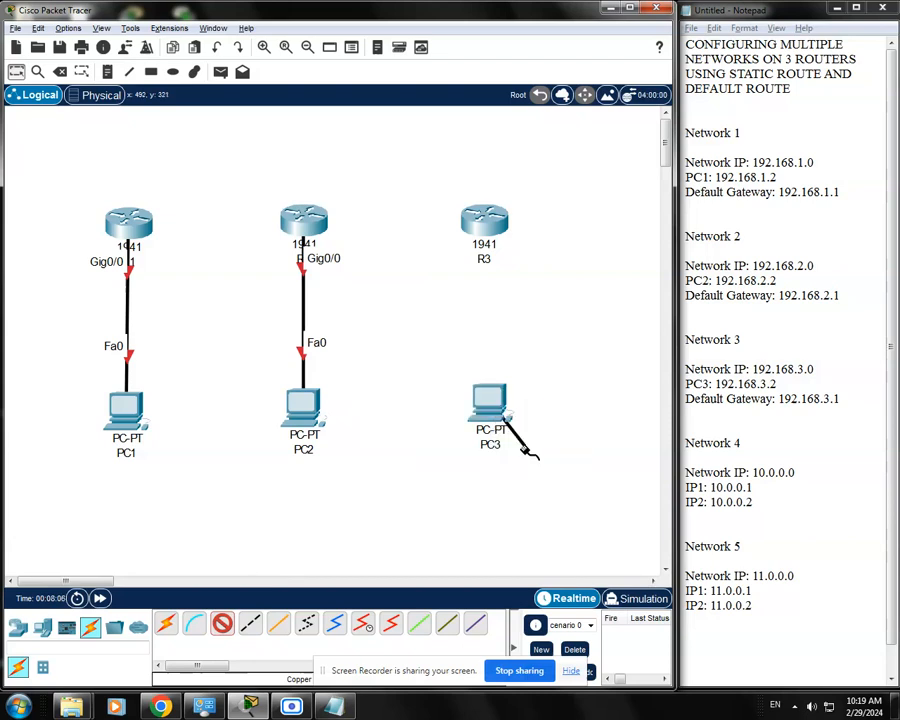
left_click(490, 228)
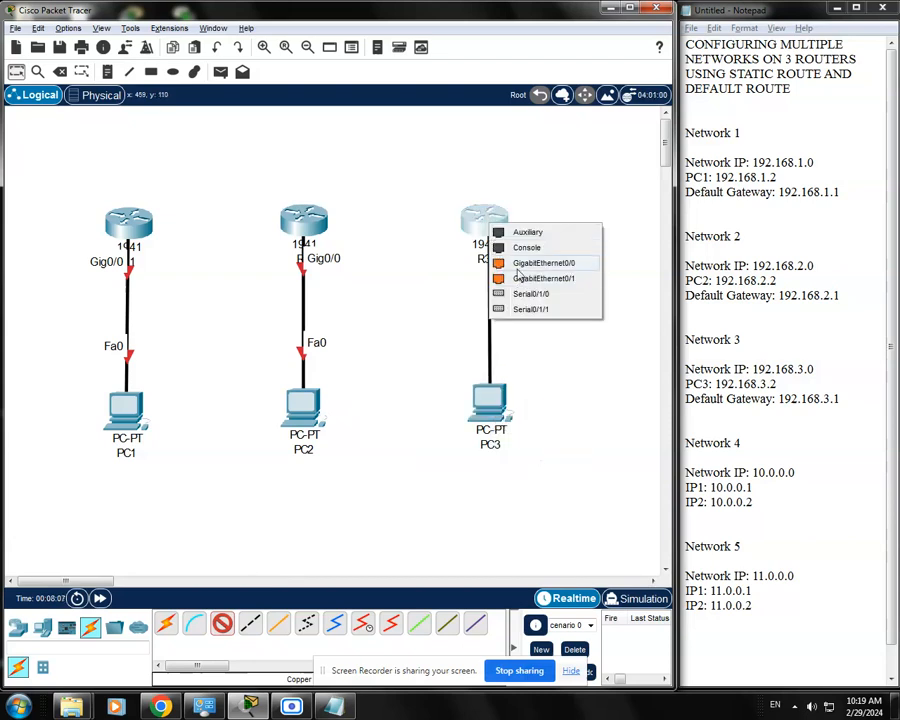
left_click(530, 262)
left_click_drag(495, 419, 489, 421)
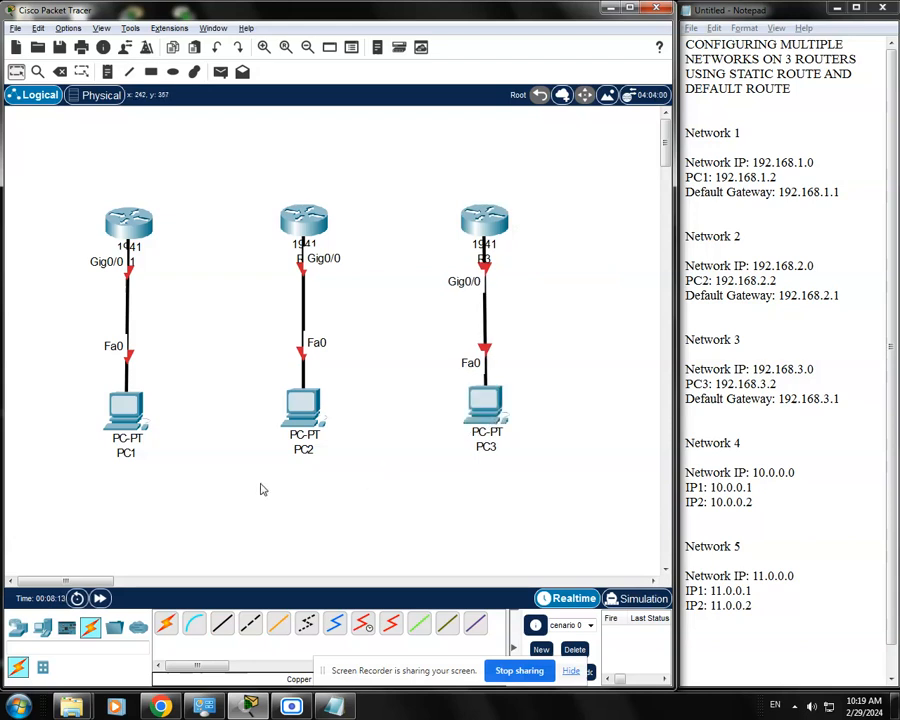
Connect R1's Serial0/1/0 to R2's Serial0/1/0 with a serial DCE cable, starting at R1
left_click(364, 627)
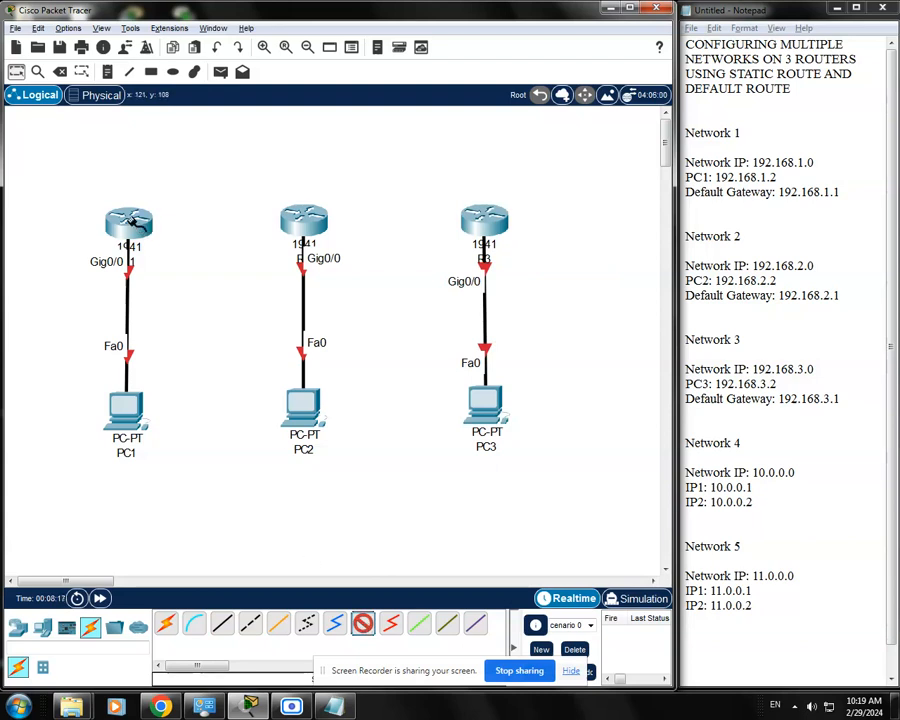
left_click(138, 224)
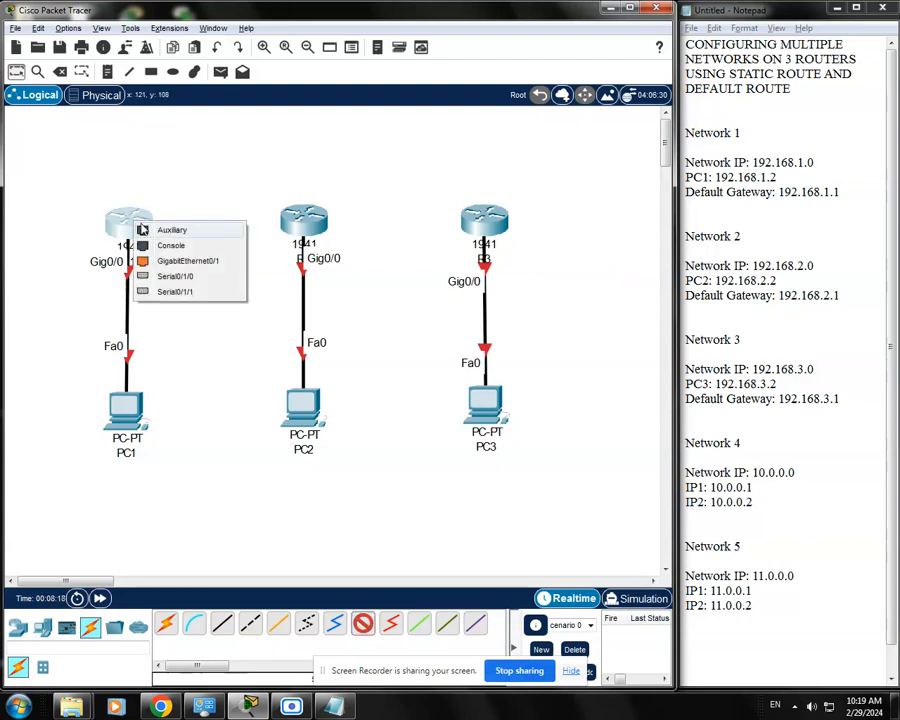
left_click(197, 280)
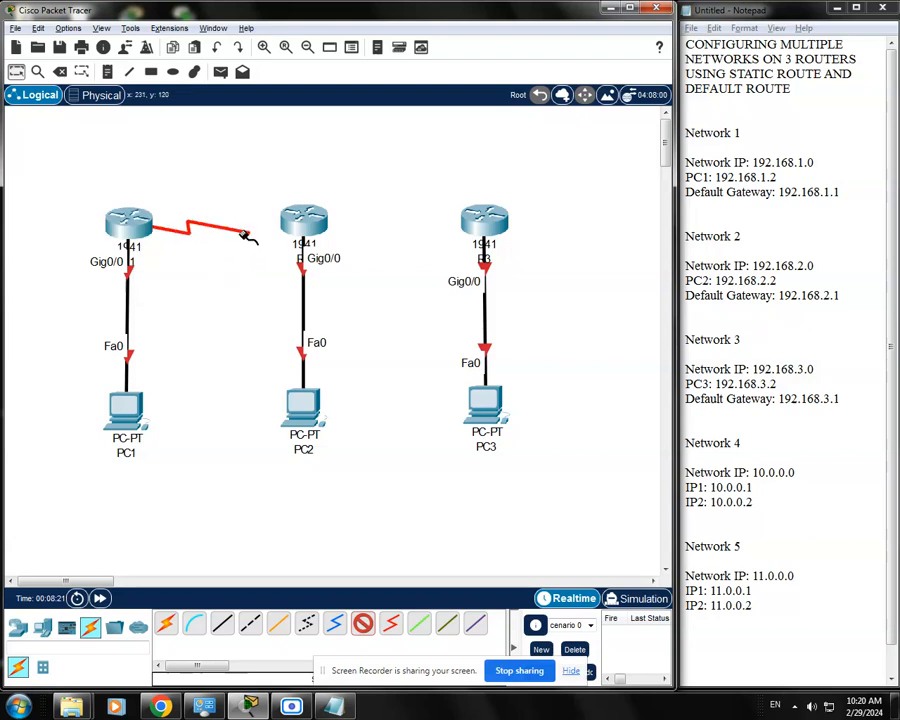
left_click(299, 218)
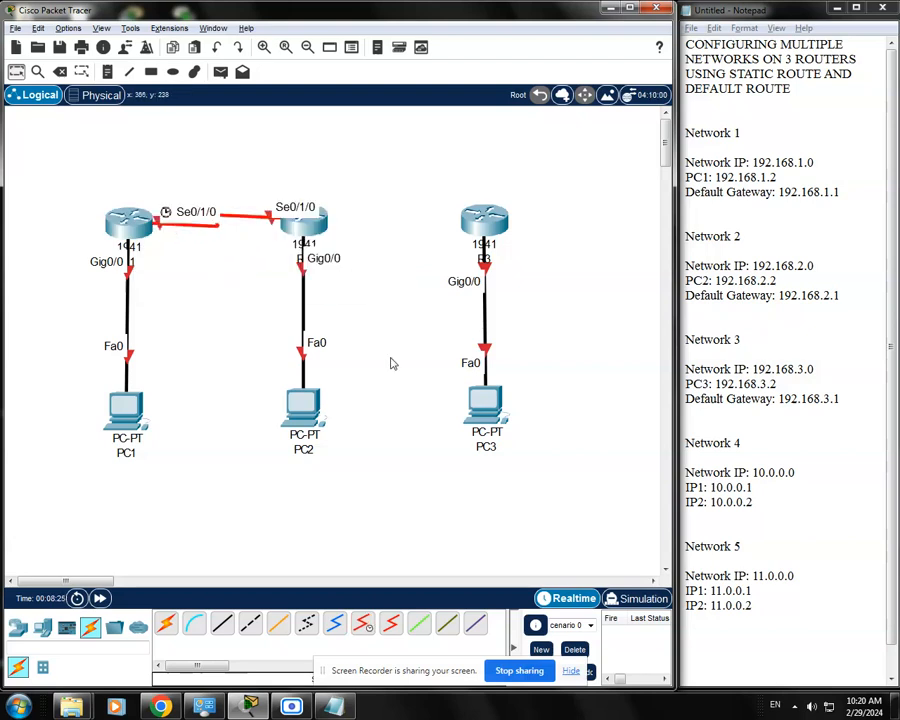
Connect R2's Serial0/1/1 to R3's Serial0/1/1 with a serial DCE cable, starting at R2
left_click(362, 623)
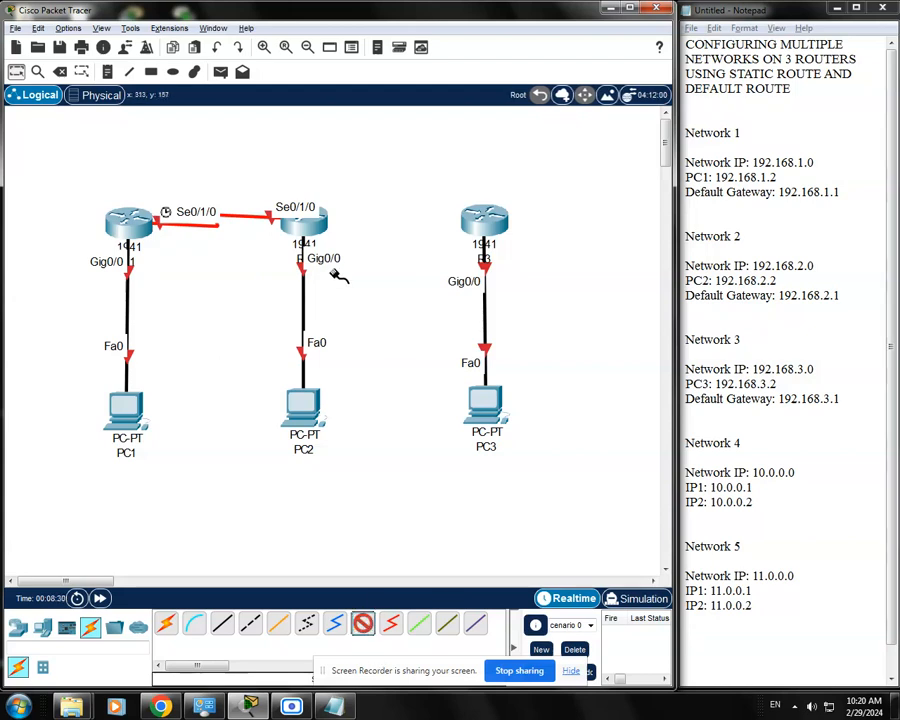
left_click(313, 231)
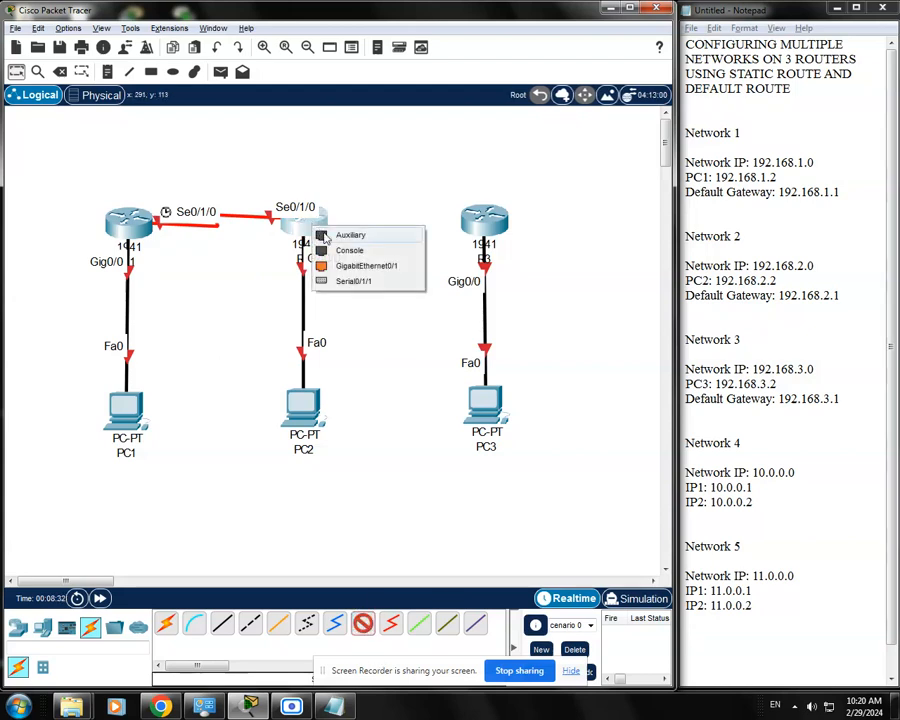
left_click(365, 281)
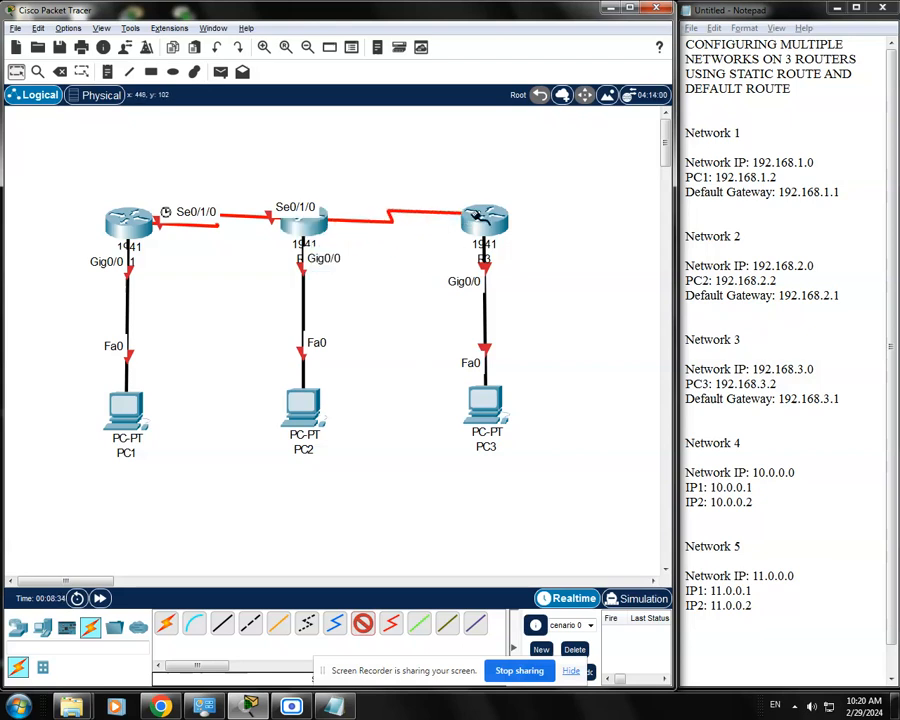
left_click(480, 215)
left_click(545, 274)
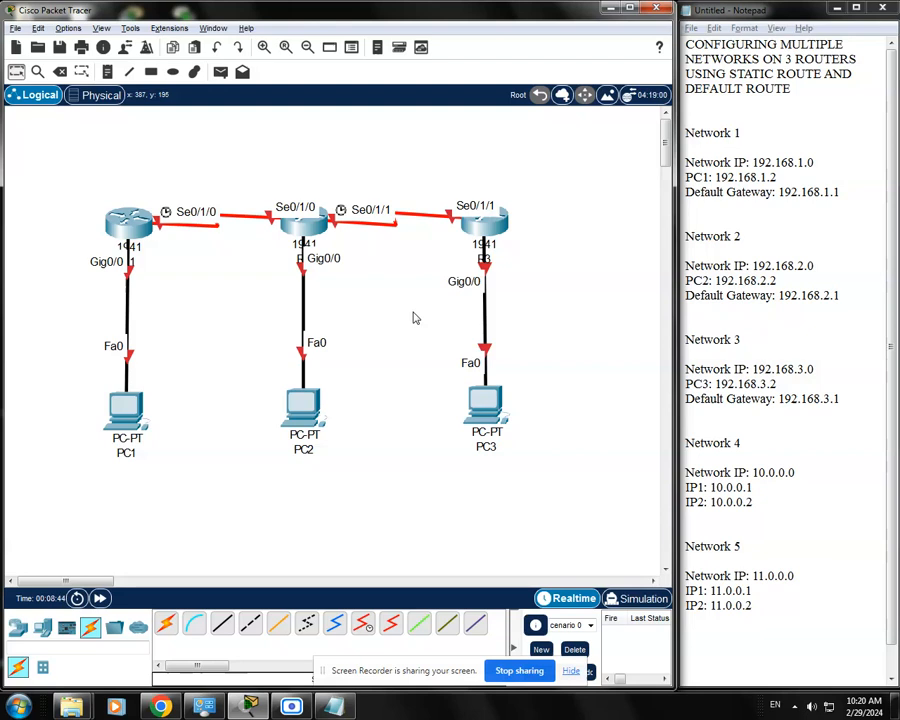
Copy PC1's IP address from the Notepad notes and rename PC1 in the topology as 192.168.1.2
mouse_move(127, 428)
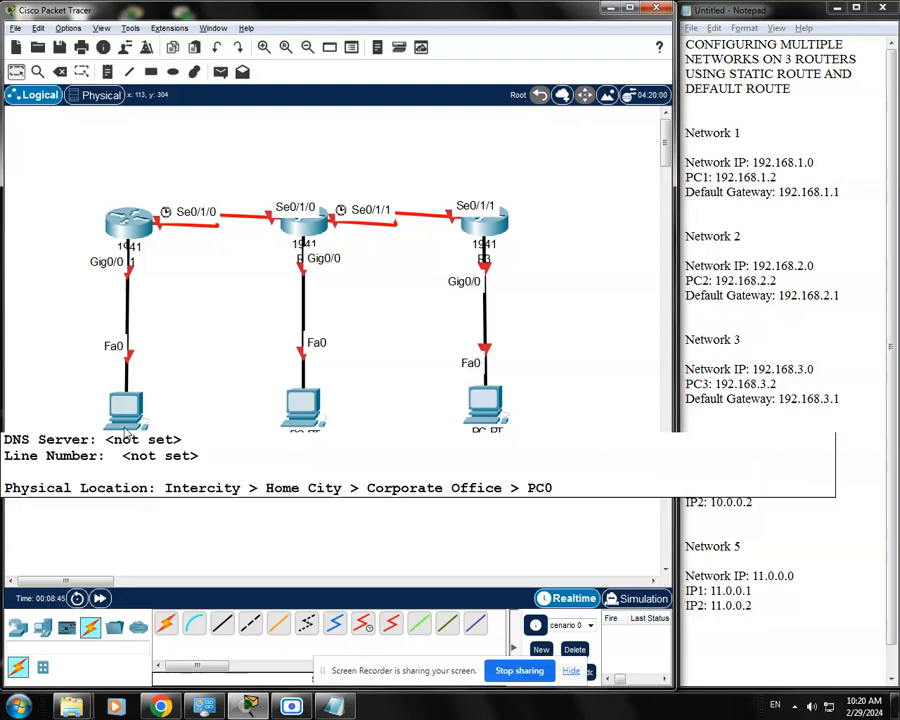
left_click(787, 205)
left_click_drag(781, 176, 723, 176)
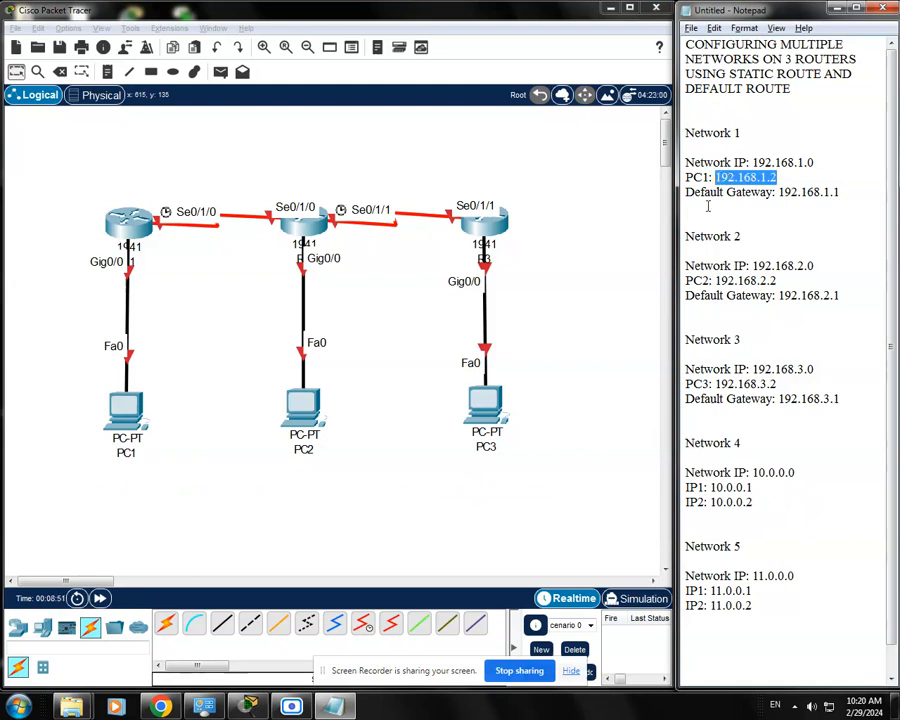
left_click(126, 453)
left_click_drag(130, 454, 95, 458)
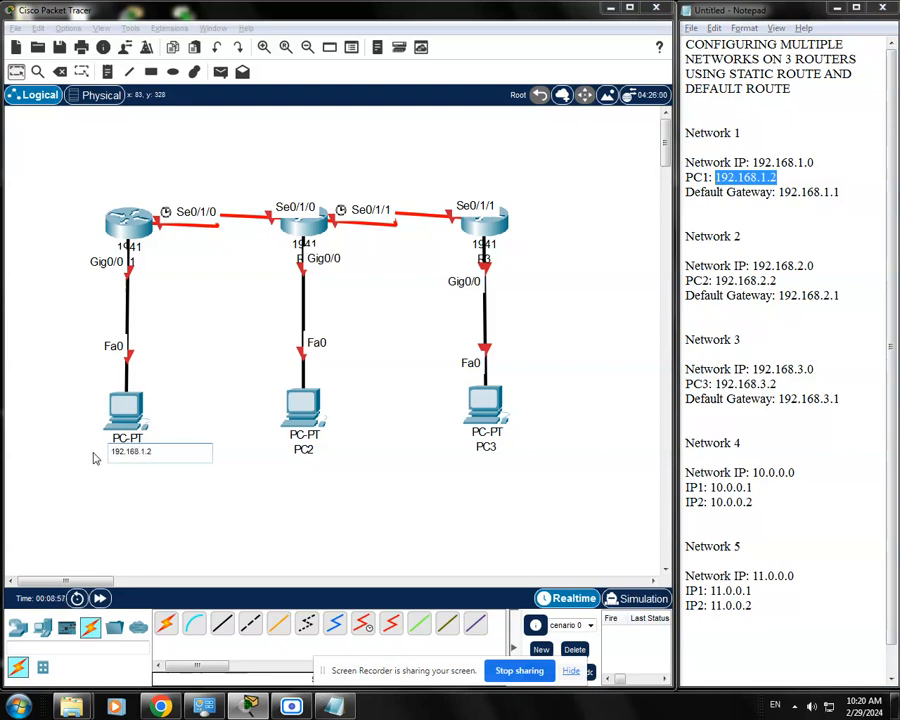
left_click(140, 483)
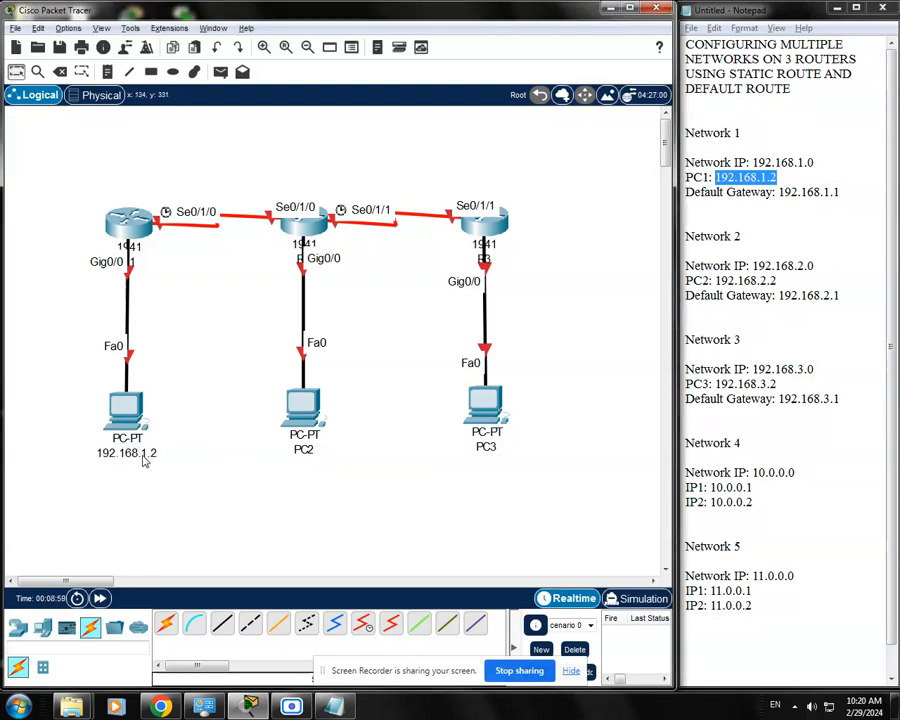
left_click(310, 453)
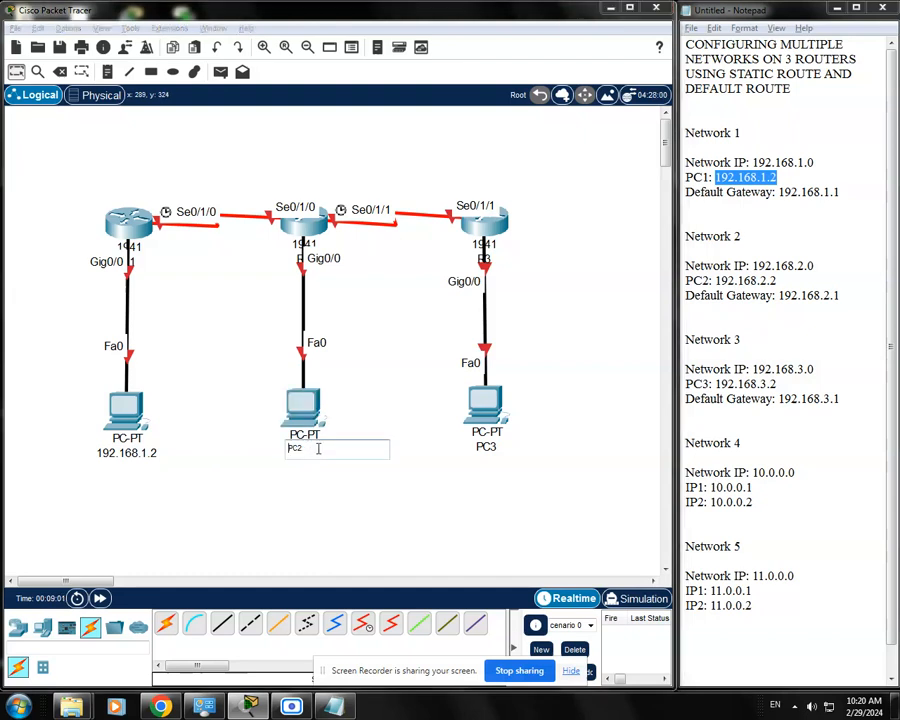
left_click_drag(316, 447, 266, 446)
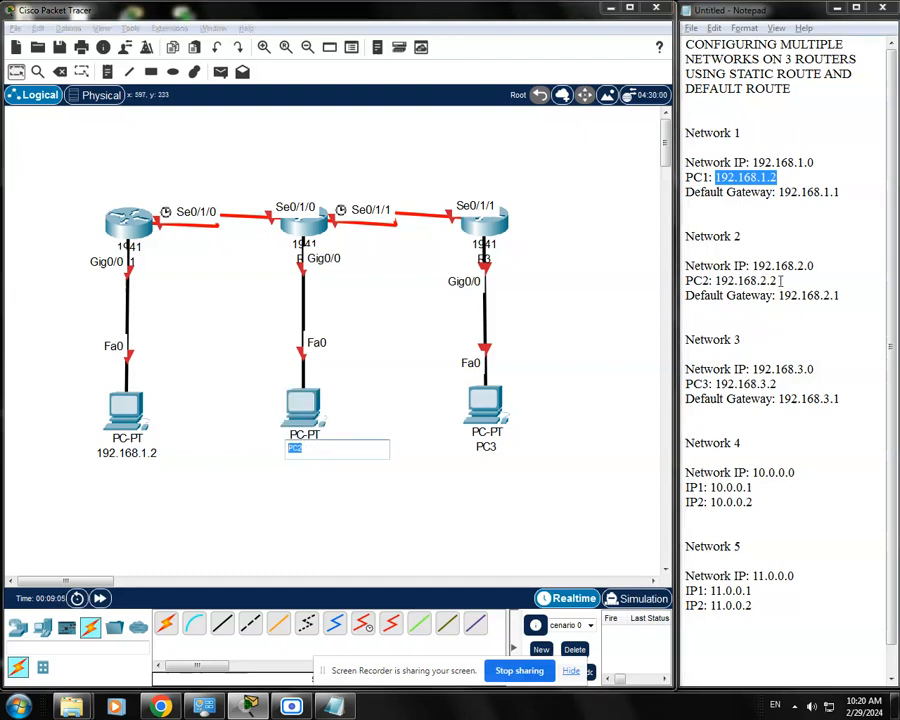
left_click_drag(783, 281, 718, 281)
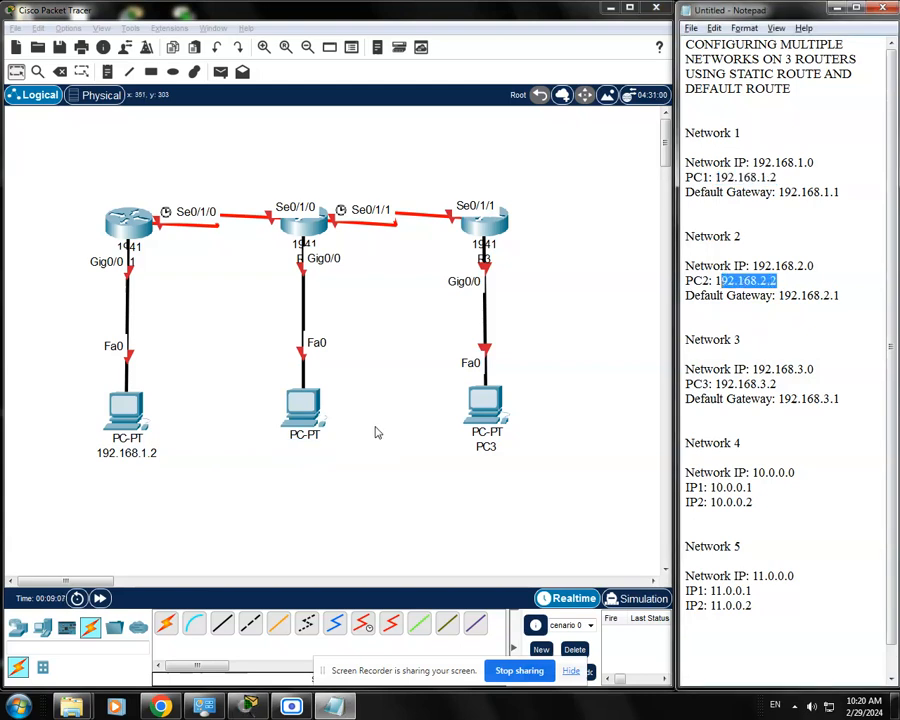
left_click(313, 443)
left_click(313, 443)
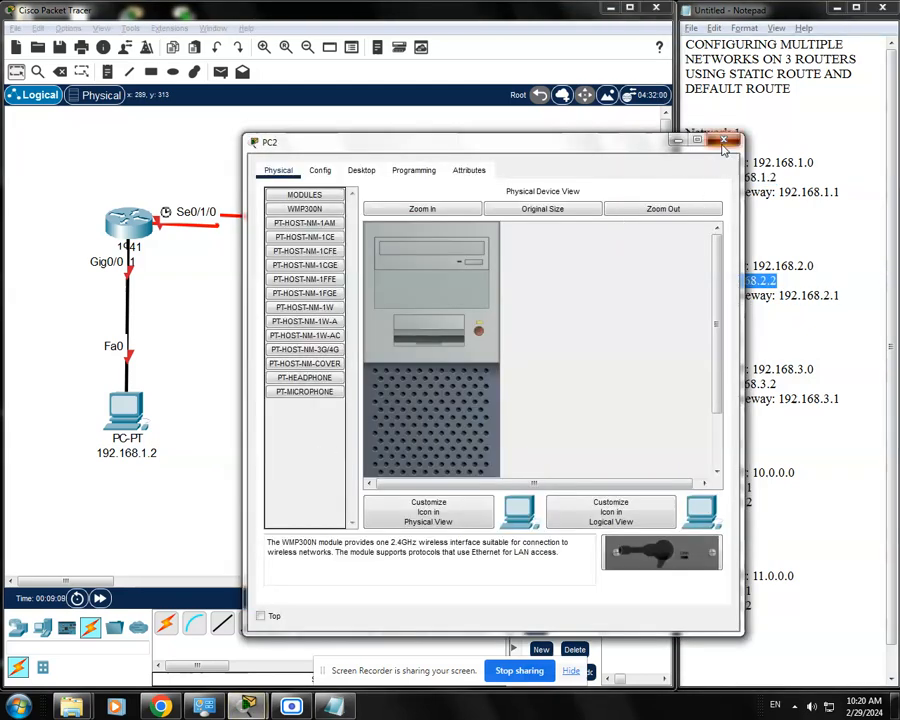
left_click(728, 141)
Rename PC2 as 192.168.2.2 and PC3 as 192.168.3.2 in the topology
left_click(319, 450)
left_click_drag(319, 450, 279, 452)
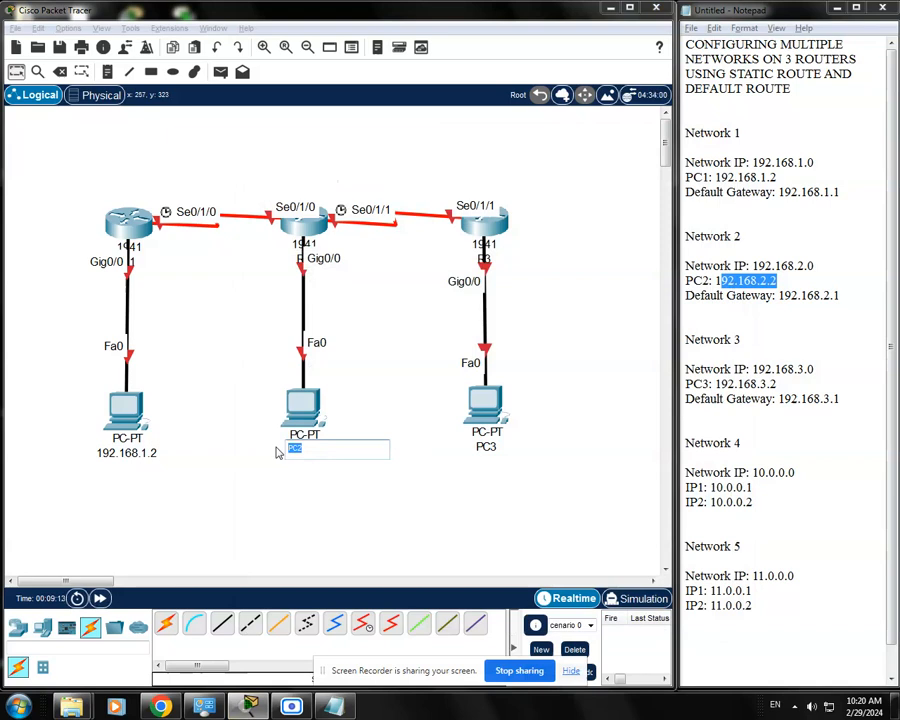
type("192.168.2.2")
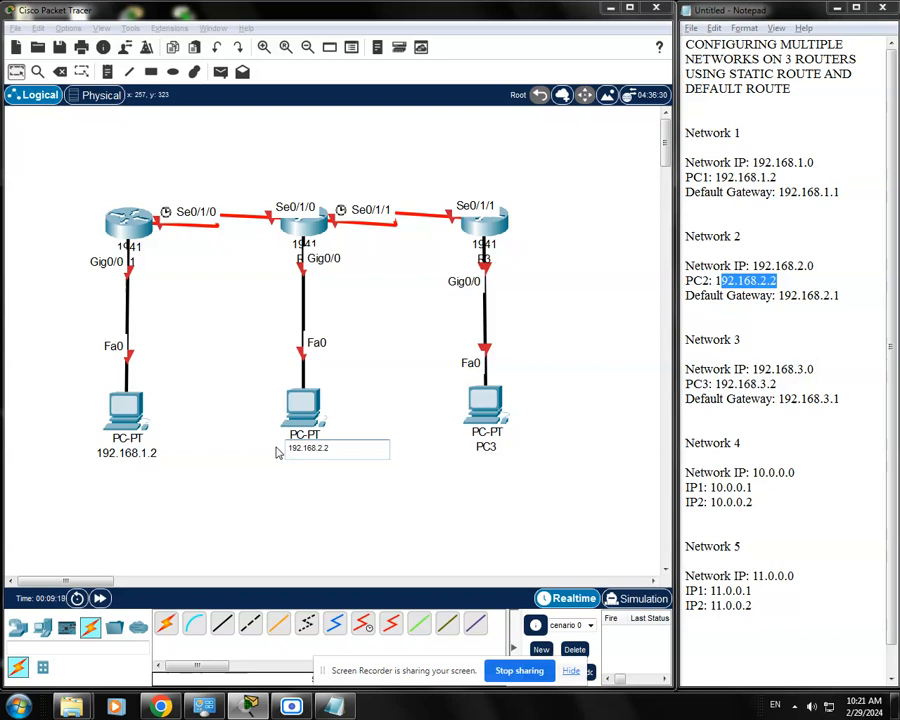
left_click(377, 508)
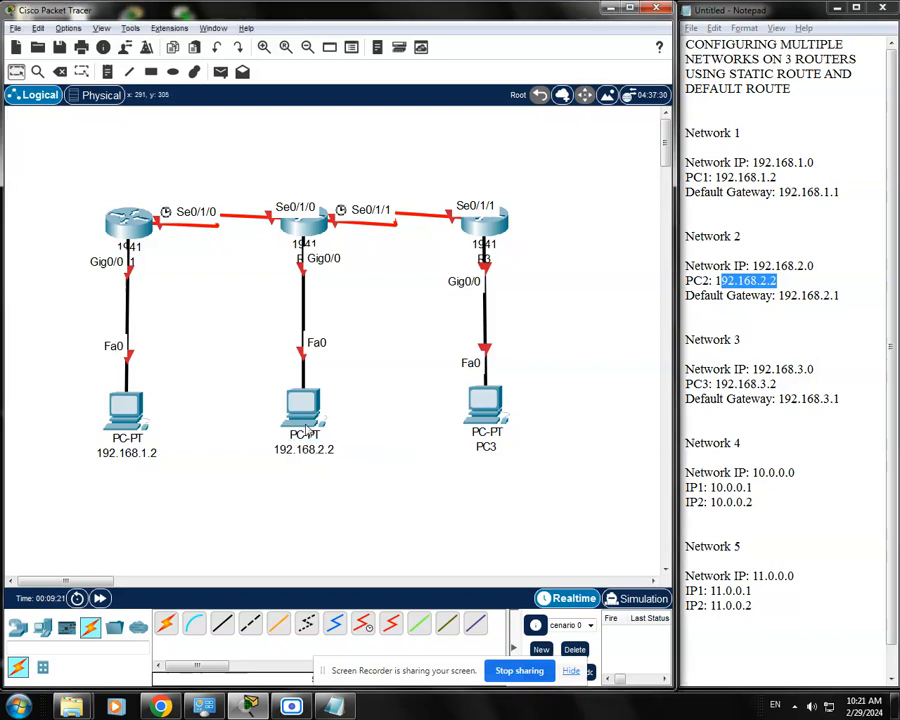
left_click(486, 446)
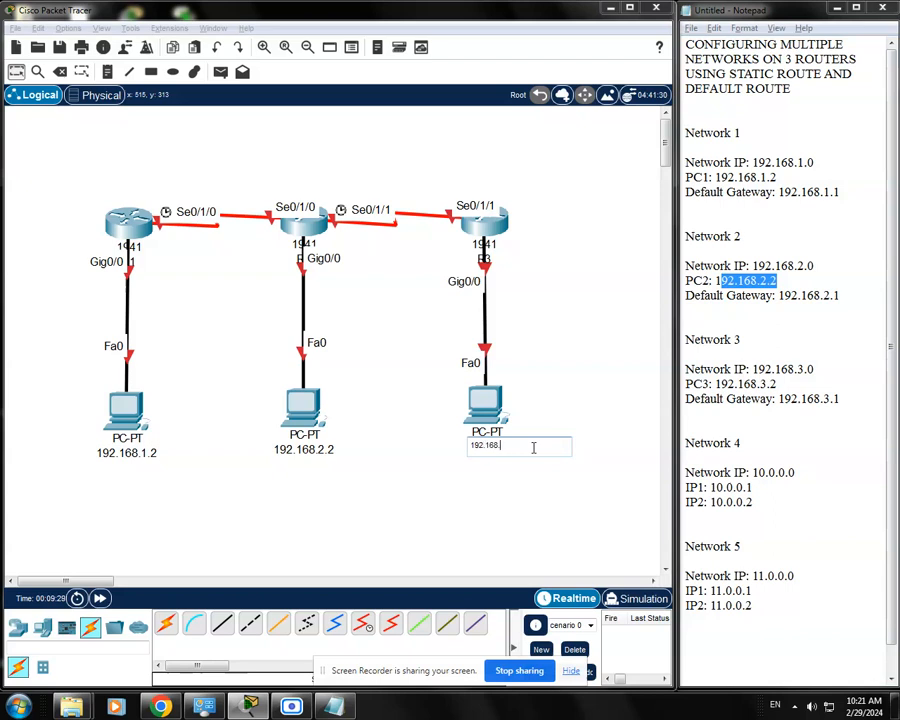
left_click(448, 528)
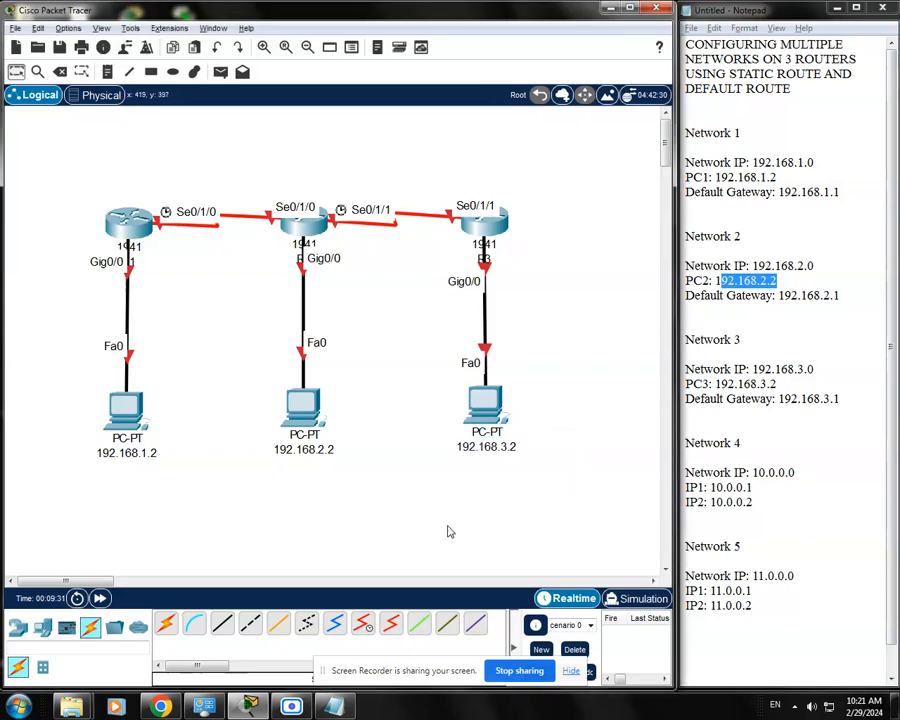
Assign PC1 the static IPv4 address 192.168.1.2 with subnet mask 255.255.255.0 in its IP configuration
left_click(124, 409)
left_click_drag(500, 143, 400, 114)
left_click(259, 140)
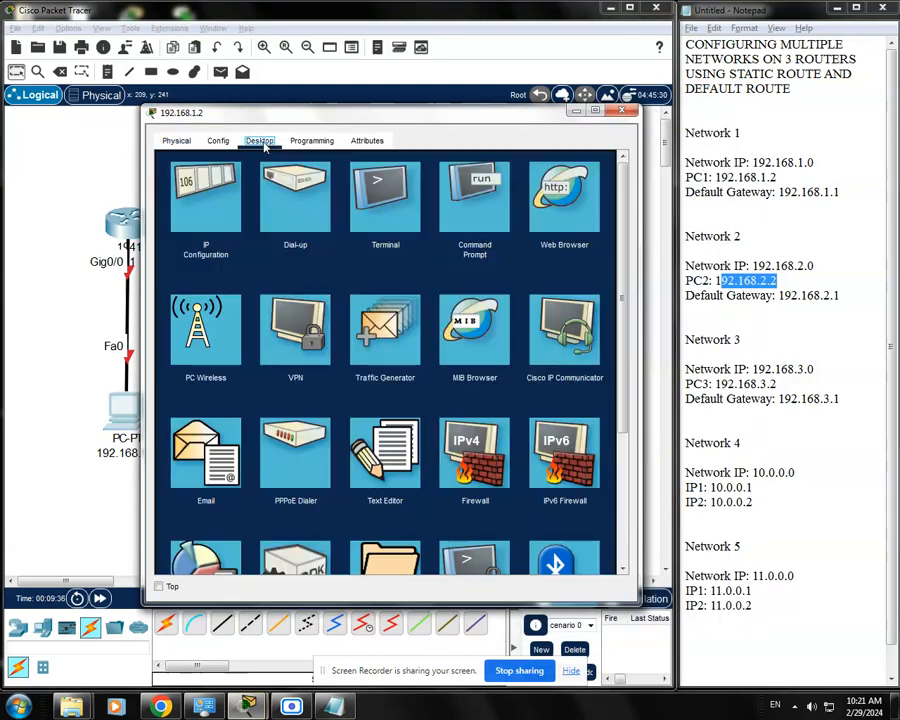
left_click(211, 190)
left_click_drag(428, 118, 366, 107)
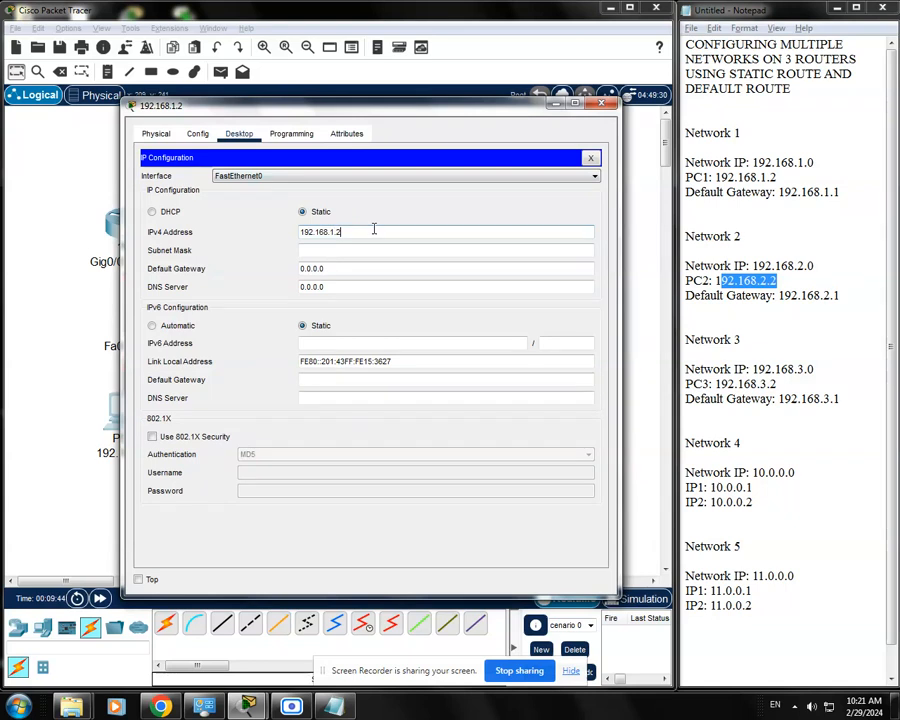
left_click(378, 250)
left_click_drag(378, 250, 301, 252)
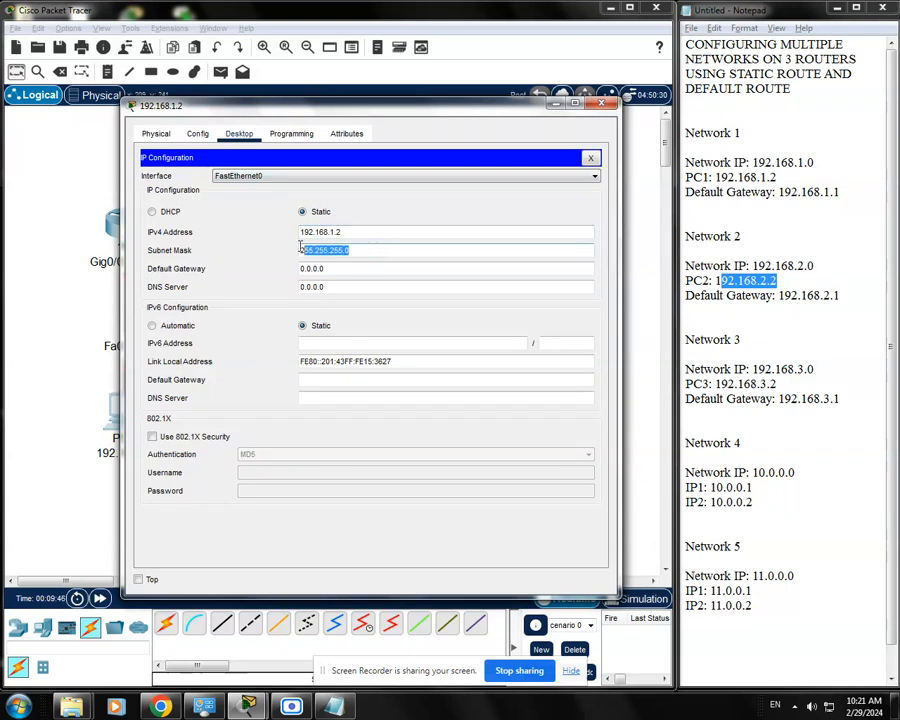
Set PC1's IPv4 default gateway to 192.168.1.1 and close its configuration window
left_click(342, 270)
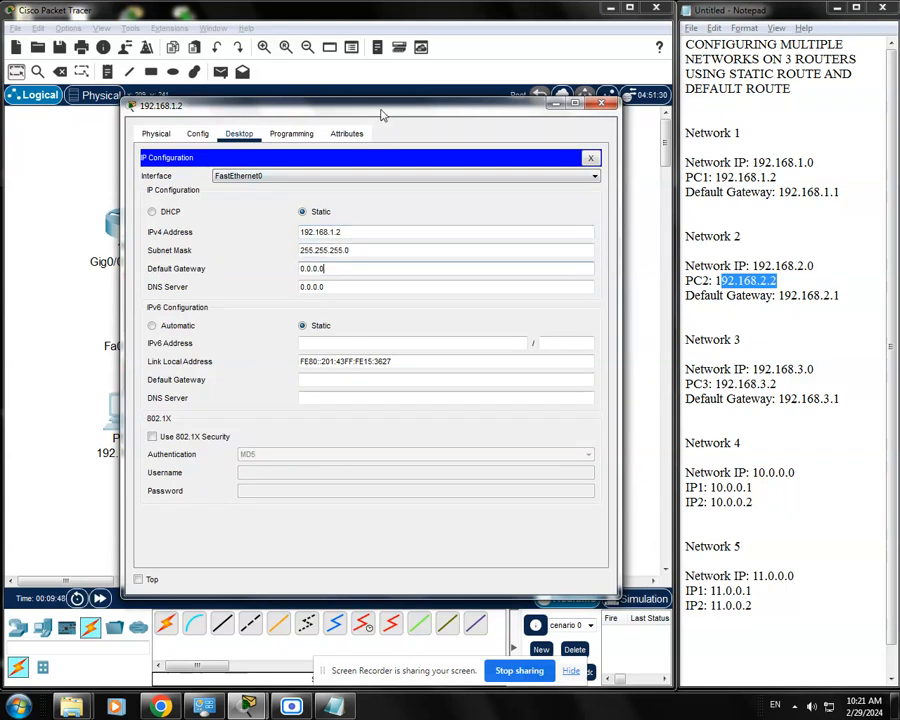
left_click_drag(353, 266, 289, 265)
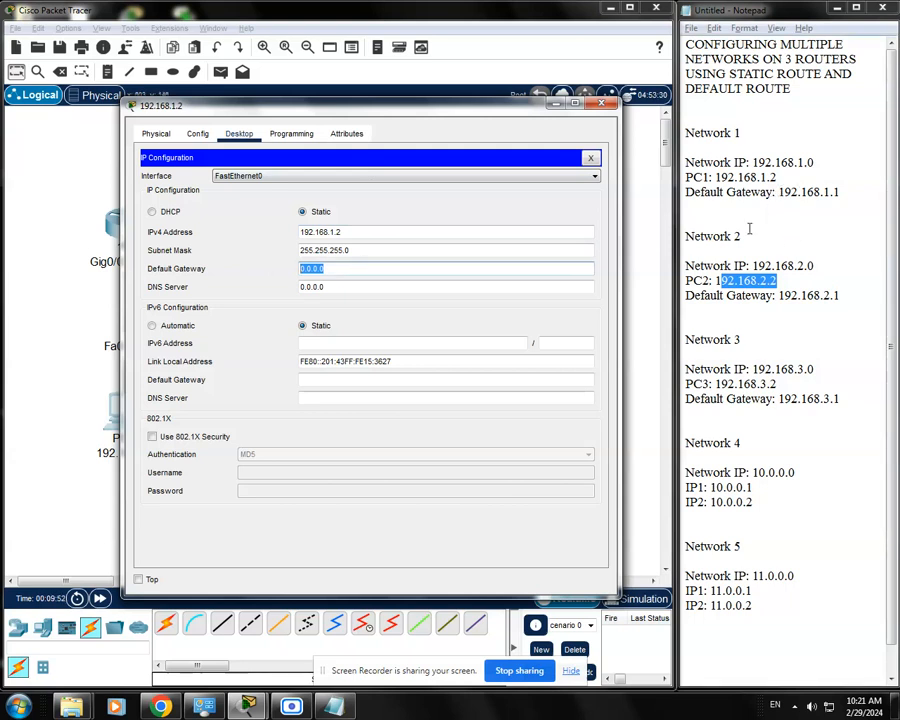
left_click(338, 269)
left_click_drag(348, 269, 267, 271)
type("192.168.1.1")
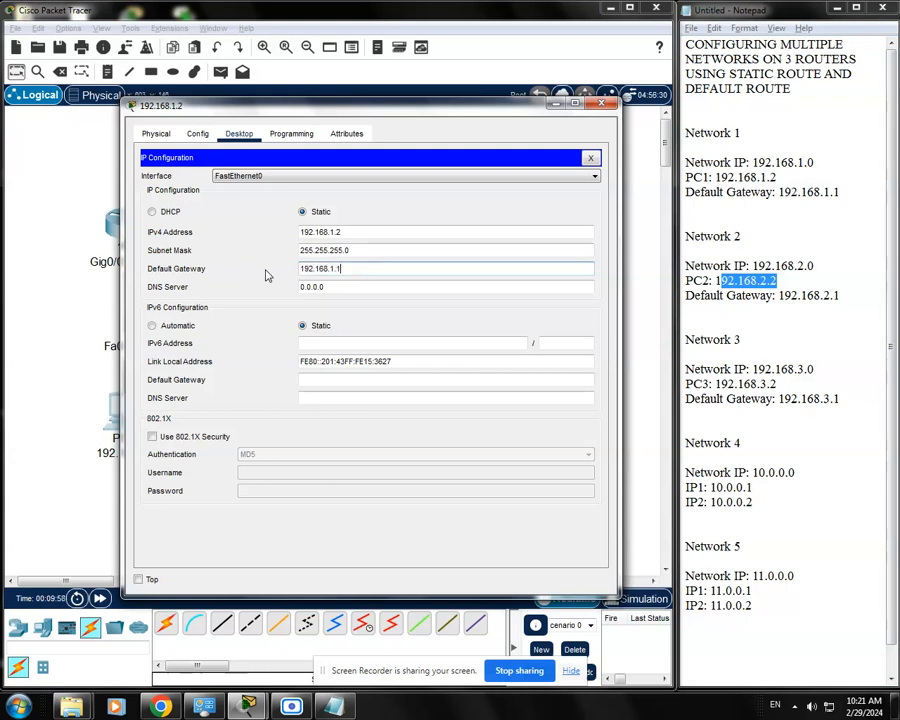
left_click(353, 287)
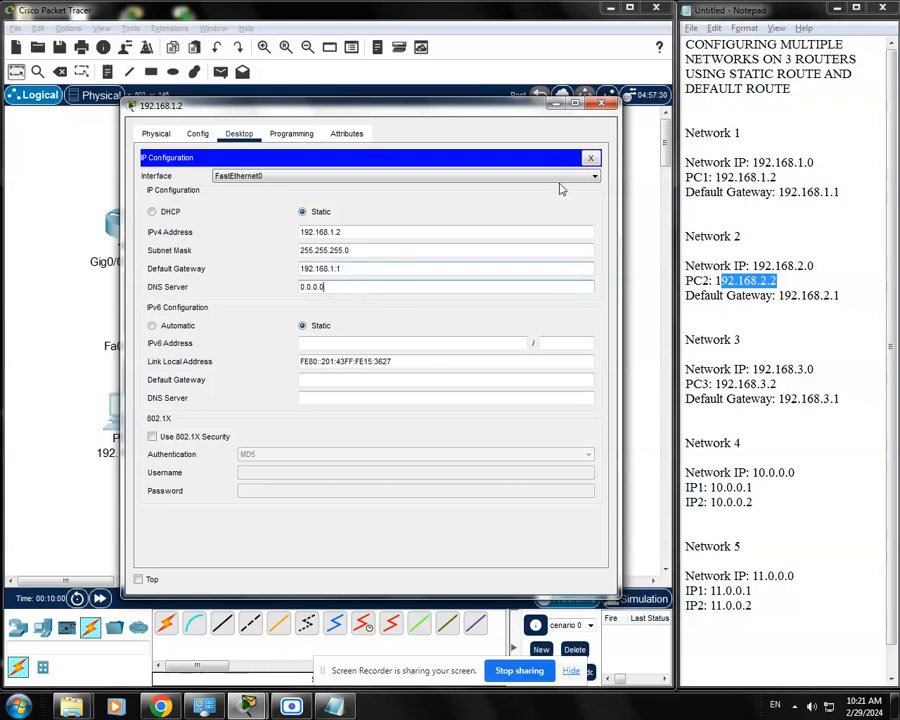
left_click(592, 158)
left_click(601, 103)
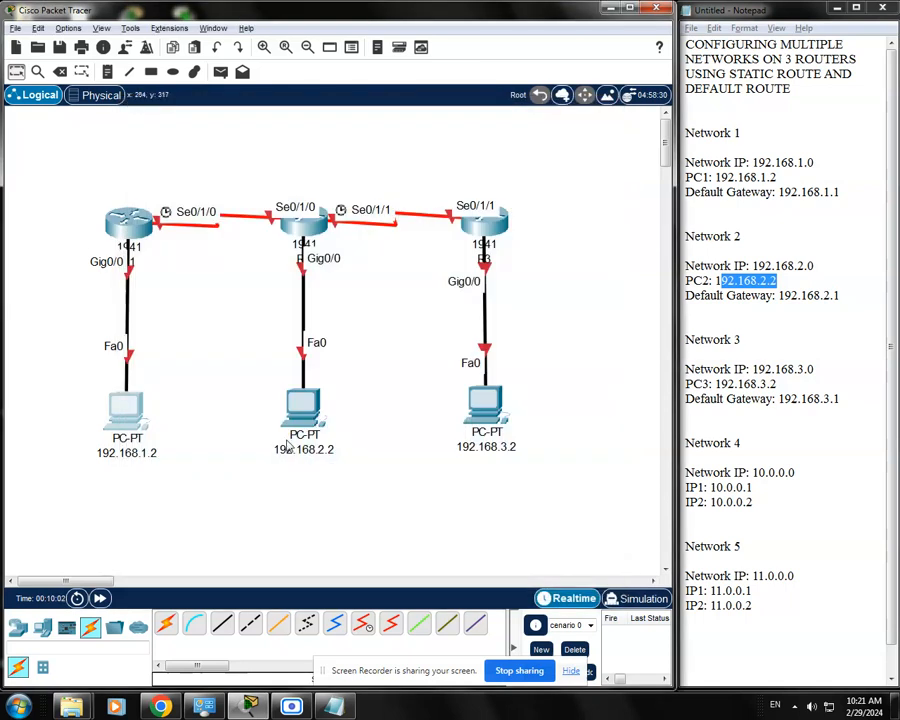
Assign the PC labelled 192.168.2.2 the static IPv4 address 192.168.2.2 with subnet mask 255.255.255.0
left_click(318, 412)
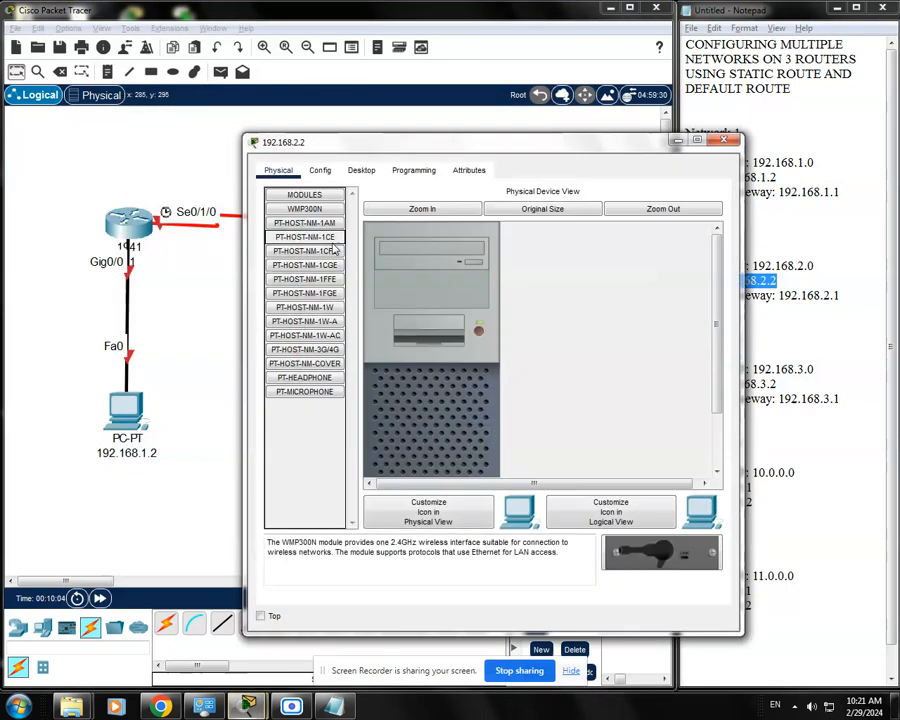
left_click(362, 170)
left_click(295, 222)
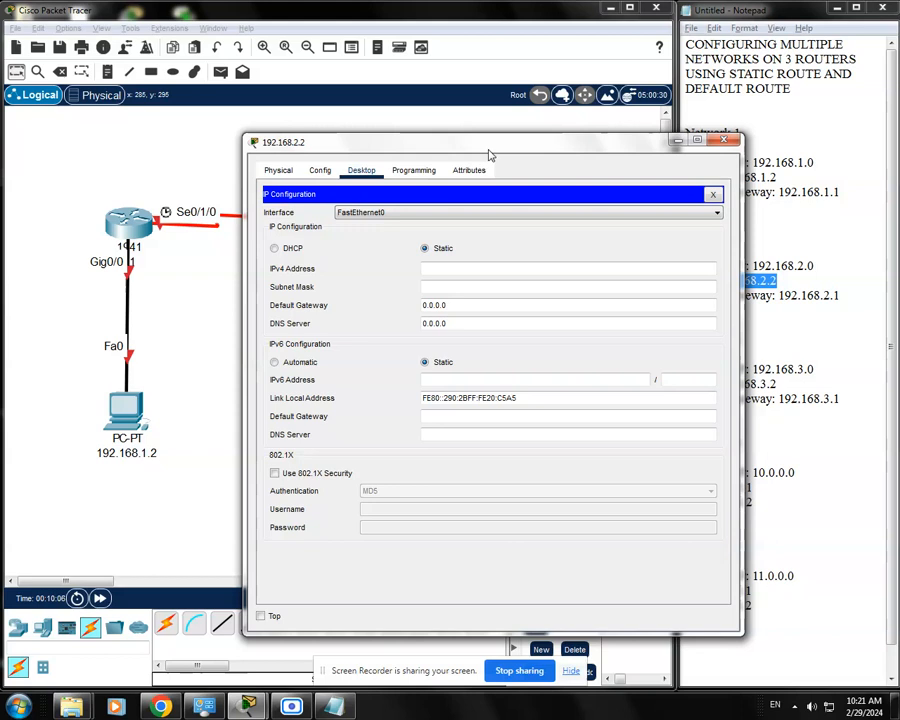
left_click_drag(486, 148, 367, 156)
left_click(366, 231)
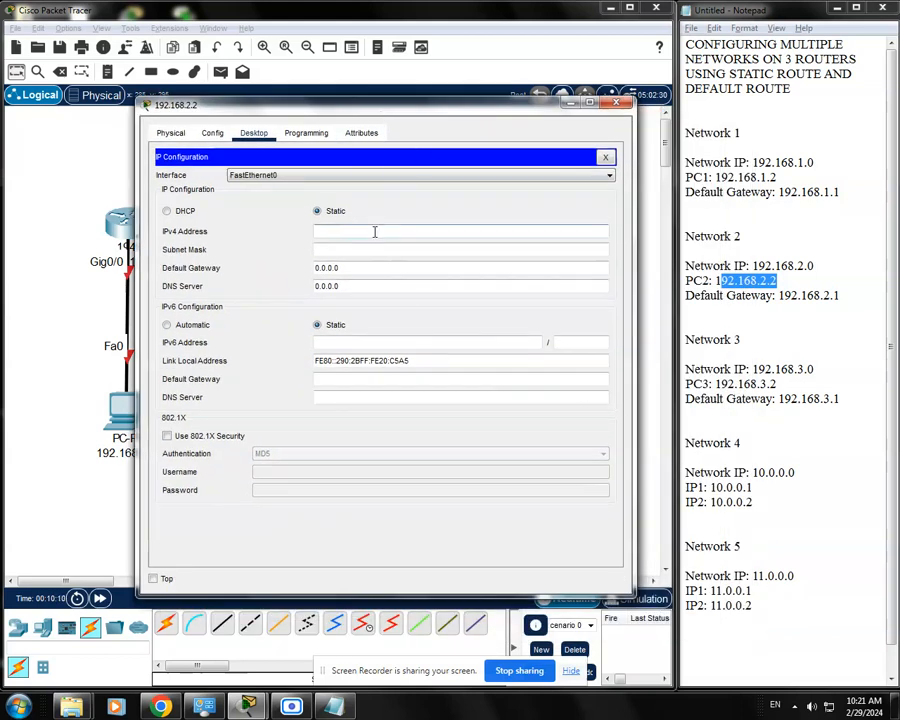
type("192.168.2.2")
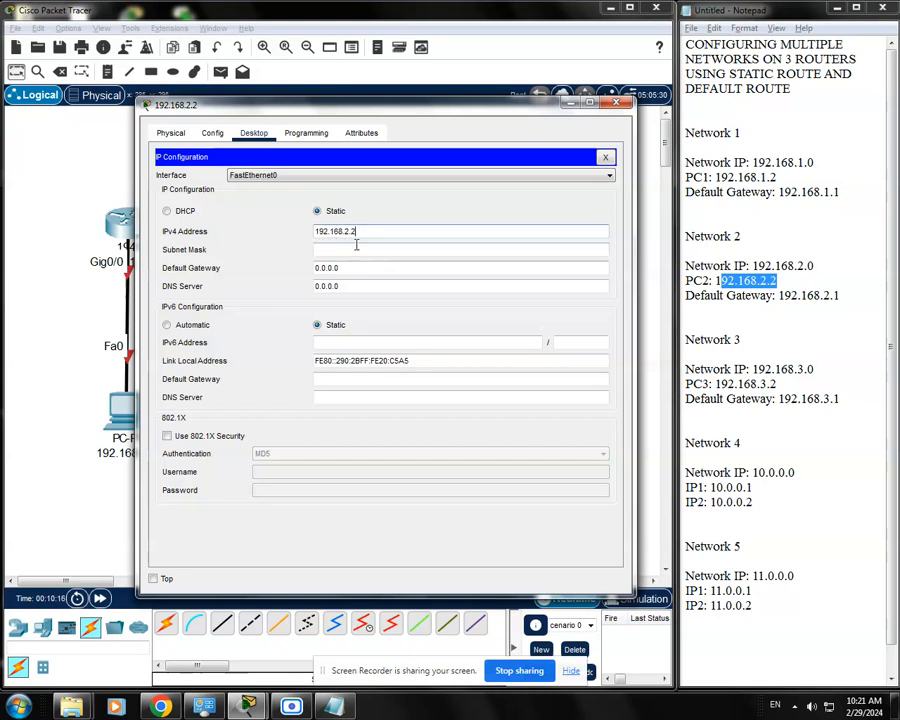
left_click(356, 249)
double_click(327, 251)
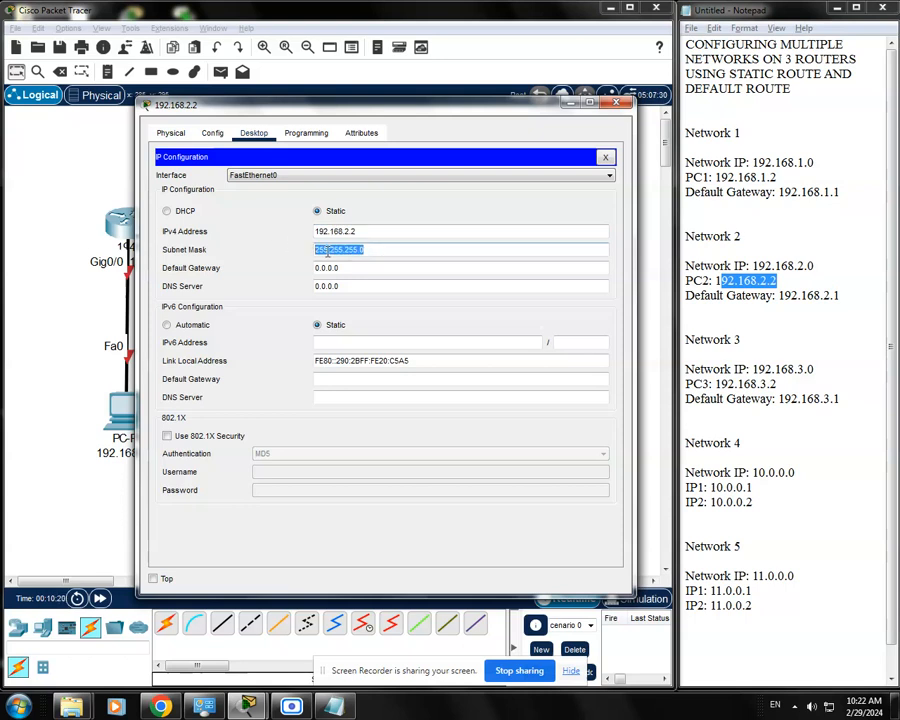
Set PC2's IPv4 default gateway to 192.168.2.1, check it against the notes, and close its configuration window
left_click_drag(358, 268, 283, 271)
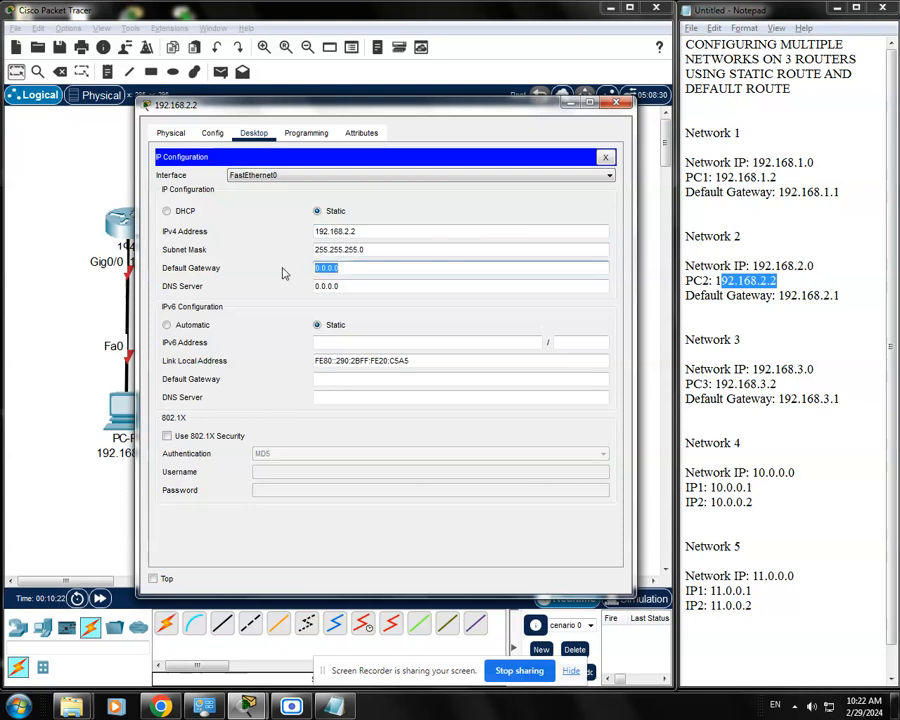
type("192.168.2.1")
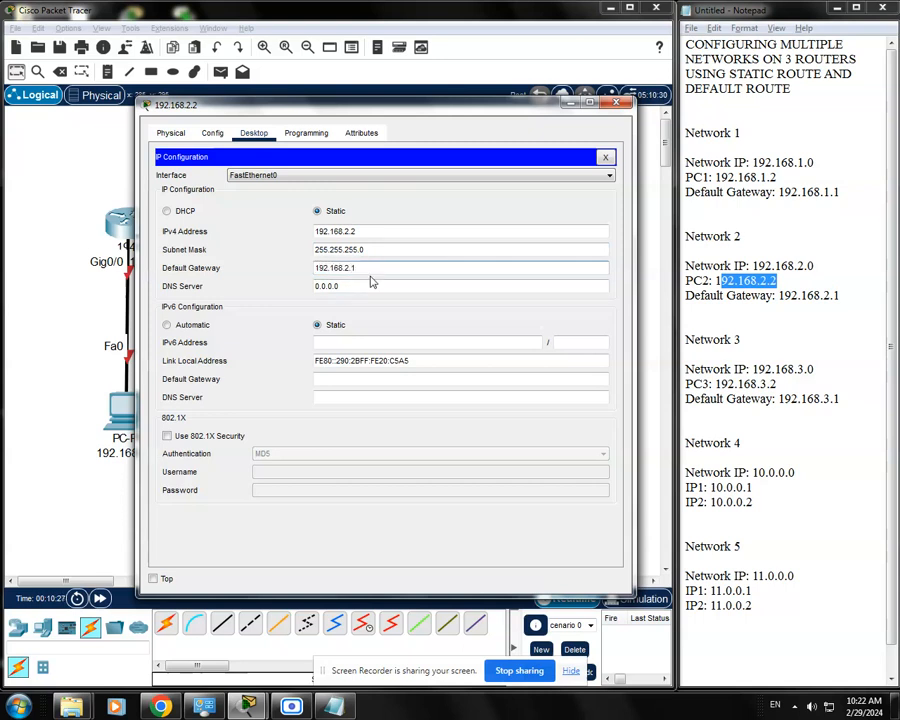
left_click(386, 286)
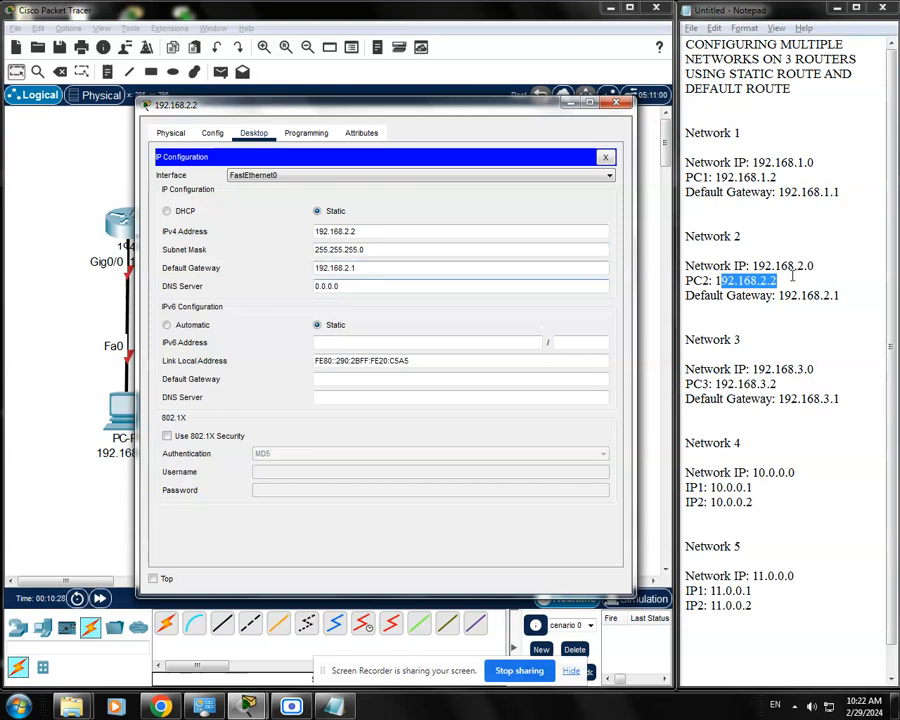
left_click_drag(845, 294, 782, 295)
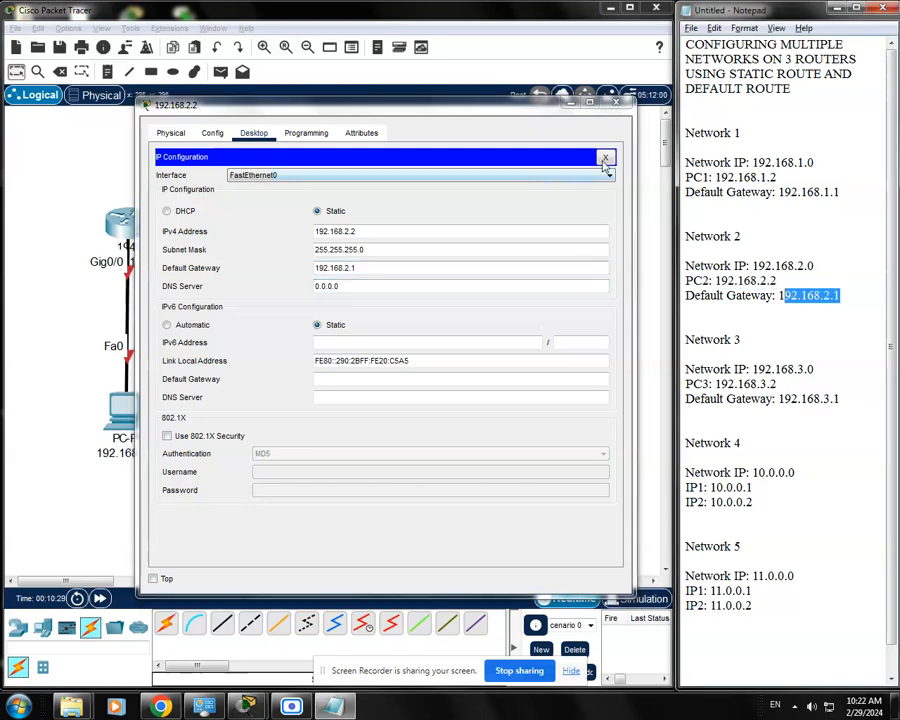
left_click(605, 157)
left_click(616, 103)
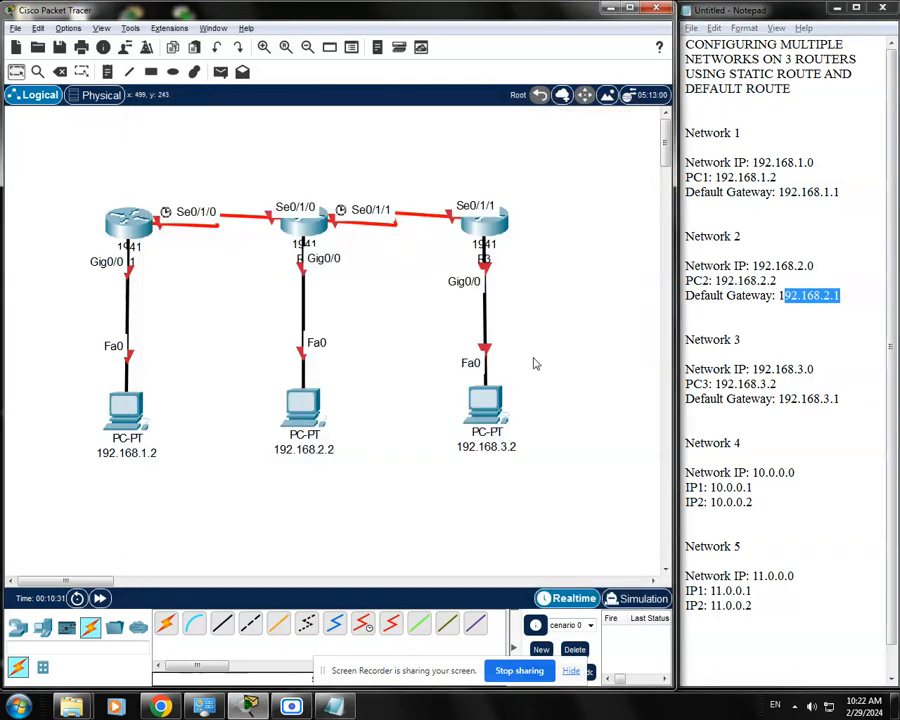
Assign the PC labelled 192.168.3.2 the static IPv4 address 192.168.3.2 with subnet mask 255.255.255.0
left_click(481, 410)
left_click_drag(510, 146, 426, 126)
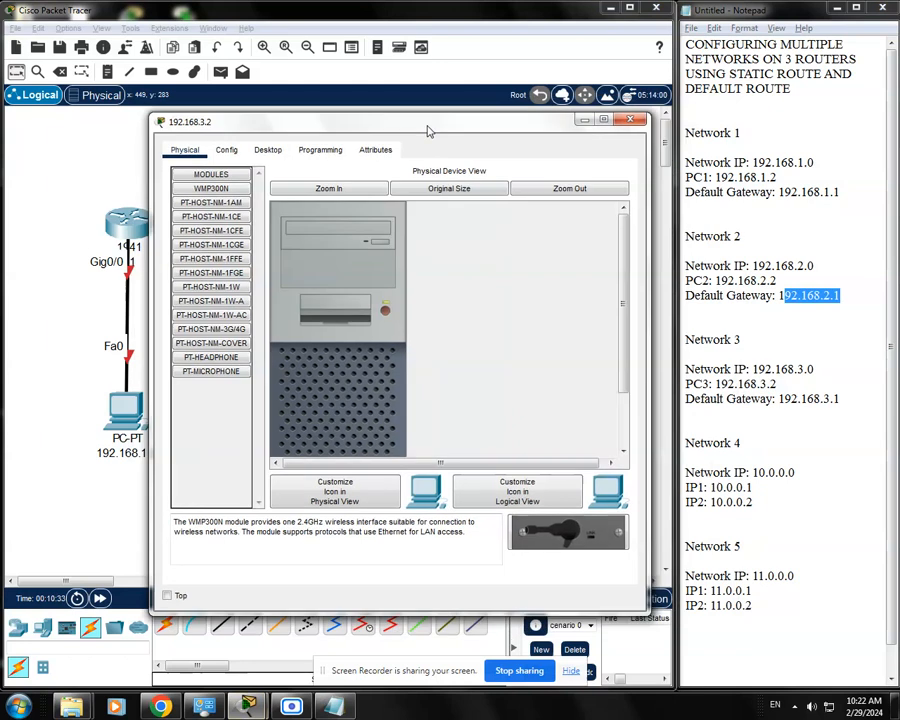
left_click(267, 150)
left_click(222, 175)
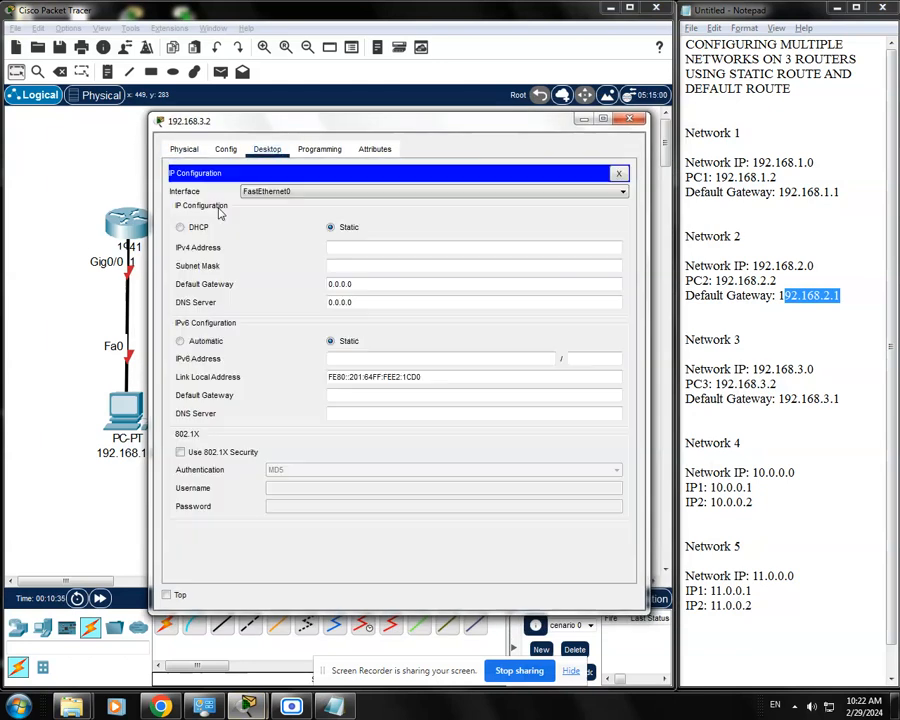
left_click(351, 246)
type("192.168.3.2")
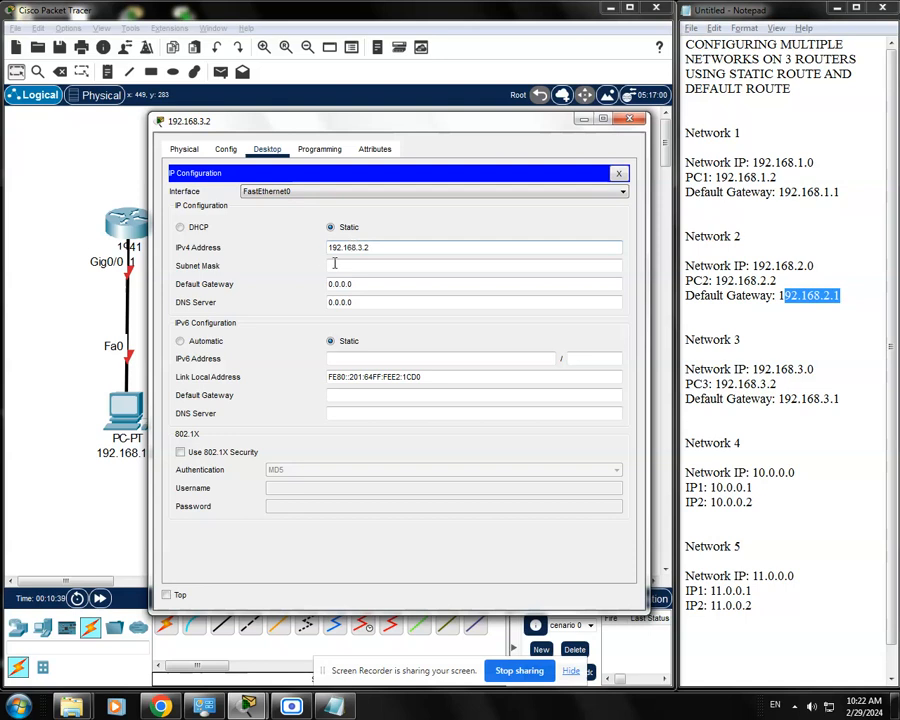
left_click(335, 263)
Set PC3's IPv4 default gateway to 192.168.3.1 and close its configuration window
key("Tab")
type("19")
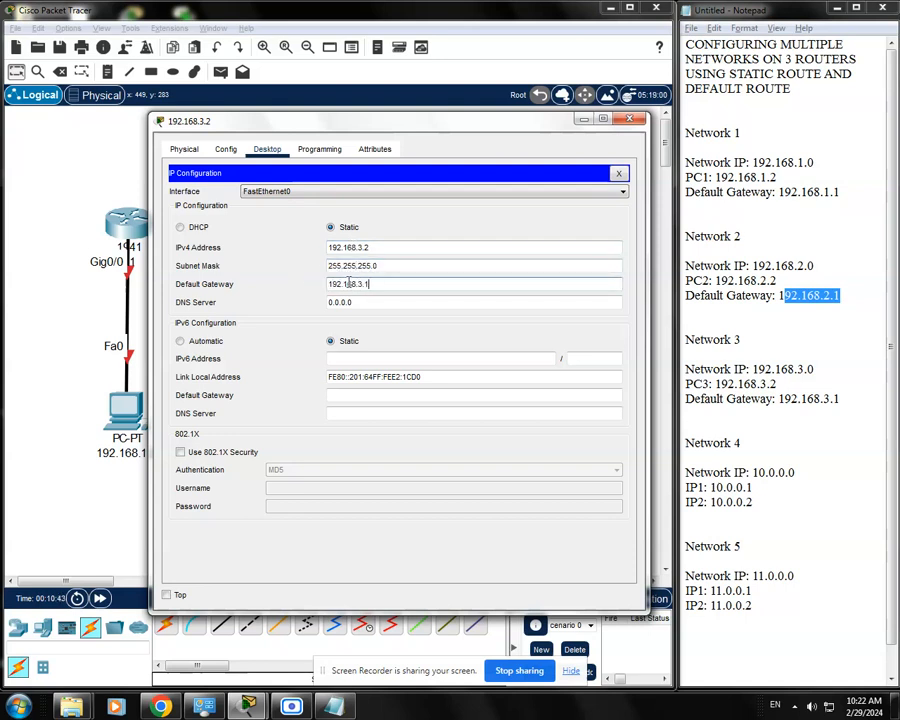
left_click(620, 173)
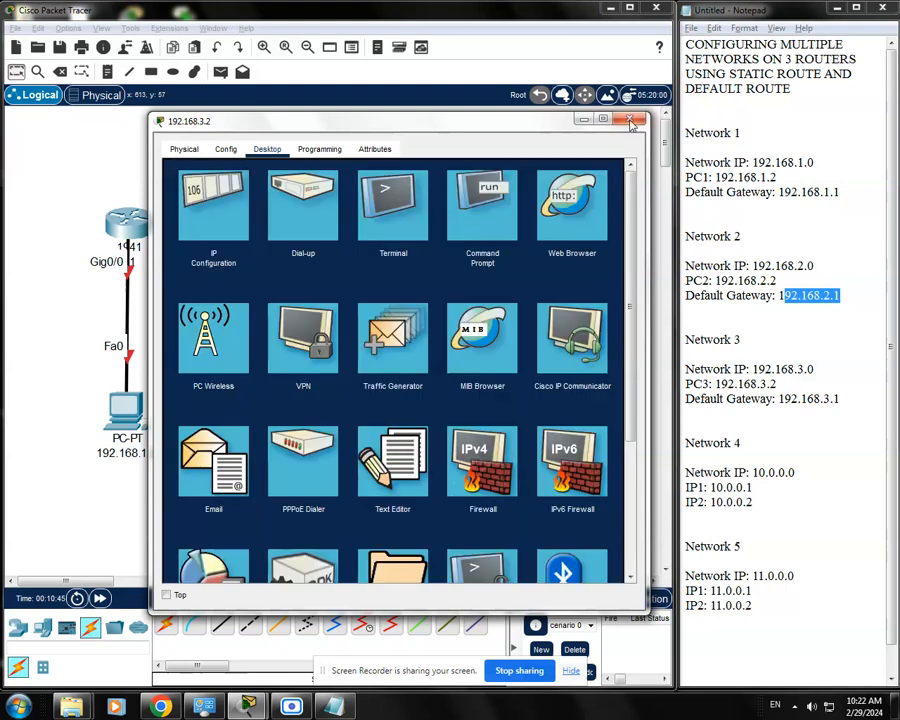
left_click(631, 121)
Add notes 1, 2 and 3 beside the three router-to-PC links to number their networks
left_click_drag(560, 485, 95, 362)
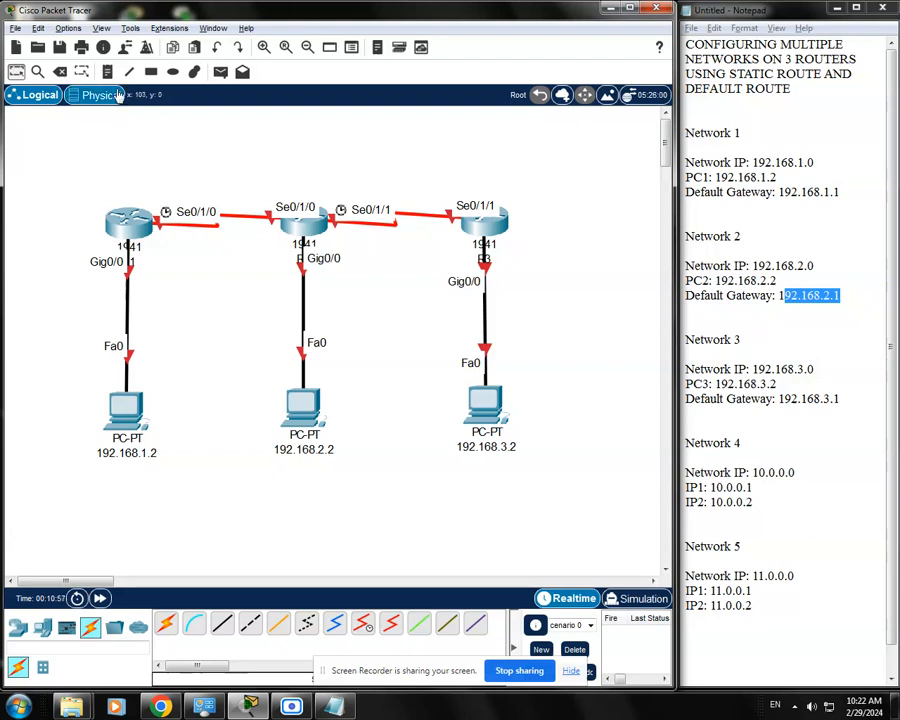
left_click(104, 306)
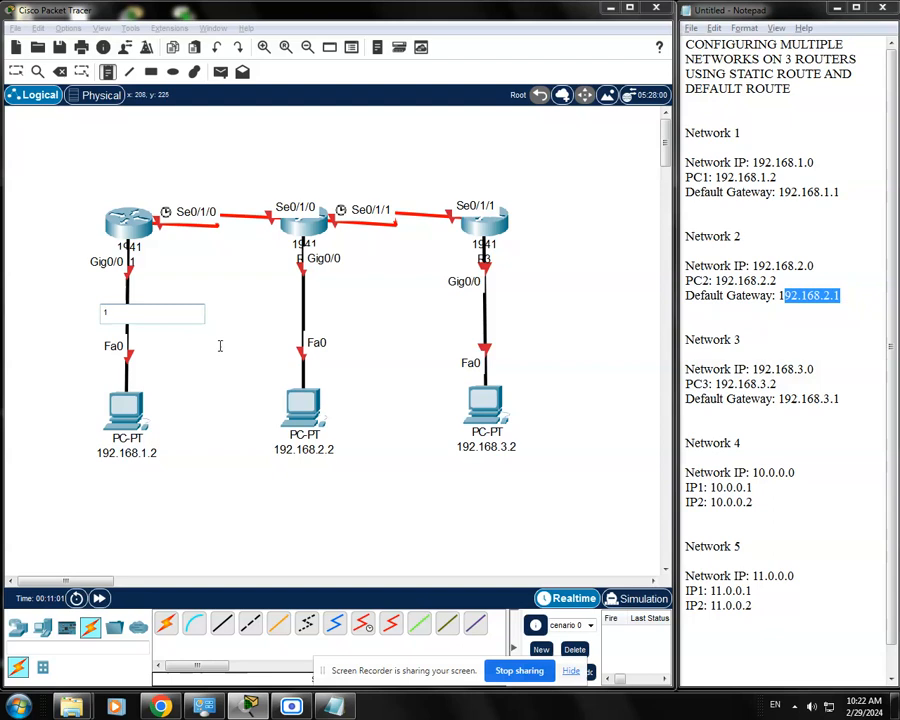
left_click(280, 314)
type("2")
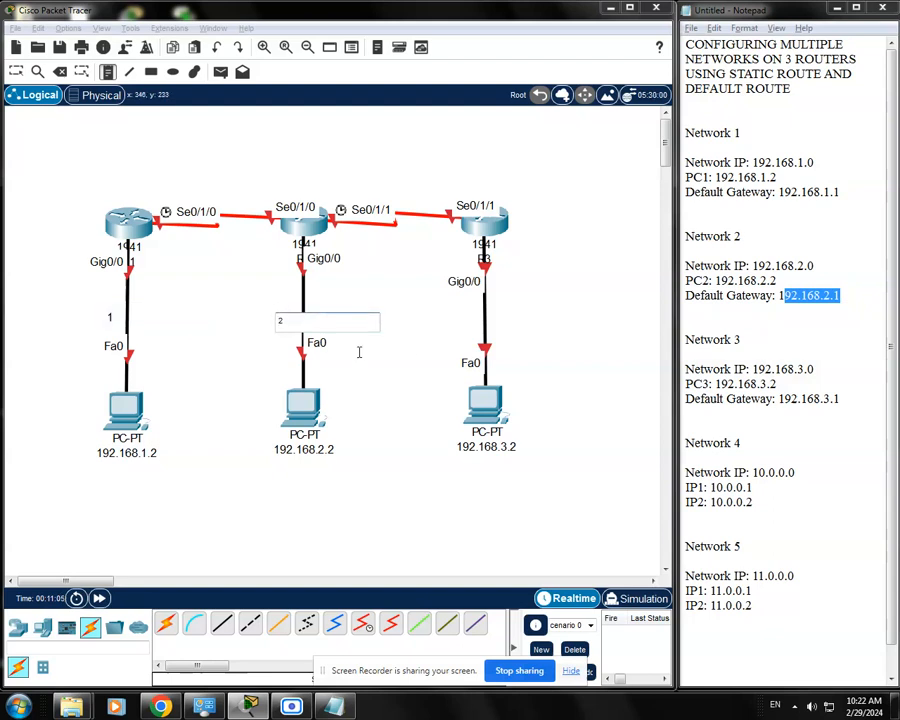
left_click(460, 318)
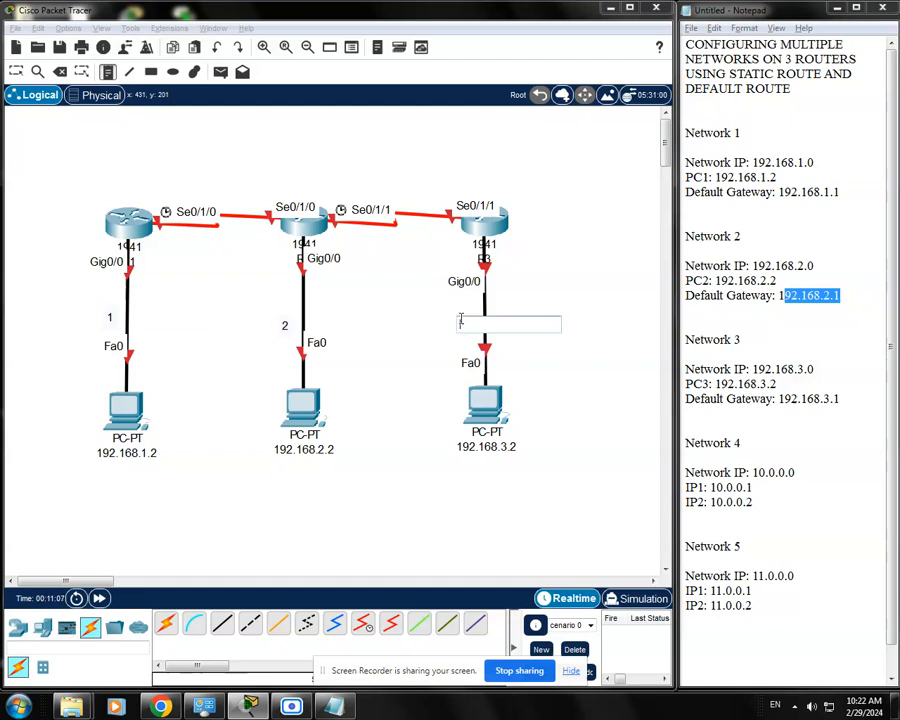
type("3")
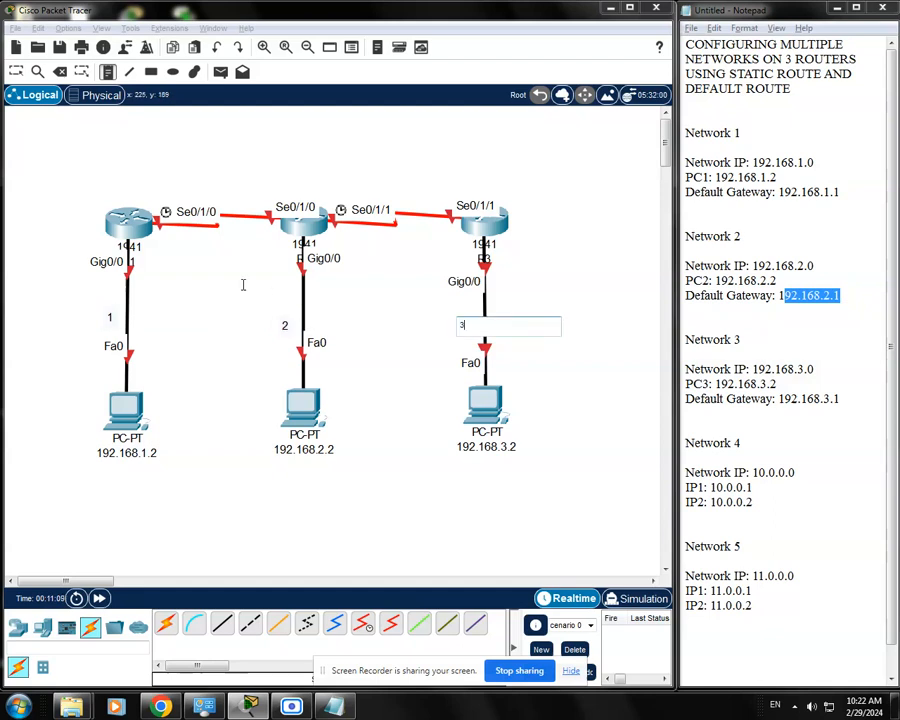
Add note 4 above the R1-R2 serial link and note 5 above the R2-R3 serial link
left_click(207, 190)
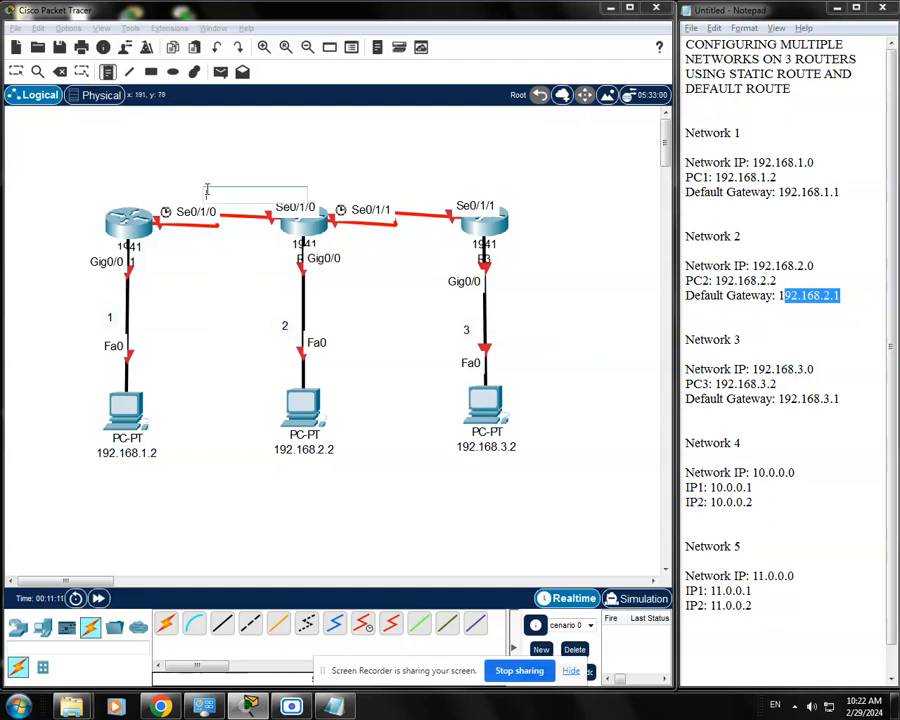
left_click(399, 193)
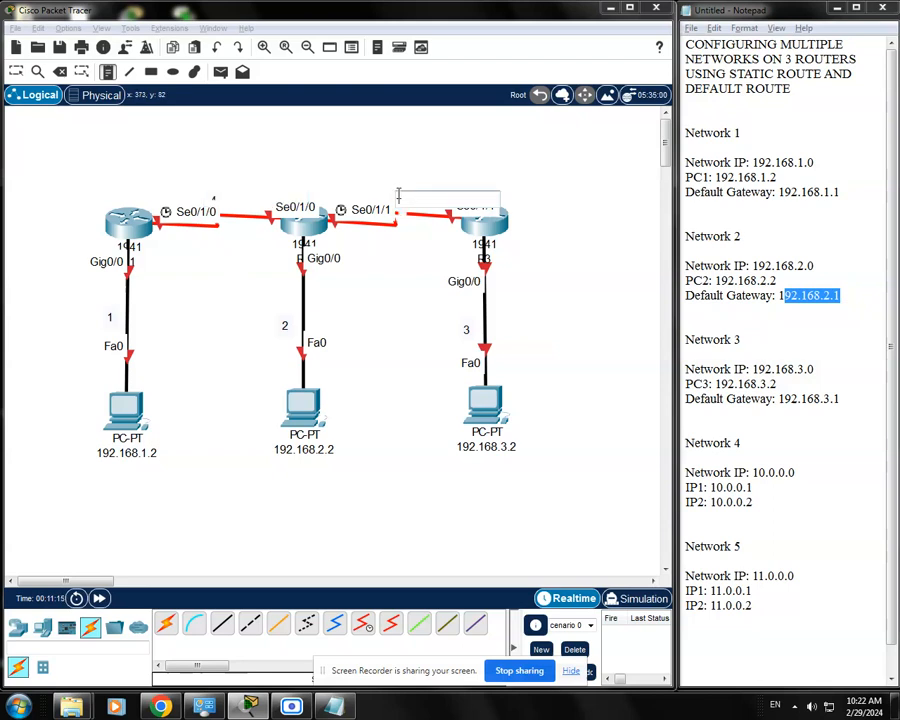
type("5")
left_click(476, 283)
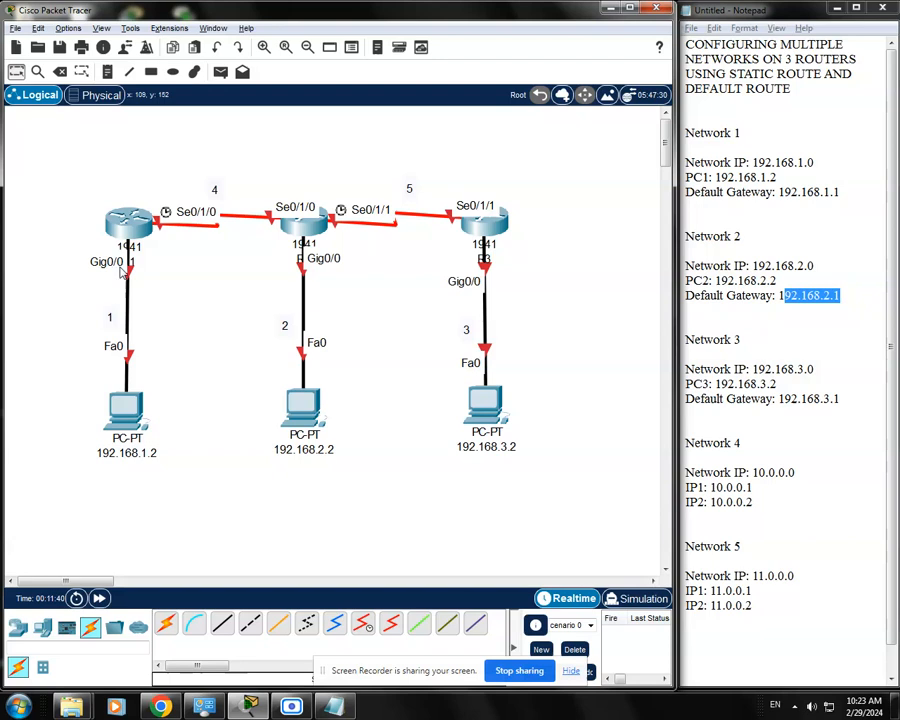
Check Network 1's default gateway in the notes and start a command-line session on router R1
left_click(689, 201)
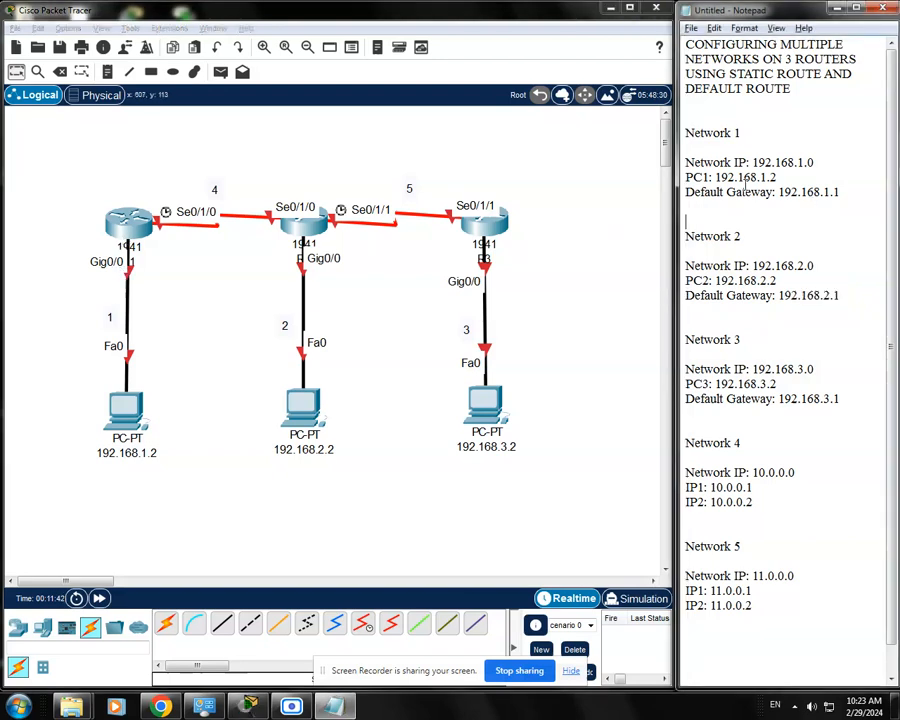
left_click_drag(840, 192, 683, 198)
left_click(686, 206)
left_click_drag(843, 193, 684, 194)
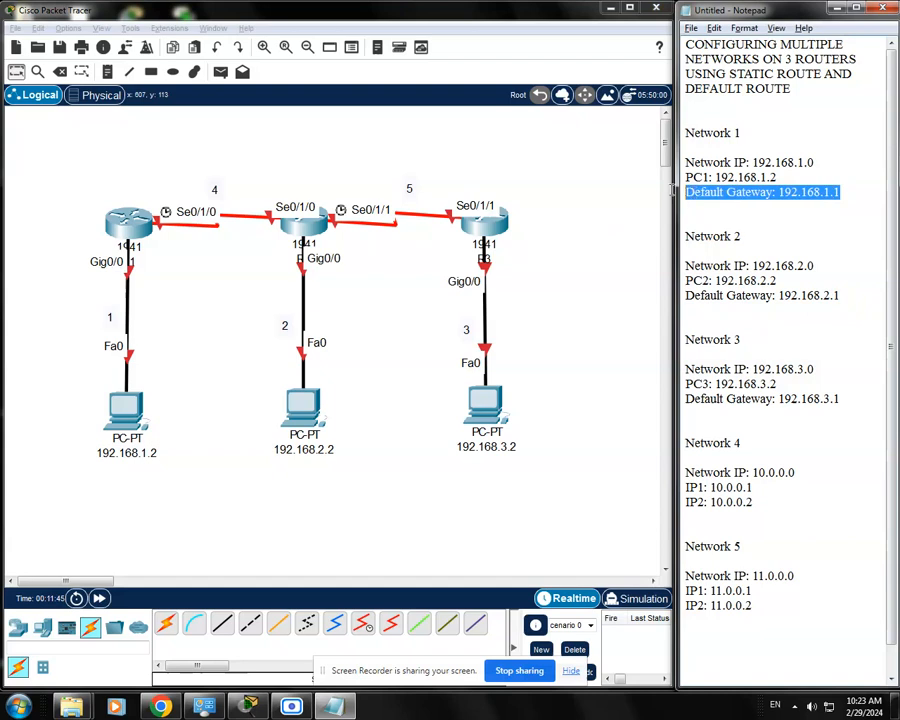
left_click(818, 195)
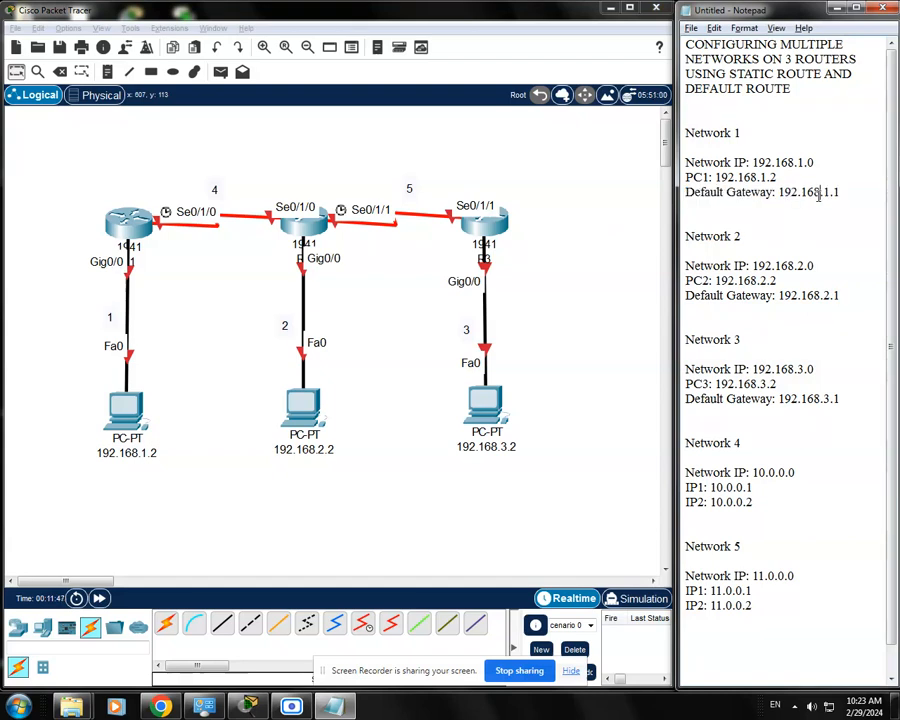
left_click(212, 343)
left_click(133, 228)
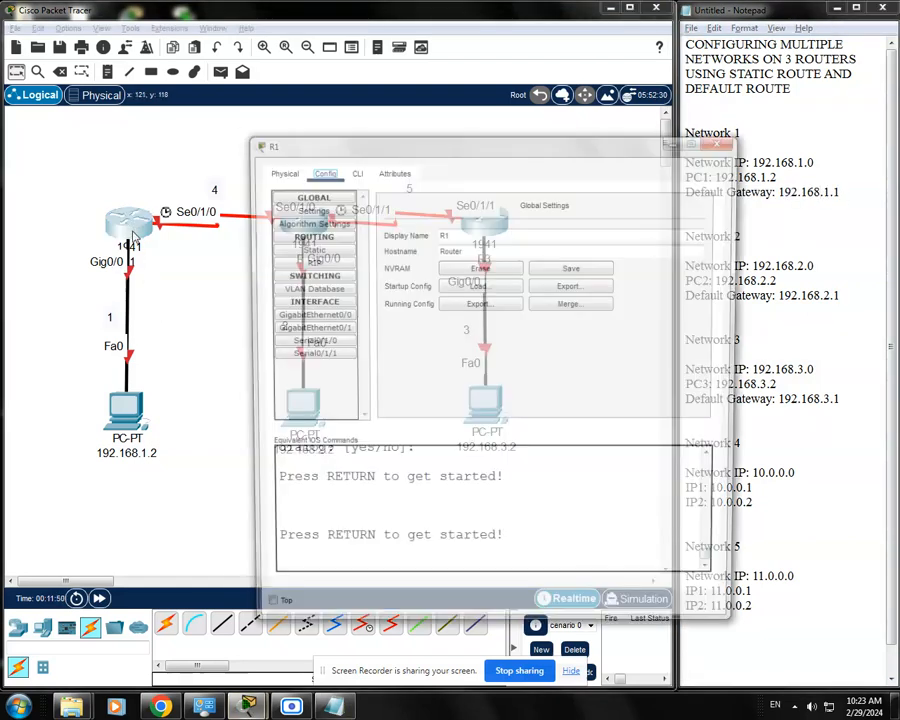
left_click_drag(426, 146, 395, 128)
left_click(335, 167)
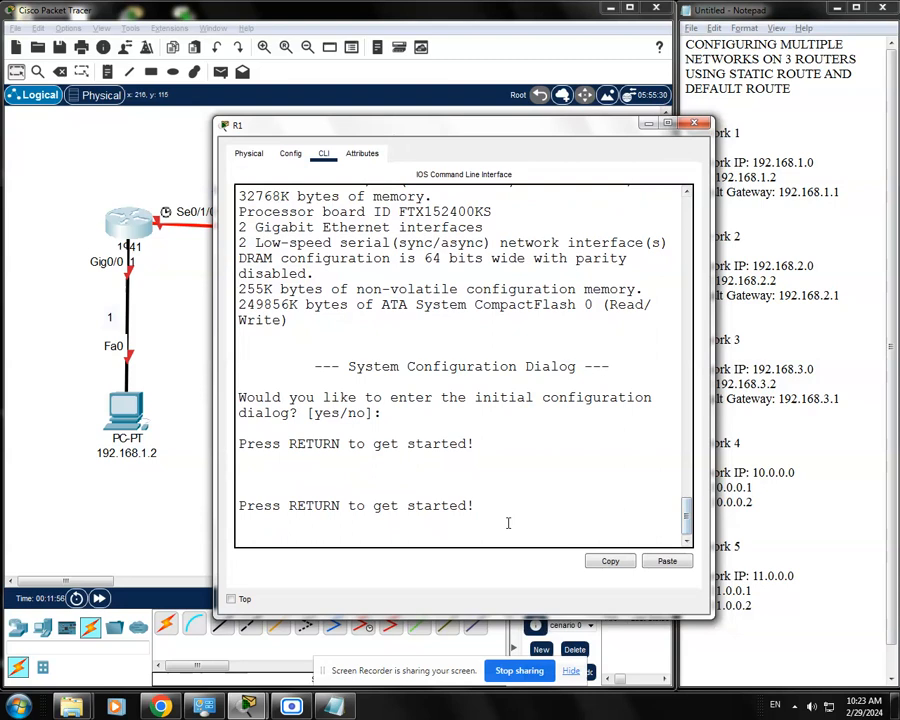
key("Return")
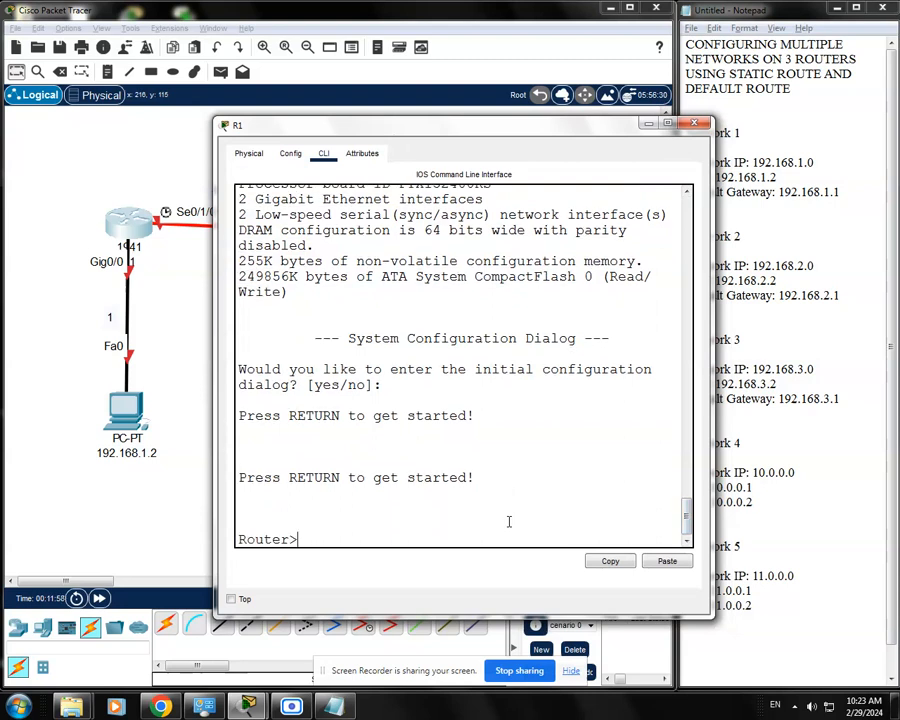
Enter privileged mode and global configuration mode on R1, and enter interface configuration for g0/0
type("ena")
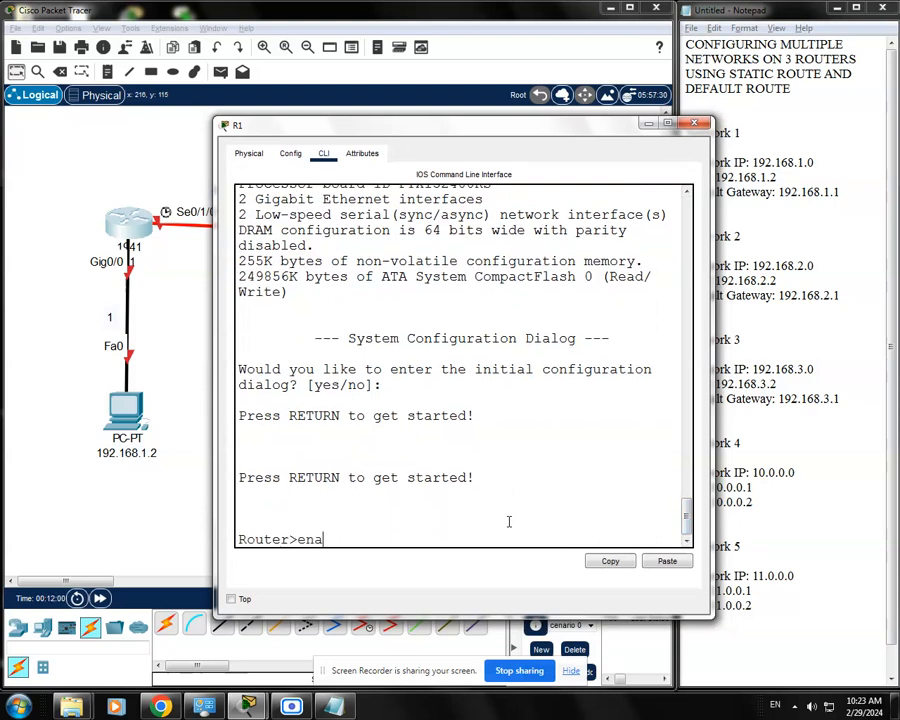
type("ble")
key("Return")
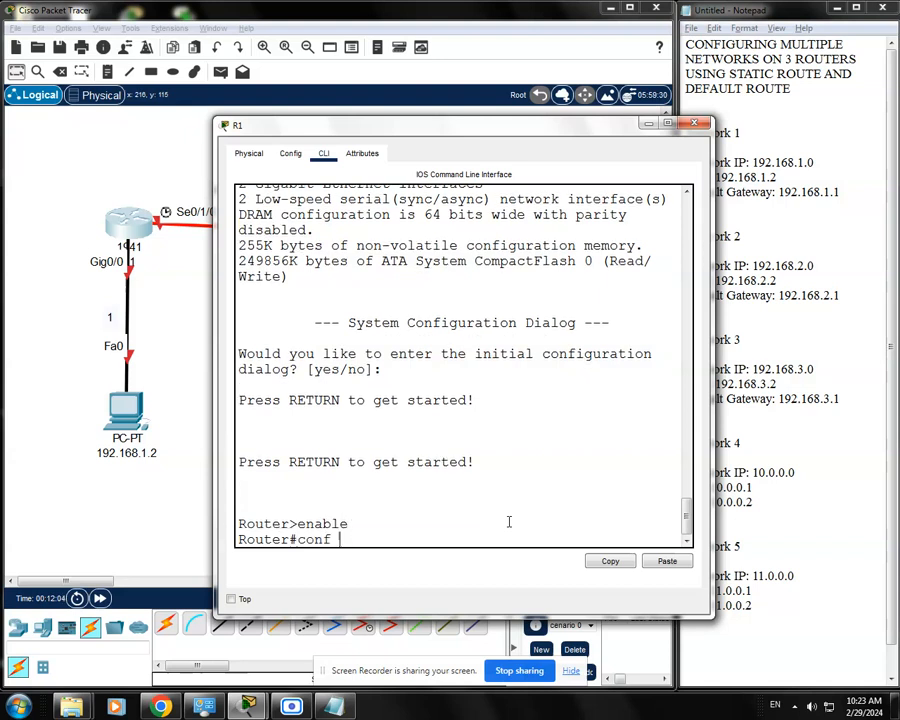
type("conf t")
key("Return")
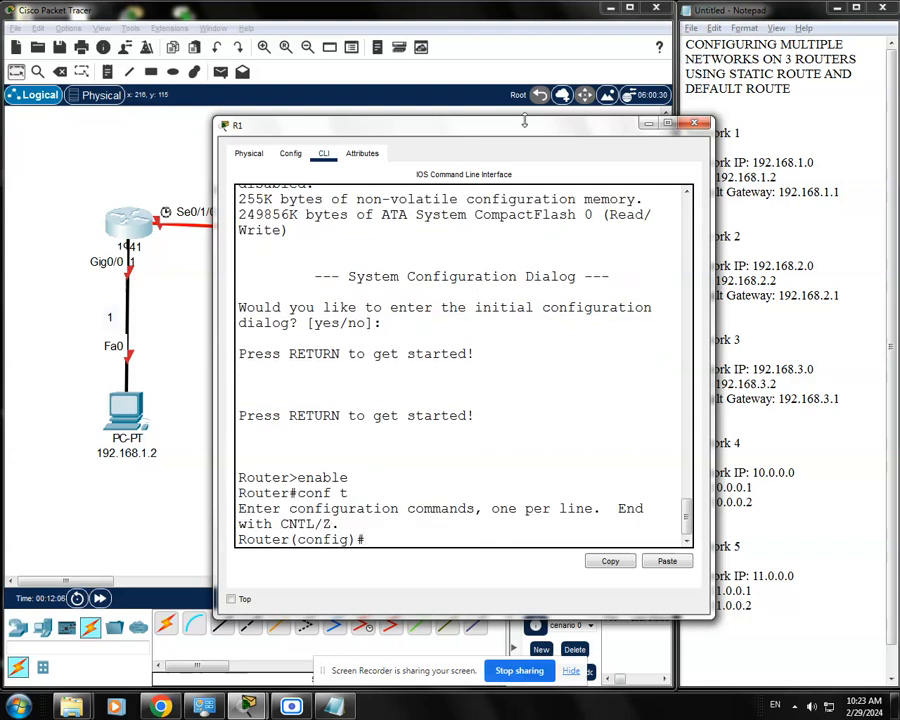
left_click_drag(536, 134, 534, 125)
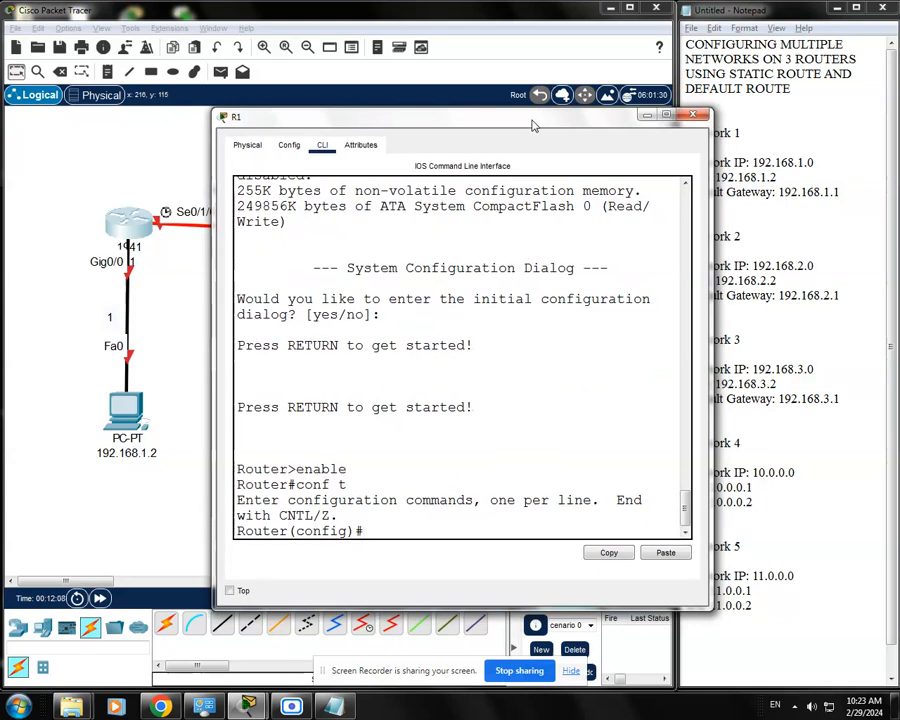
type("int")
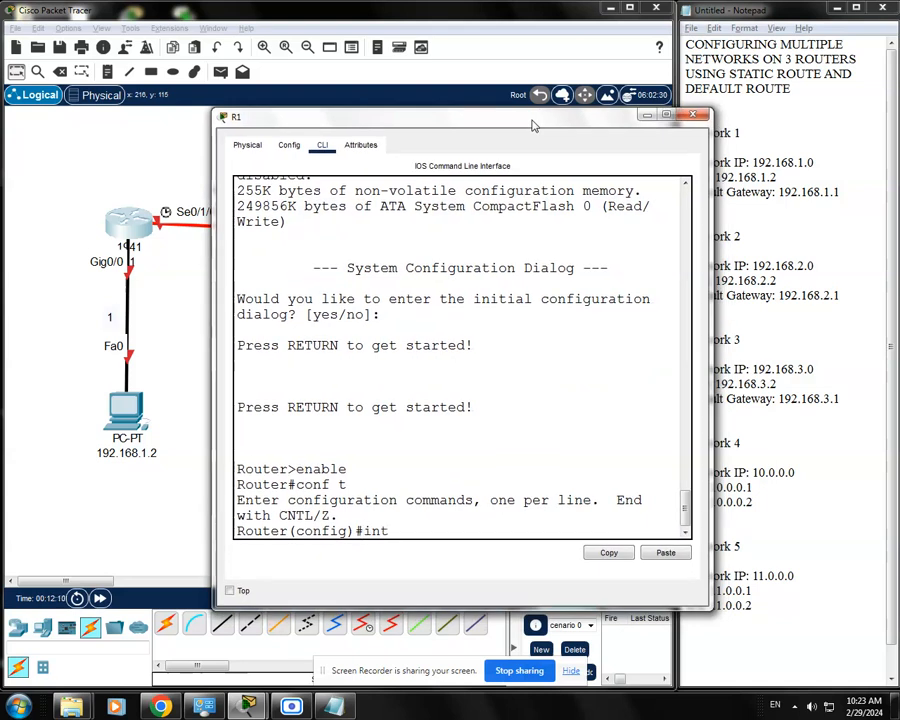
type(" g0/0")
key("Return")
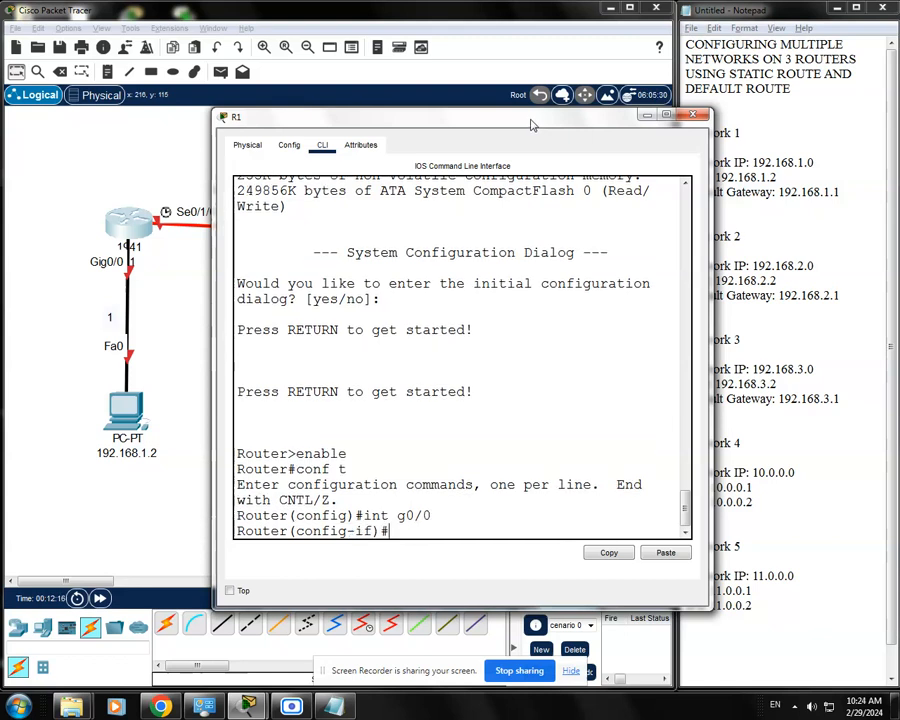
Assign R1's g0/0 interface the IP address 192.168.1.1 with subnet mask 255.255.255.0
type("ip address 192")
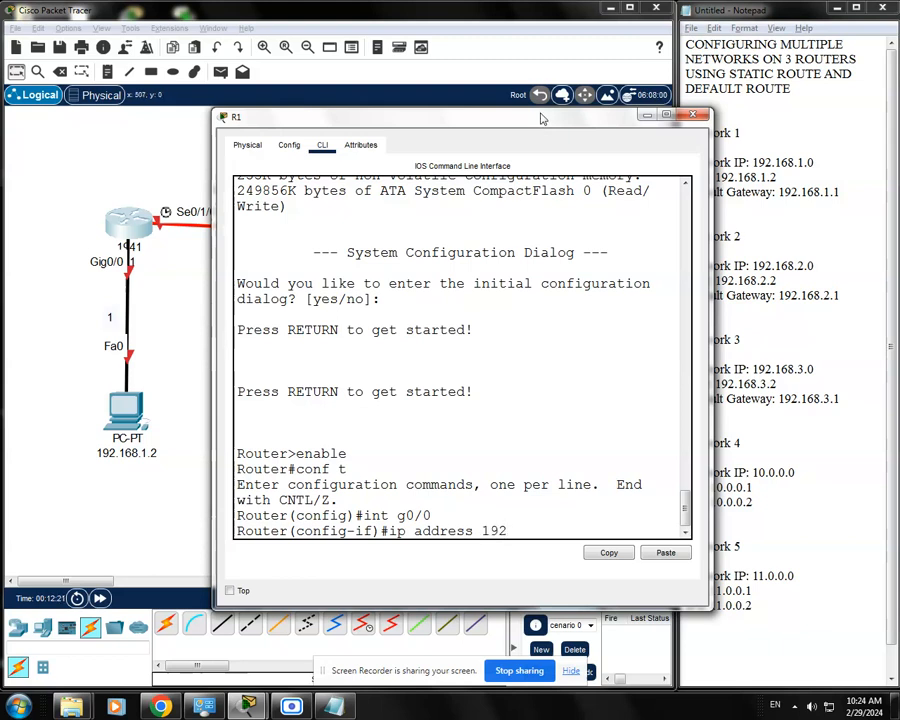
left_click_drag(533, 125, 493, 117)
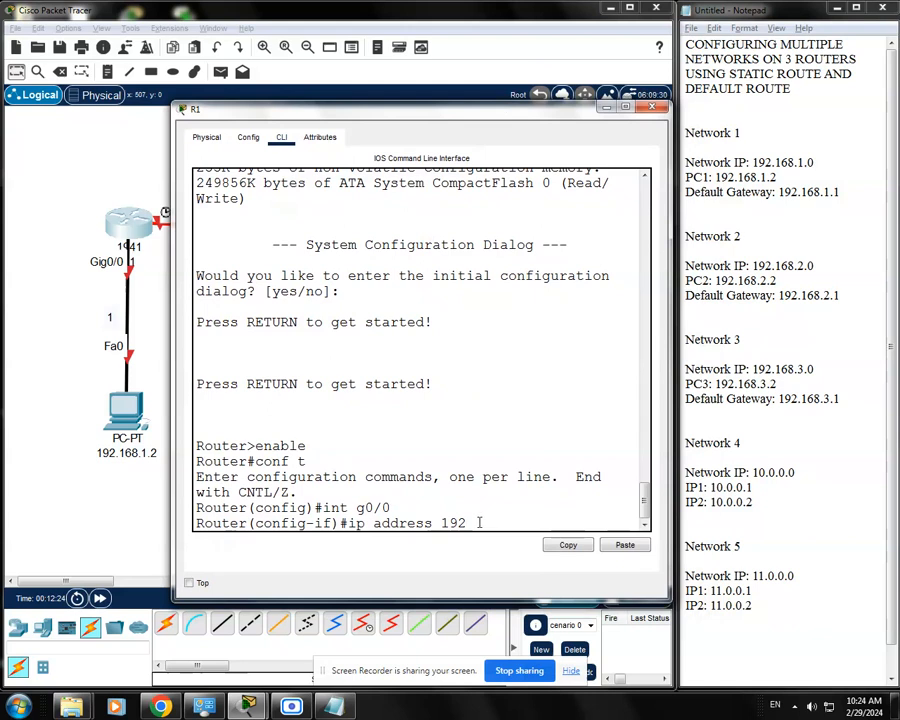
type("ss 192.168.")
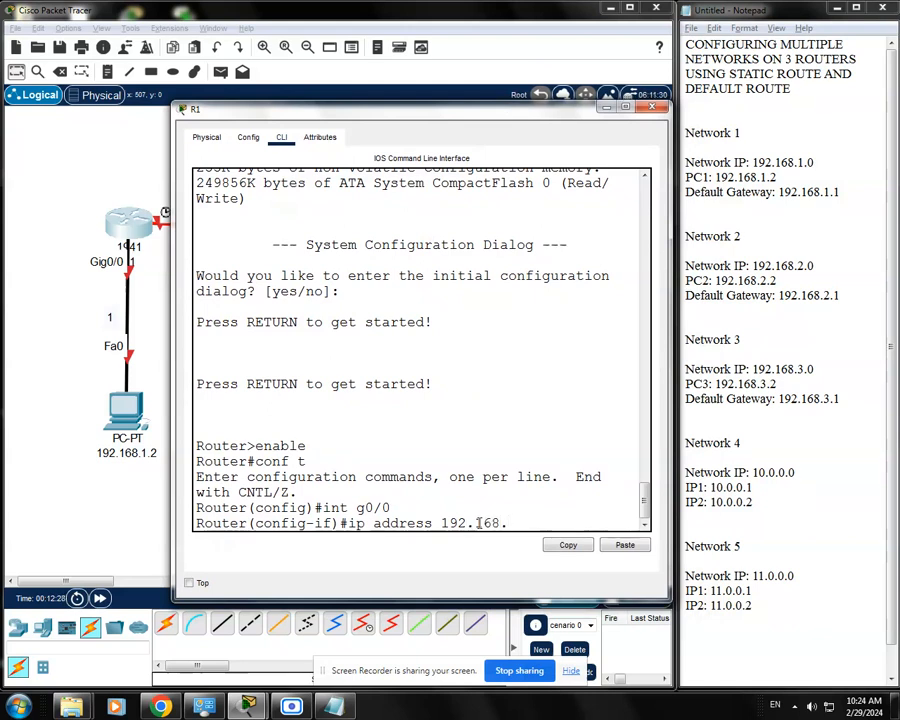
type("1.1")
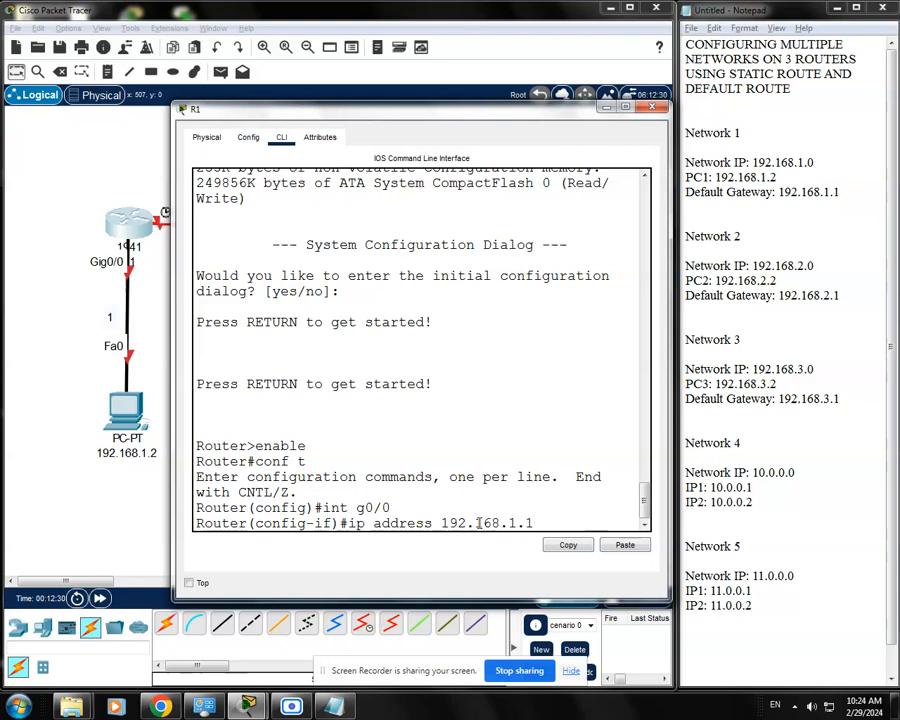
type(" 255.255.255.0")
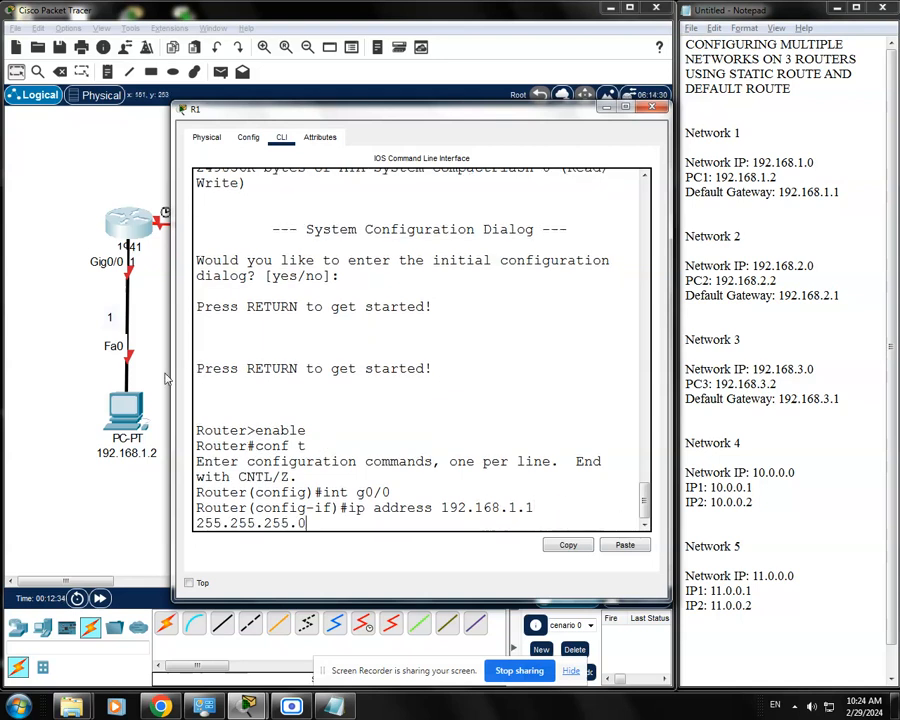
left_click_drag(174, 372, 145, 372)
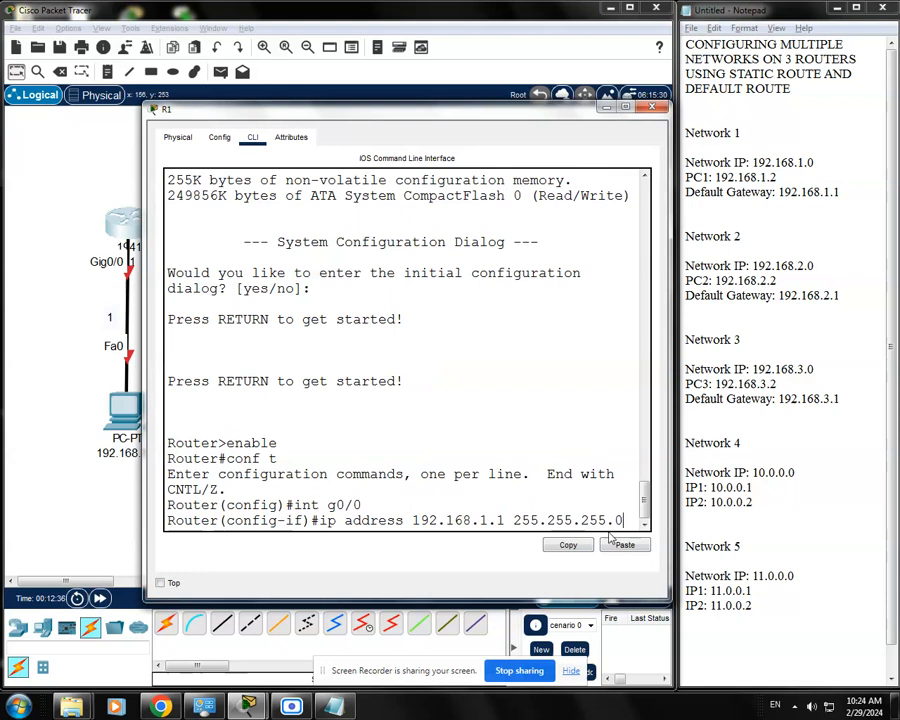
key("Return")
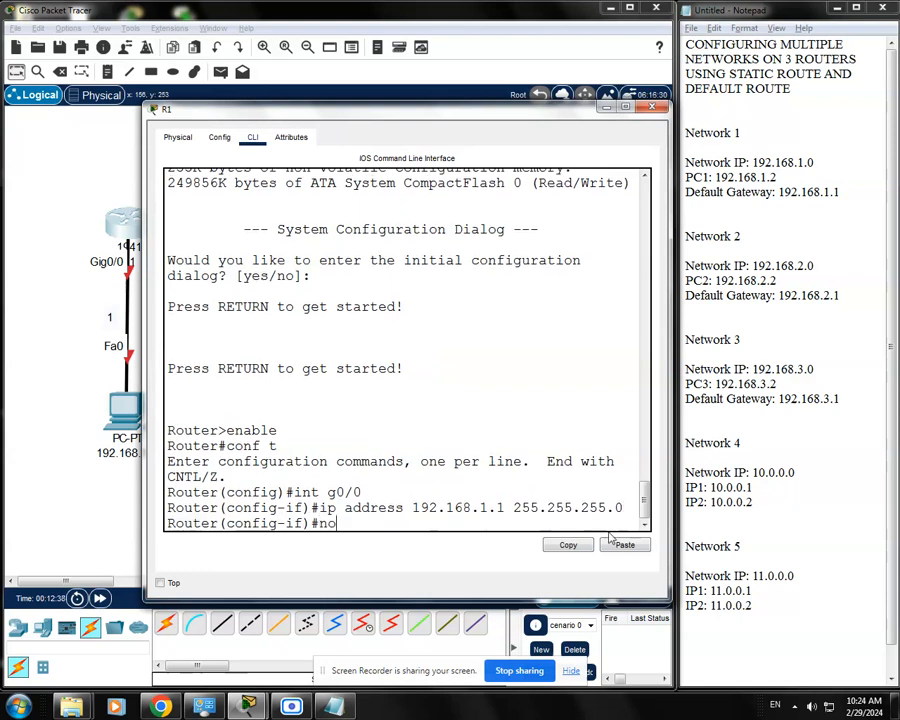
Bring up R1's g0/0 interface with the no shutdown command
type("no shutdown")
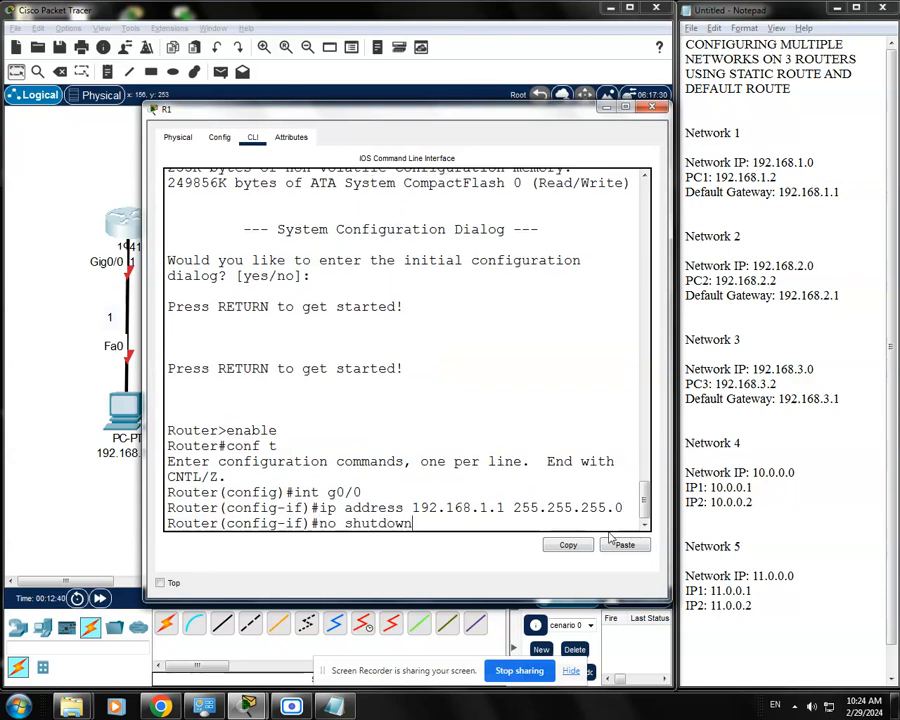
key("Return")
key("Return")
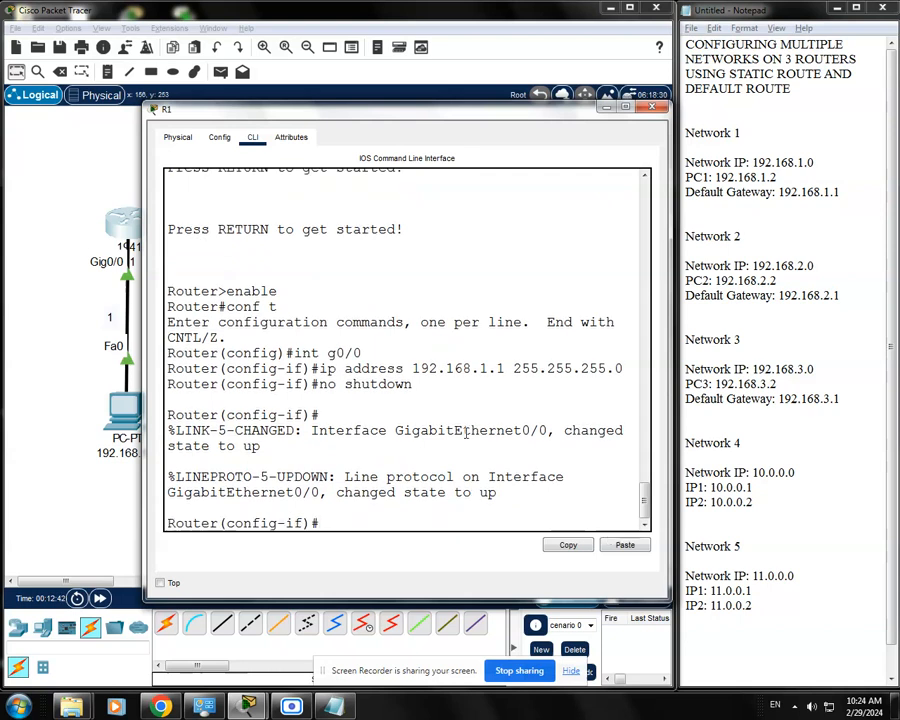
Examine R1's serial link in the topology and check Network 4's network IP and IP1 in the notes
left_click_drag(492, 112, 506, 356)
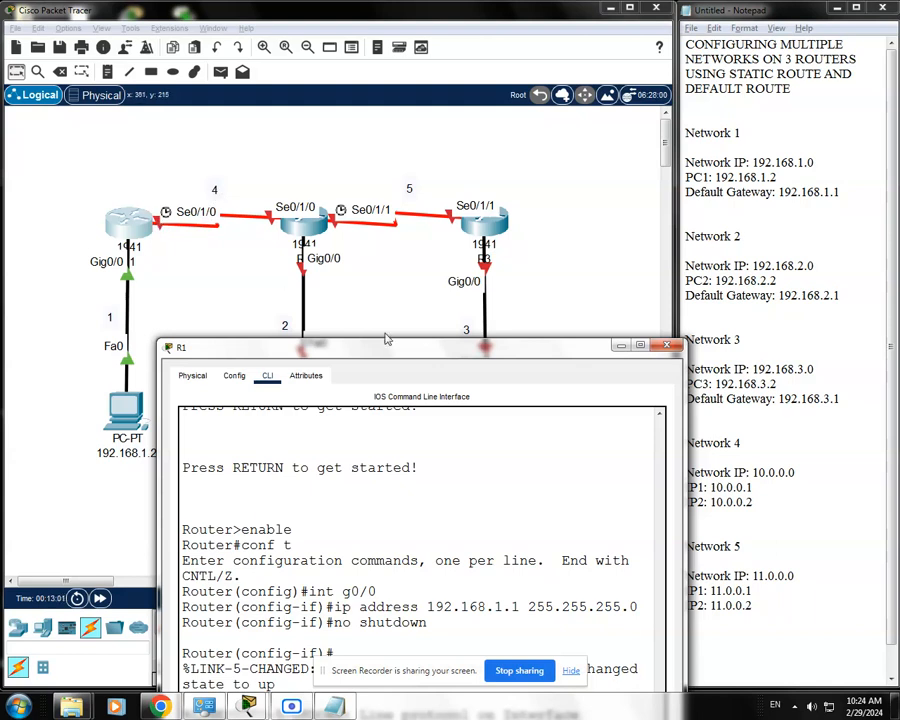
left_click_drag(420, 347, 338, 153)
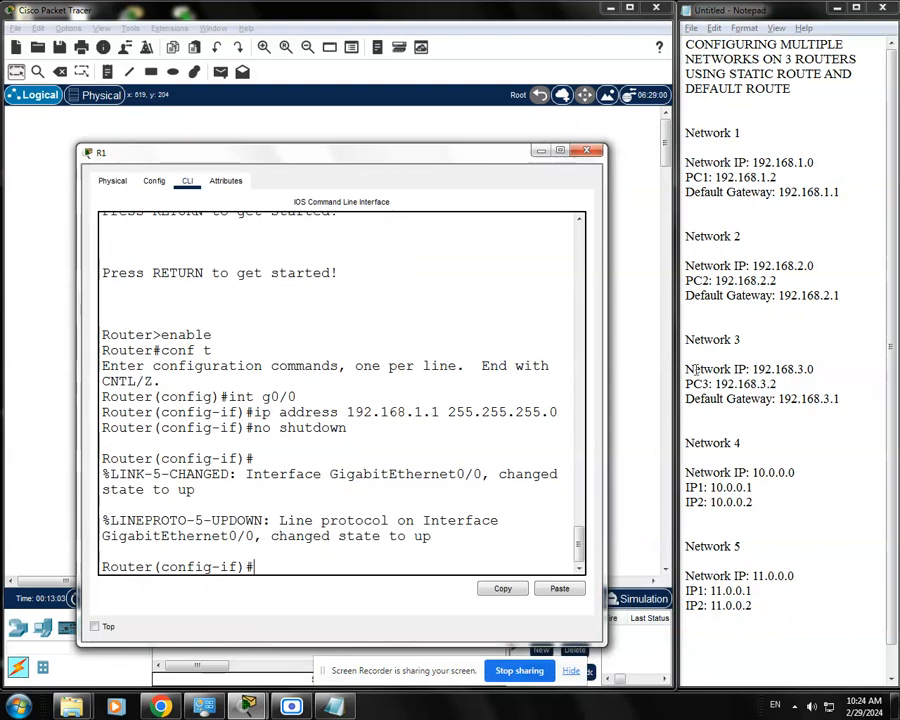
left_click_drag(756, 488, 677, 488)
left_click(746, 488)
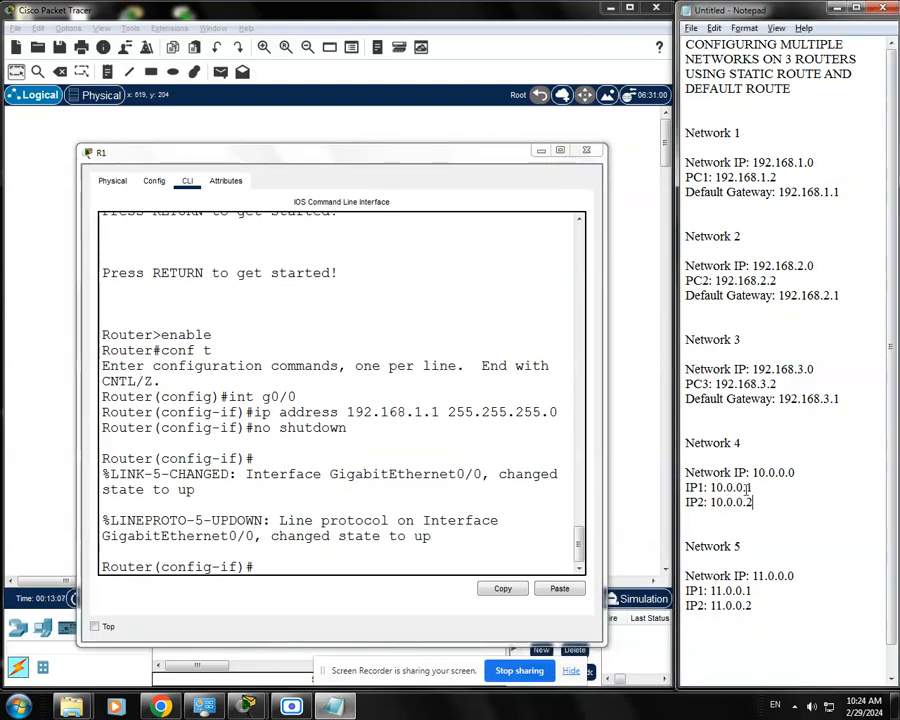
left_click_drag(807, 473, 689, 473)
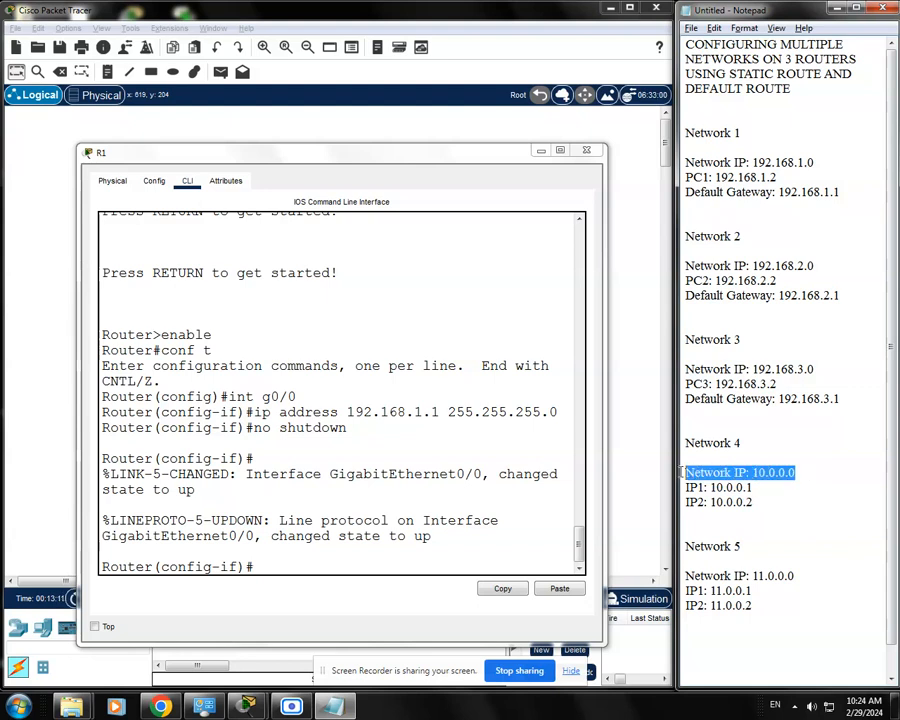
left_click(752, 488)
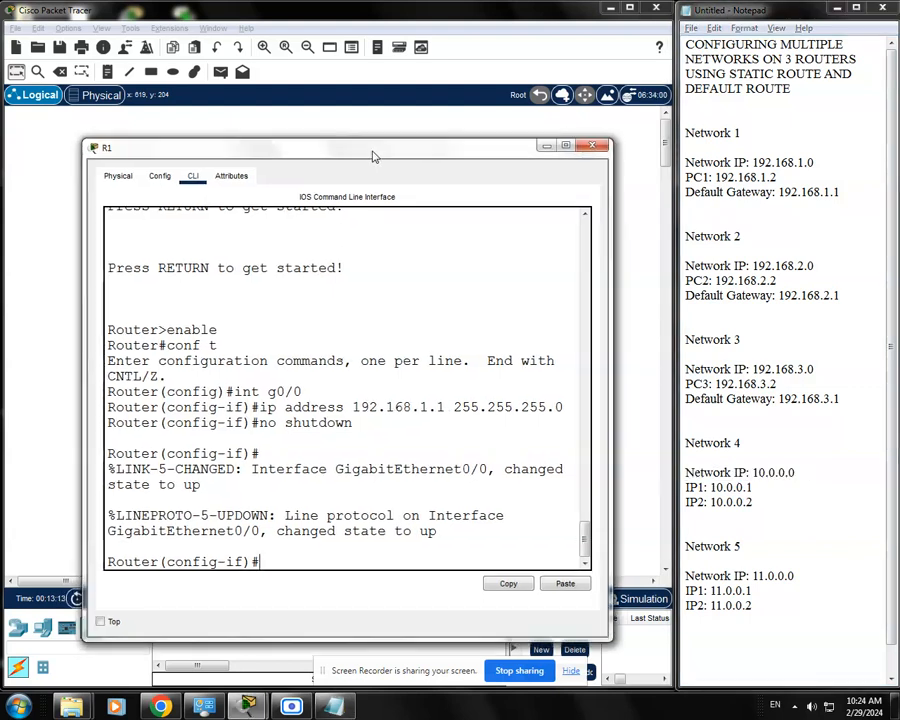
left_click_drag(370, 154, 378, 136)
left_click_drag(588, 532, 588, 538)
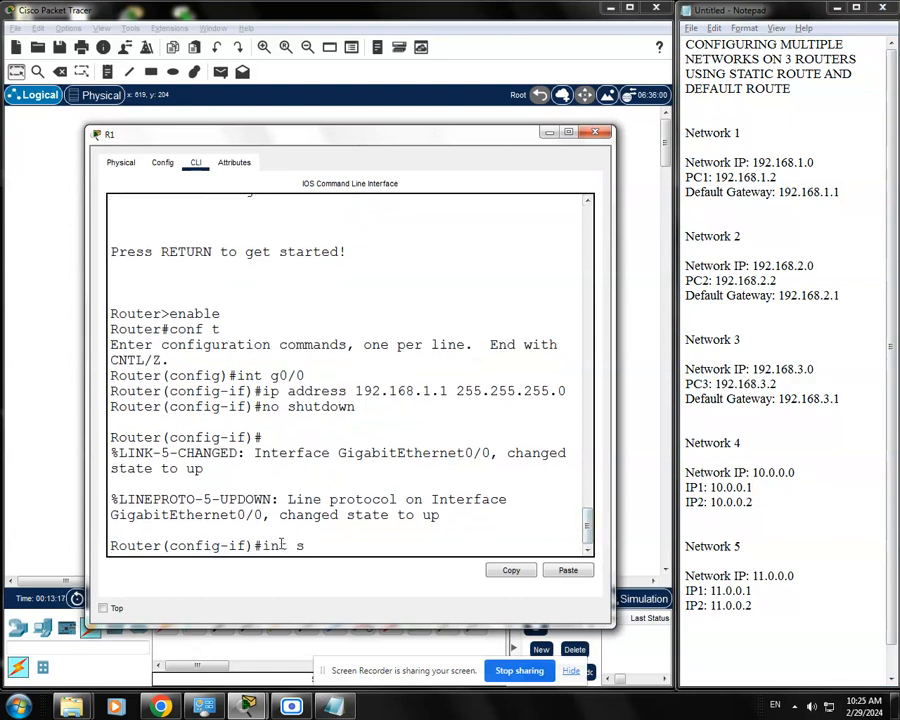
Assign R1's s0/1/0 interface the IP address 10.0.0.1 with subnet mask 255.0.0.0
type("int s0/1/")
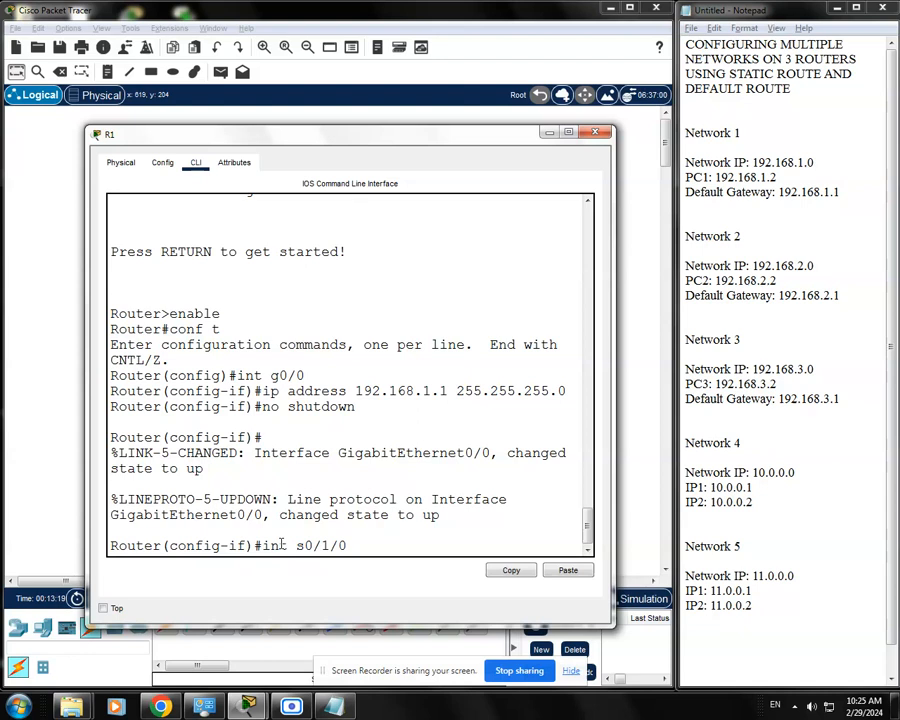
type("0")
key("Return")
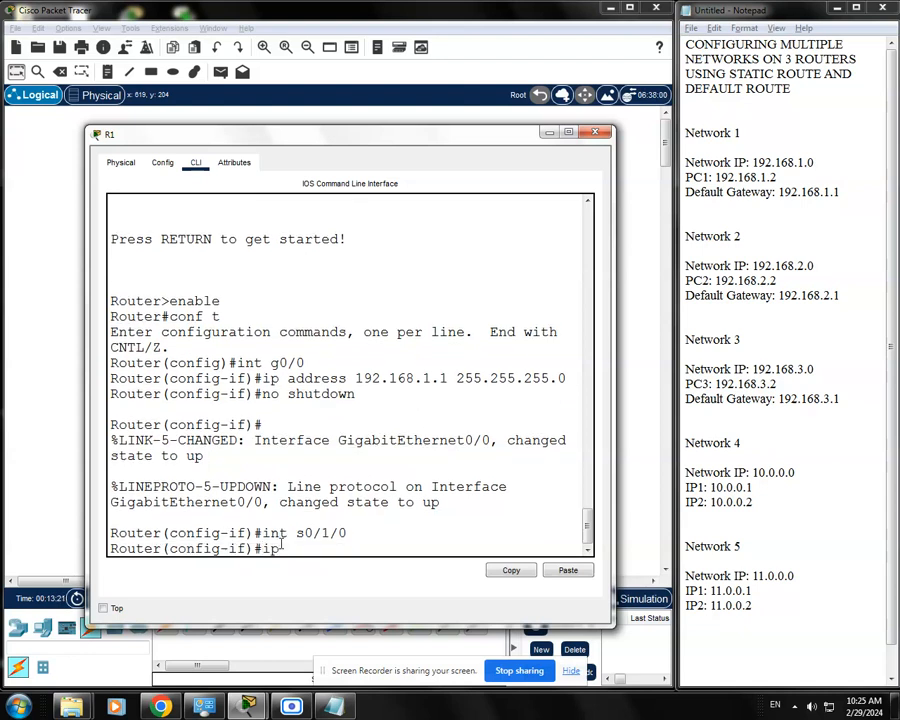
type("ip address")
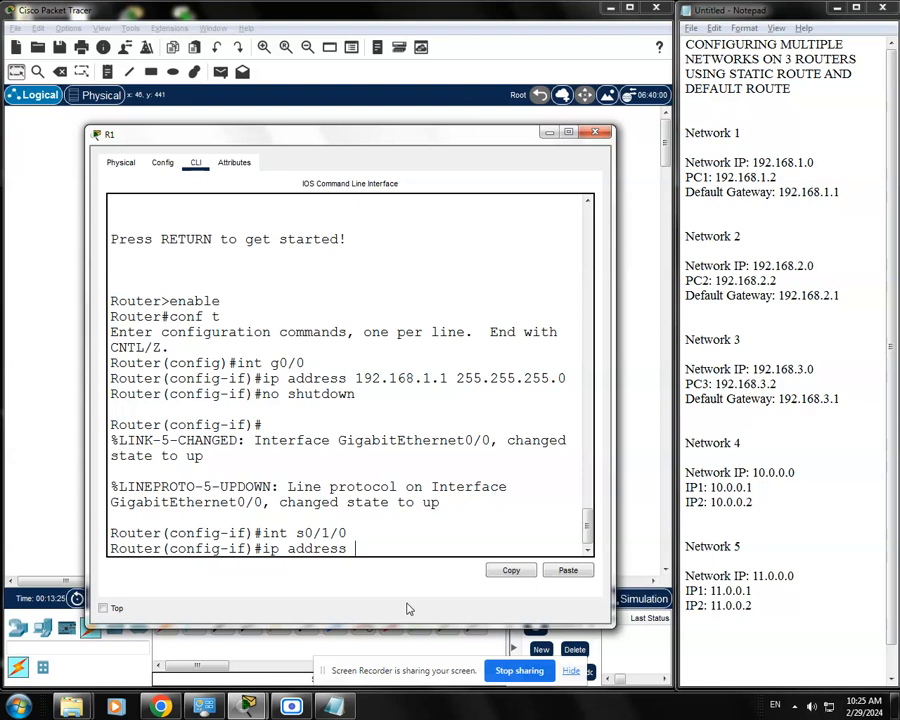
type(" 10.0.0.1 255.0.0.0")
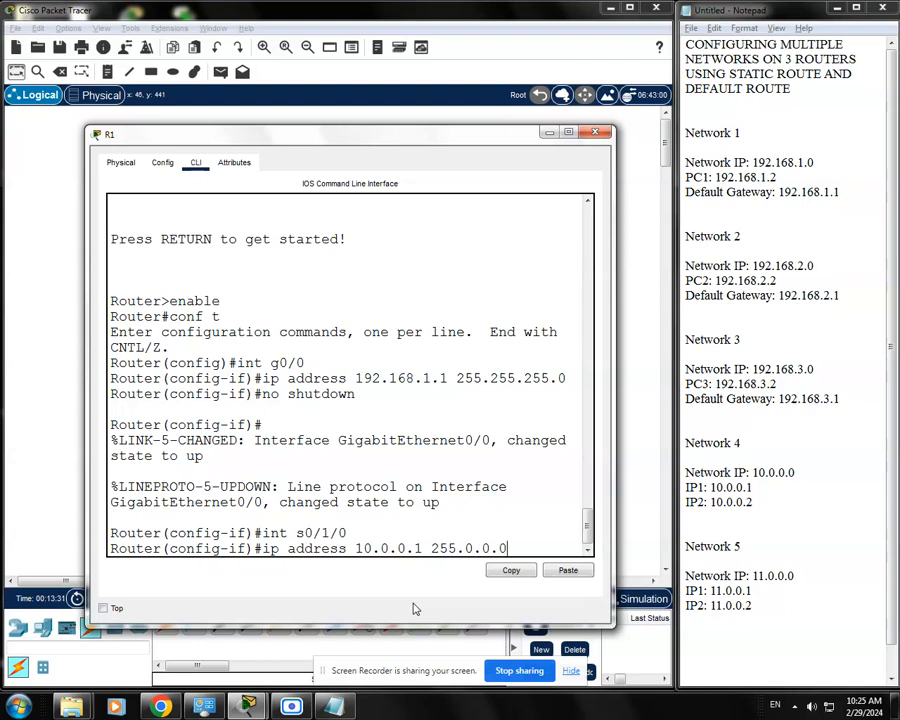
key("Return")
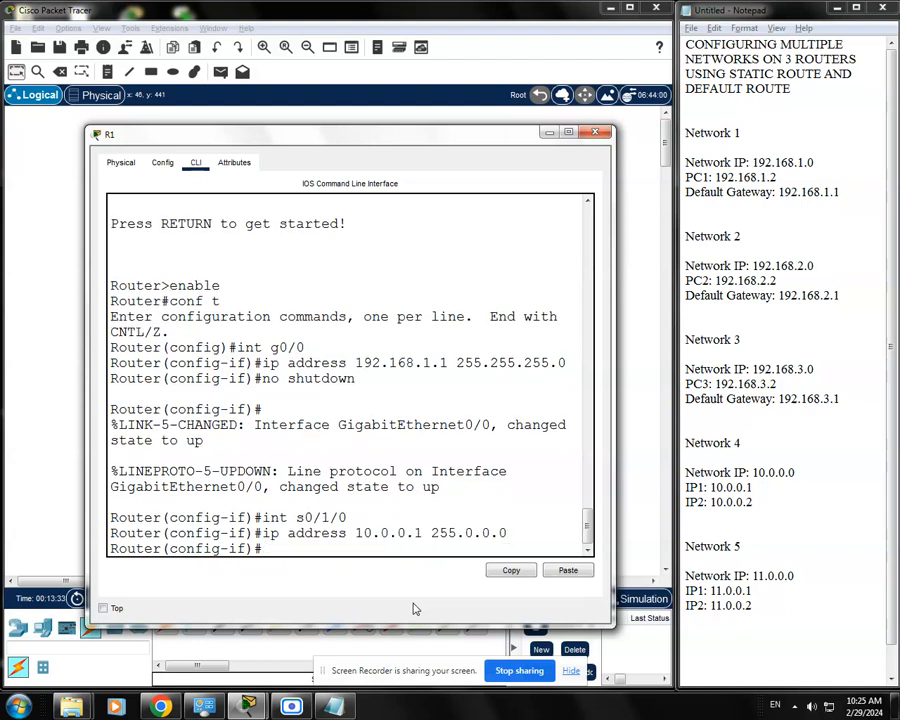
Enable R1's s0/1/0 interface with the no shutdown command
type("noshudt")
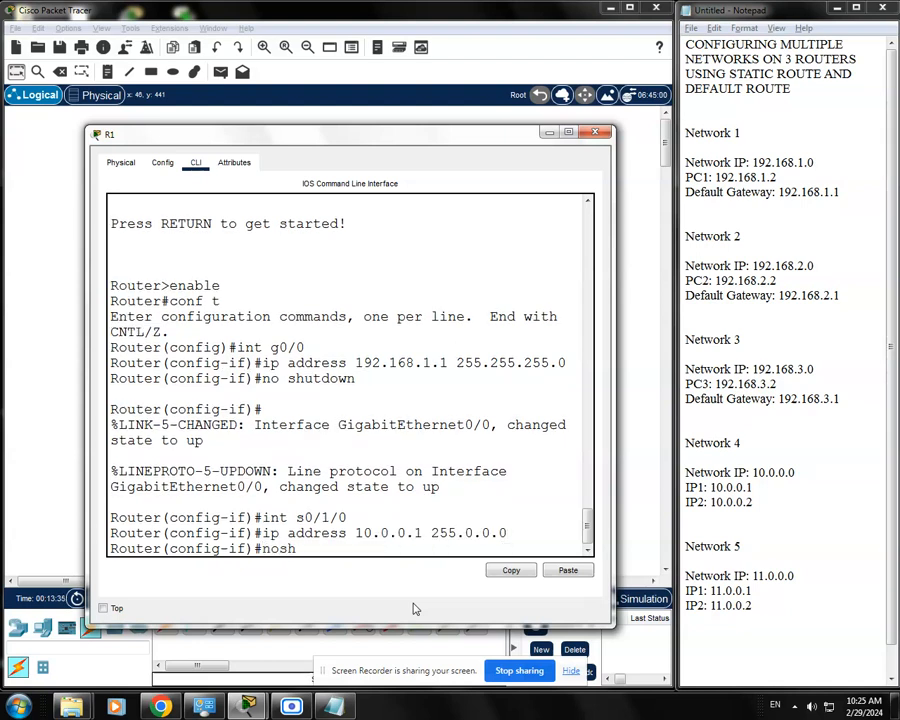
key("BackSpace")
type("shutdown")
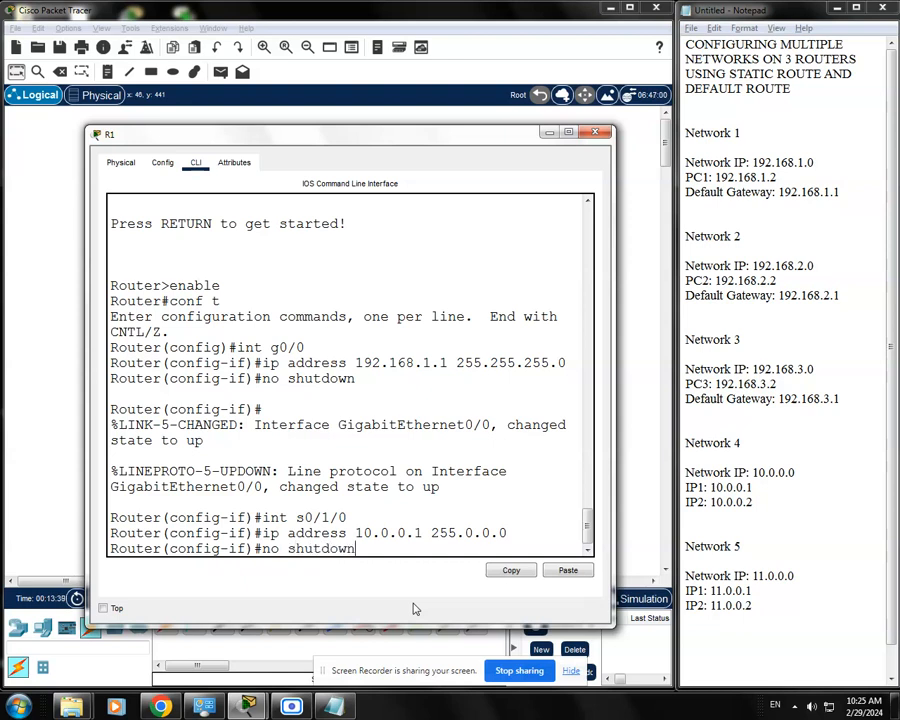
key("Return")
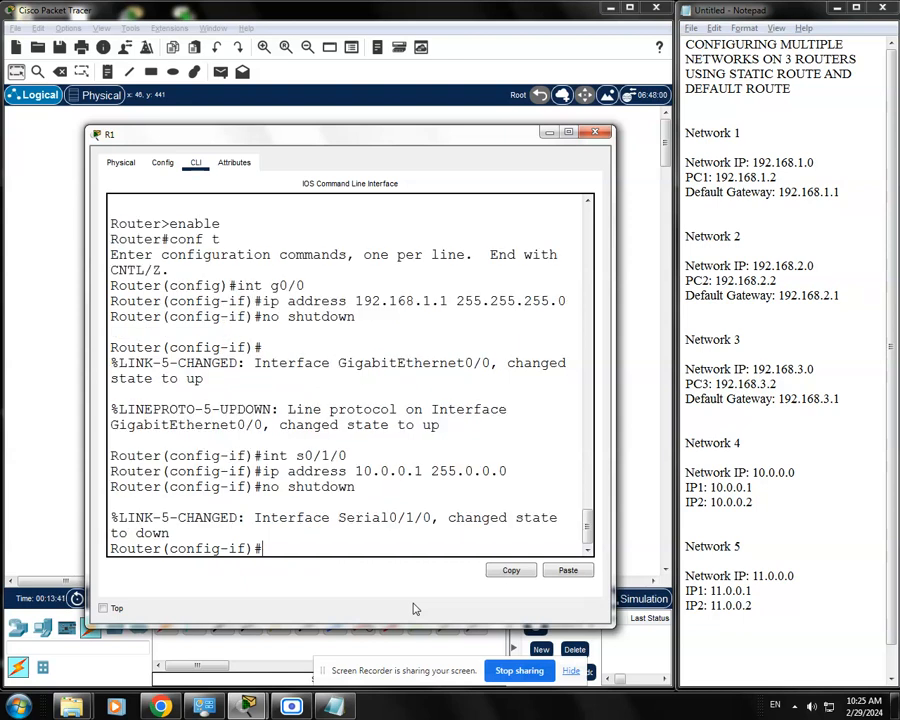
key("Return")
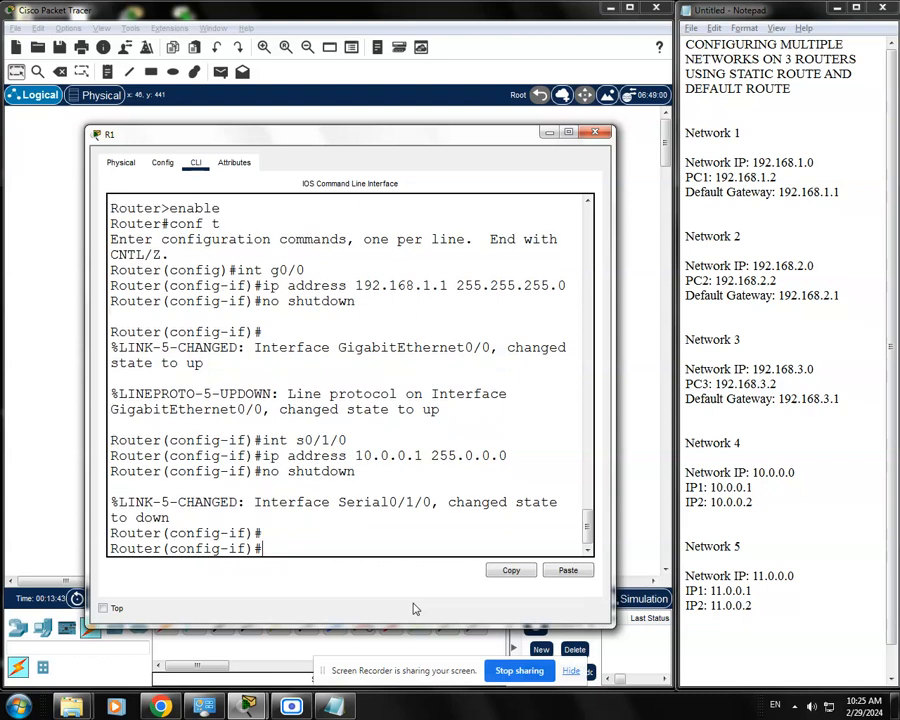
Save R1's running configuration with do wr and close the router's window
type("do wr")
key("Return")
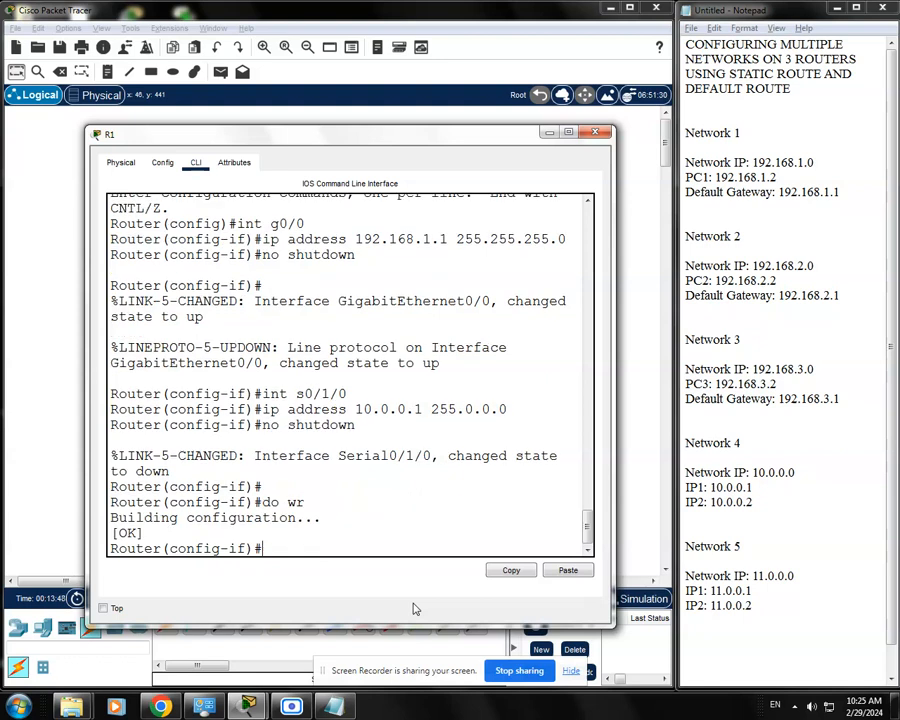
left_click(596, 132)
left_click(226, 382)
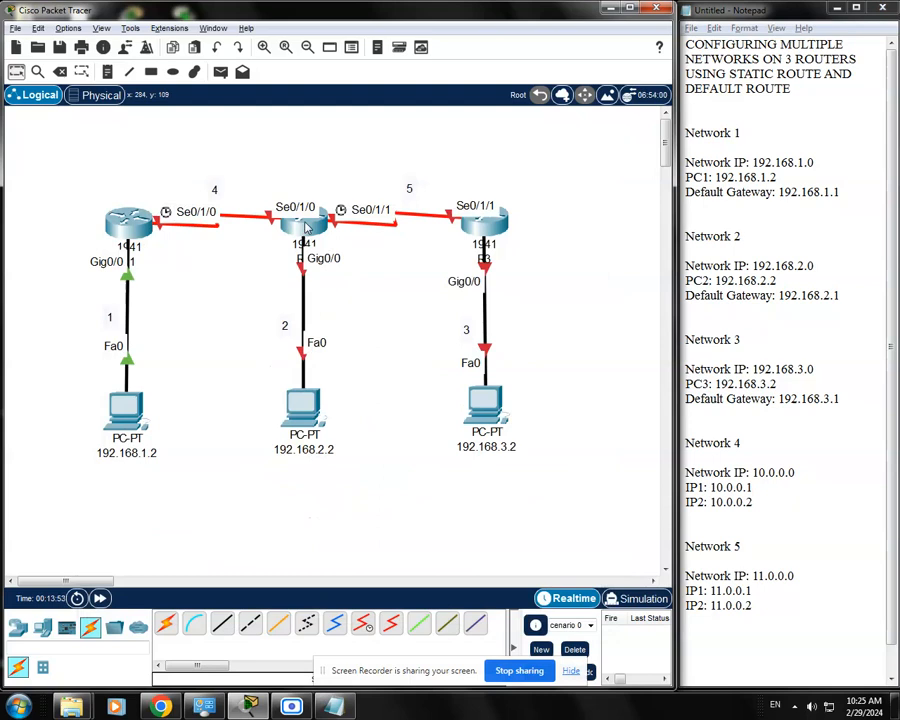
Reopen R1's command line and set the clock rate of its s0/1/0 interface to 64000
mouse_move(307, 228)
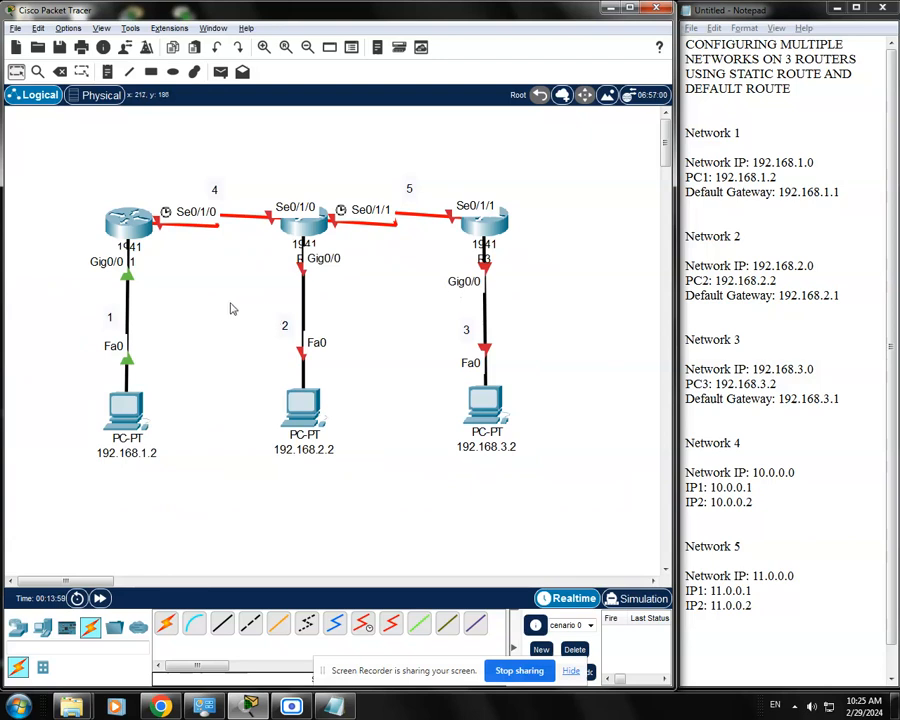
left_click(146, 243)
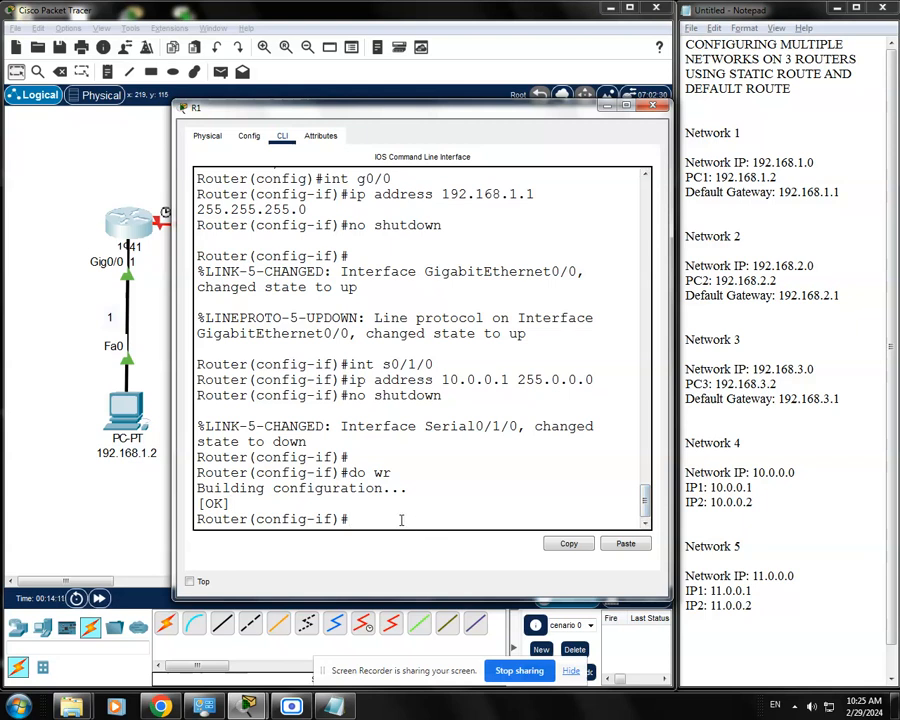
key("Up")
key("Up")
key("Up")
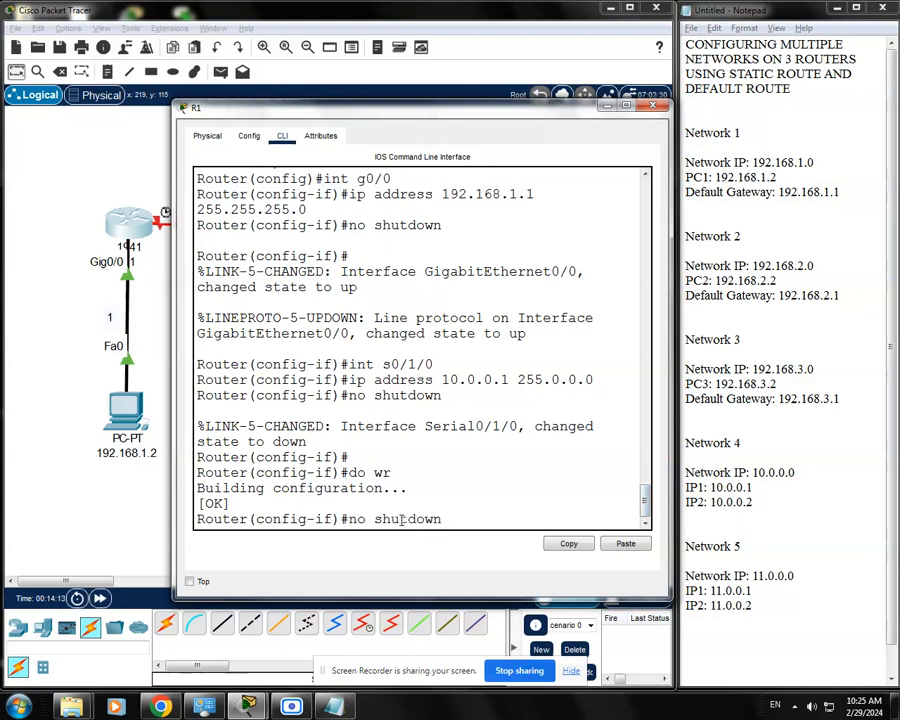
key("Up")
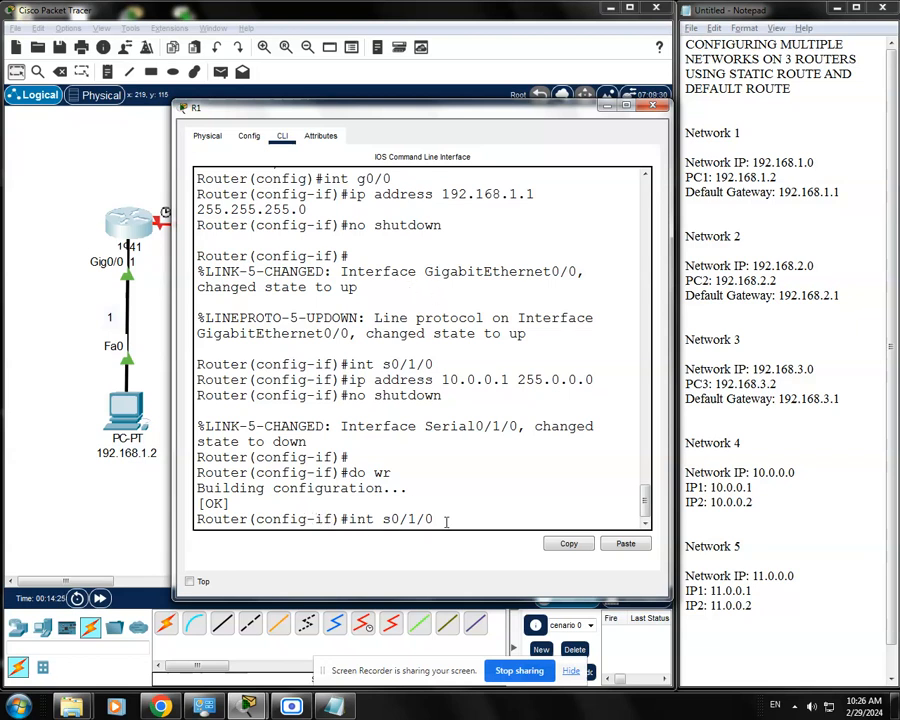
key("Return")
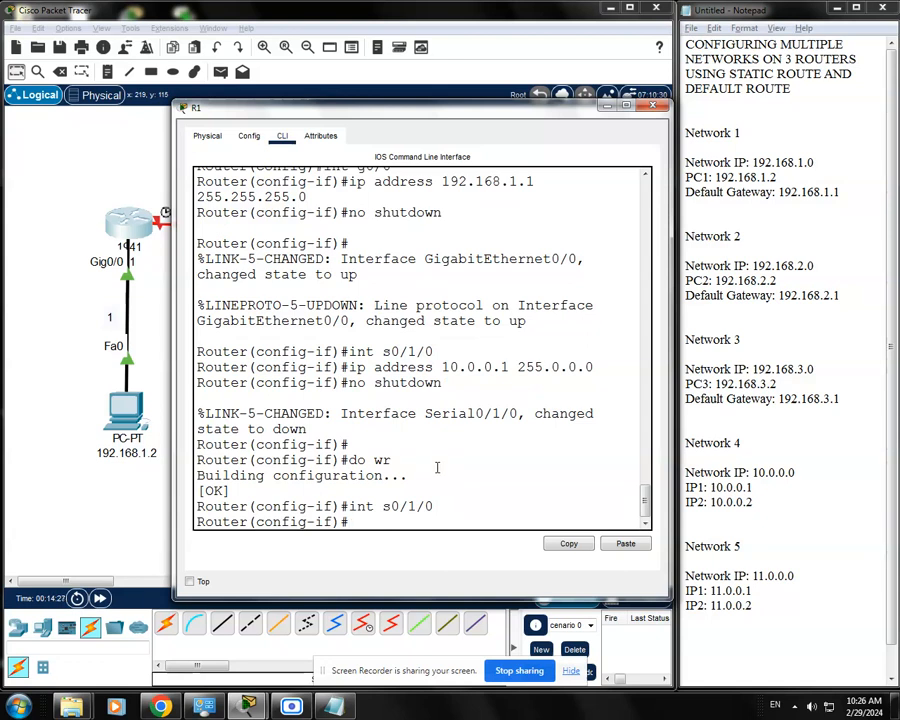
type("clock ra")
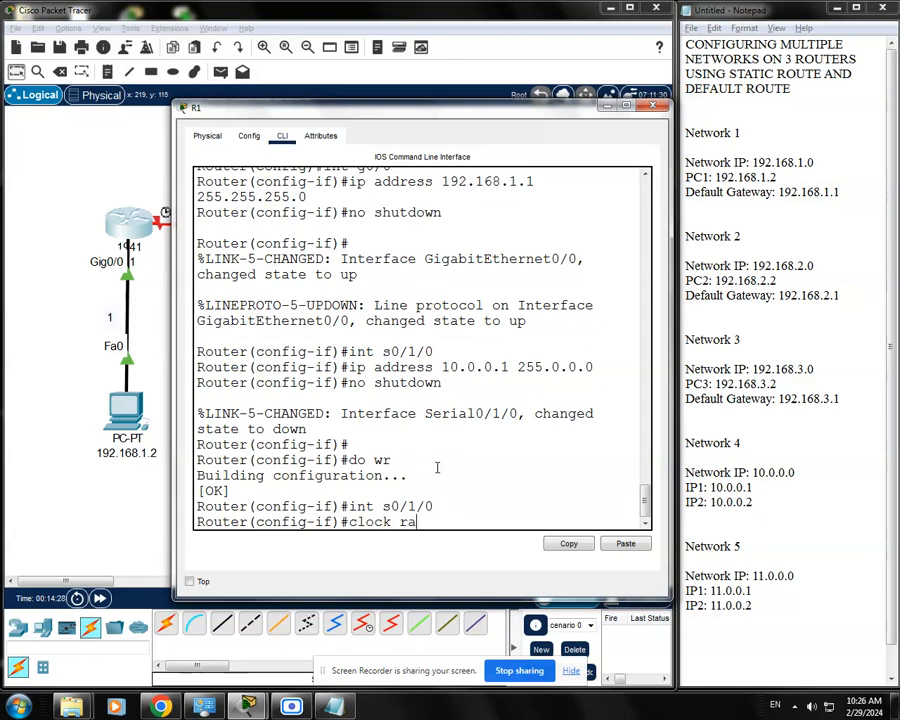
type("te")
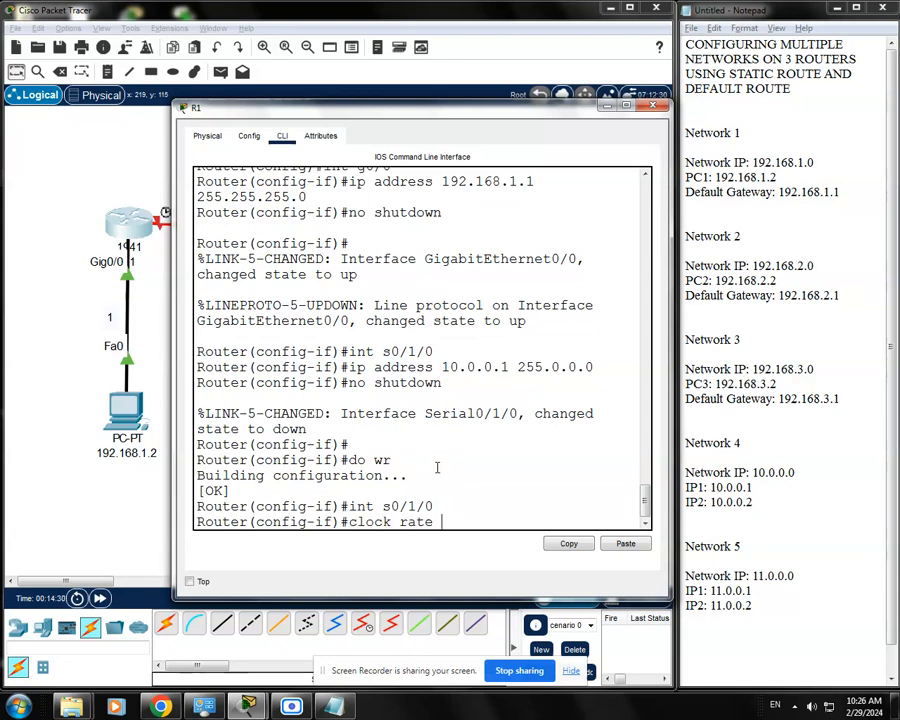
type(" 64000")
key("Return")
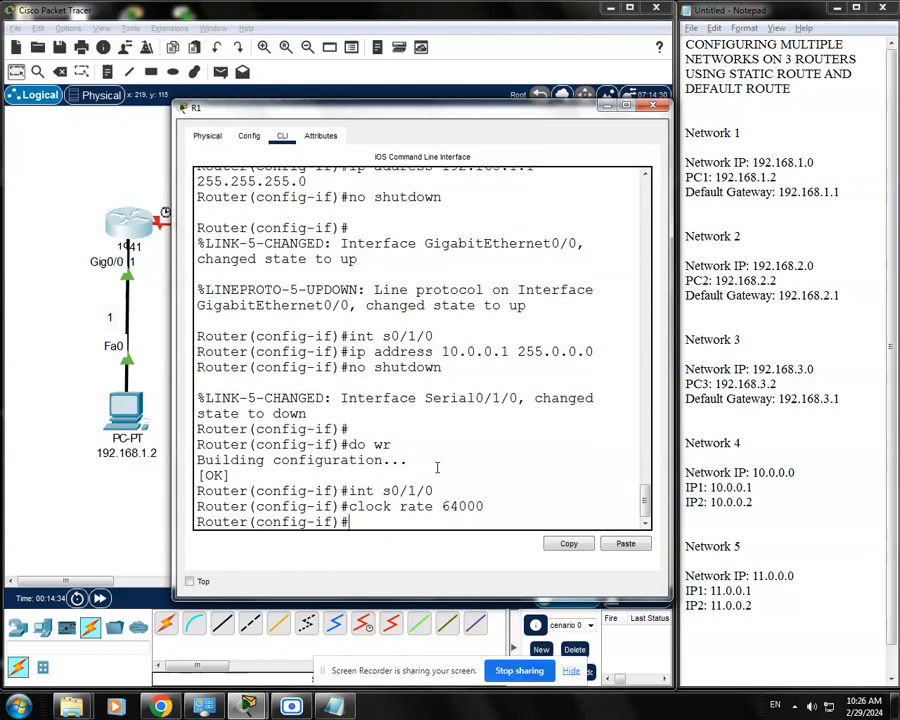
Save R1's configuration again with do wr to keep the clock rate, and close its window
type("do wr")
key("Return")
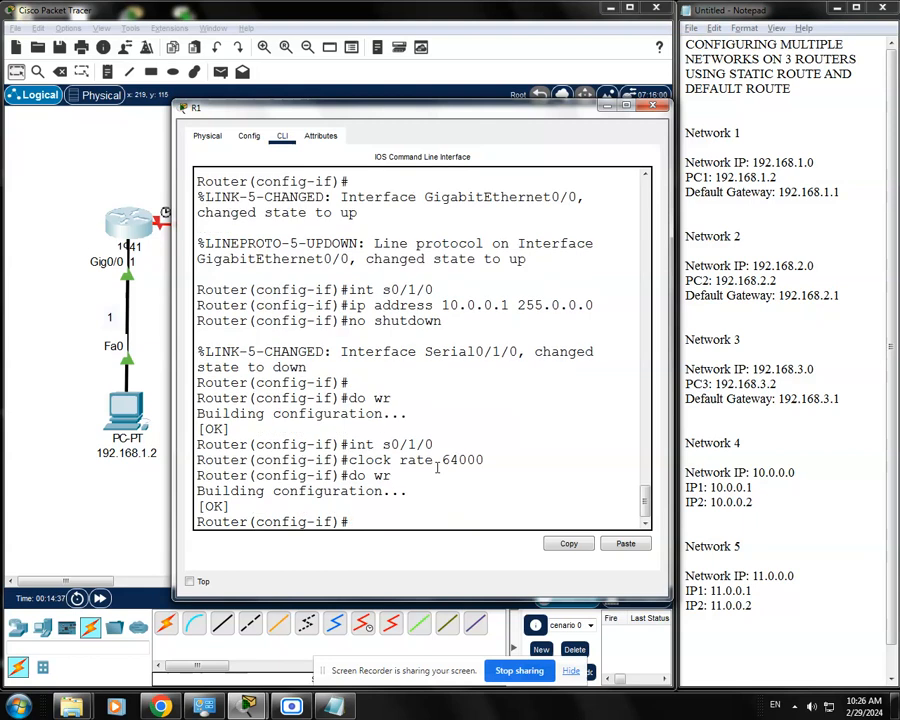
left_click(648, 108)
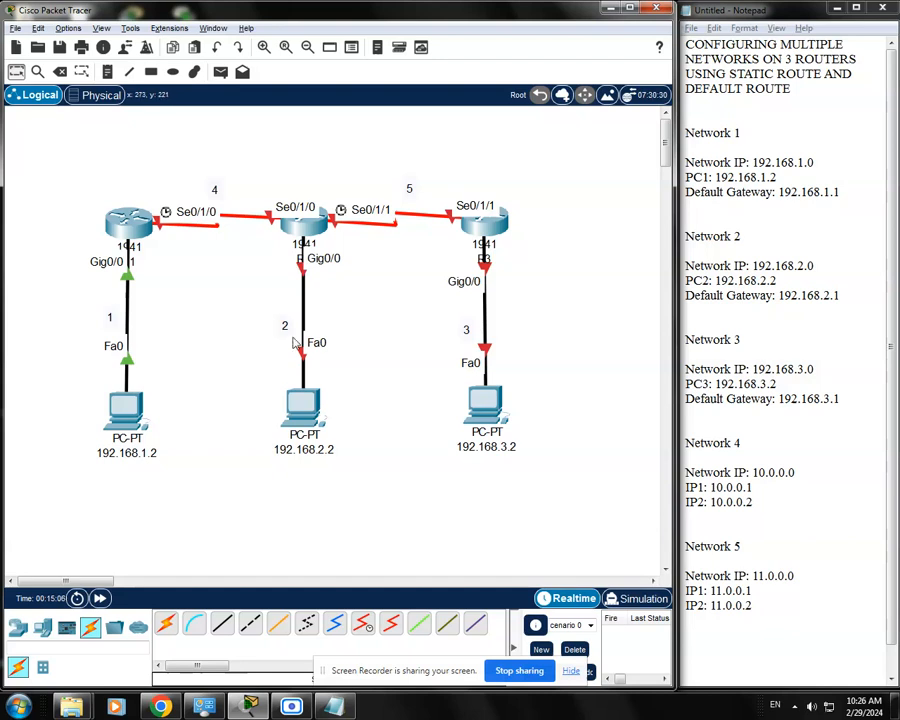
Check the notes for the addresses of Networks 2, 4 and 5, which connect to R2
left_click_drag(857, 295, 660, 236)
left_click(372, 316)
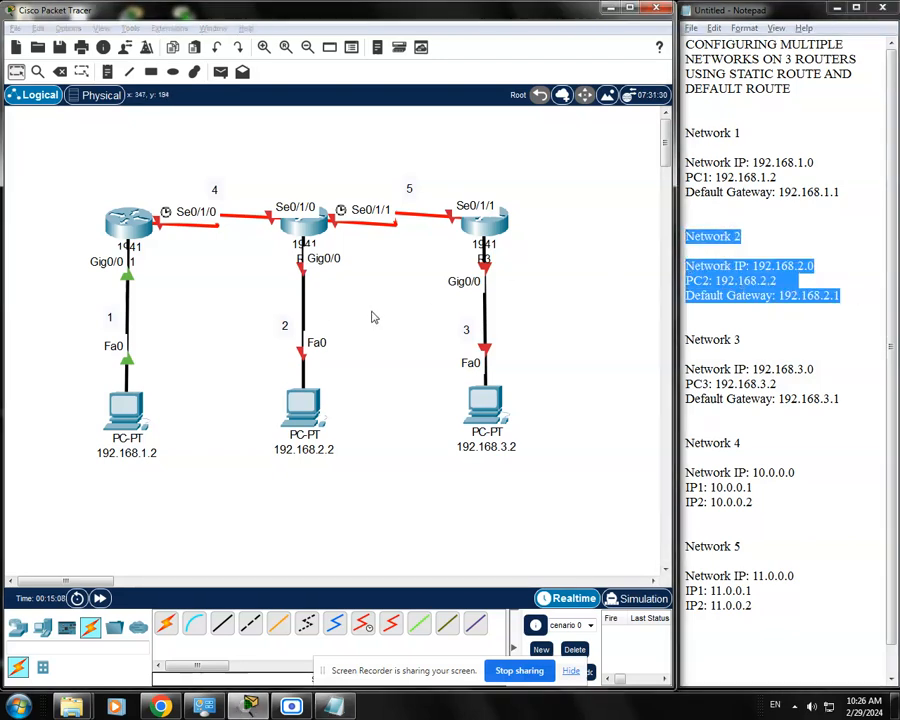
left_click_drag(760, 502, 686, 440)
left_click(376, 335)
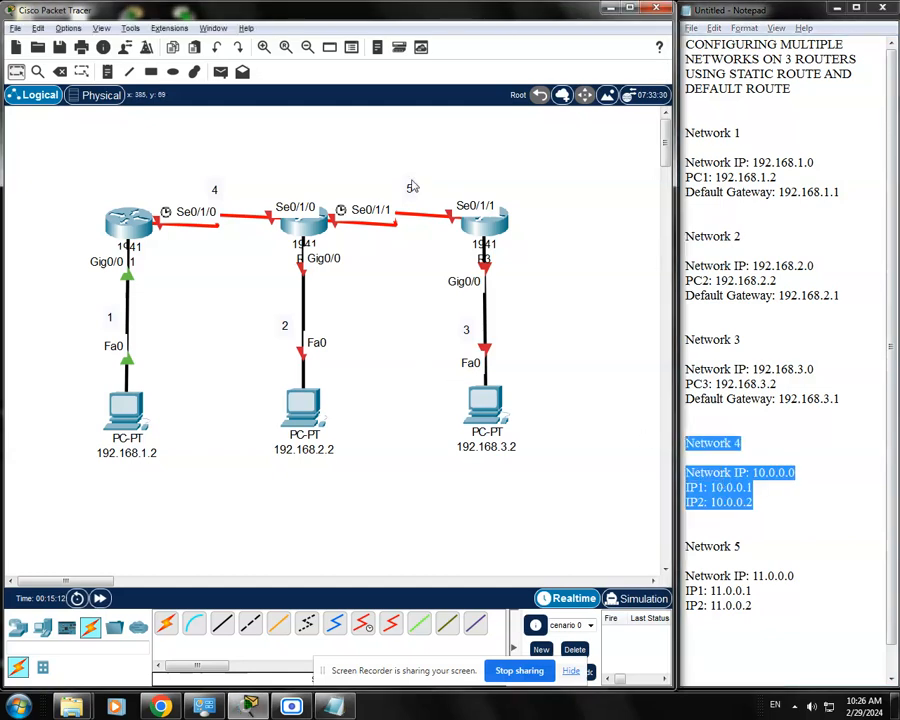
left_click(830, 466)
left_click_drag(784, 600, 686, 546)
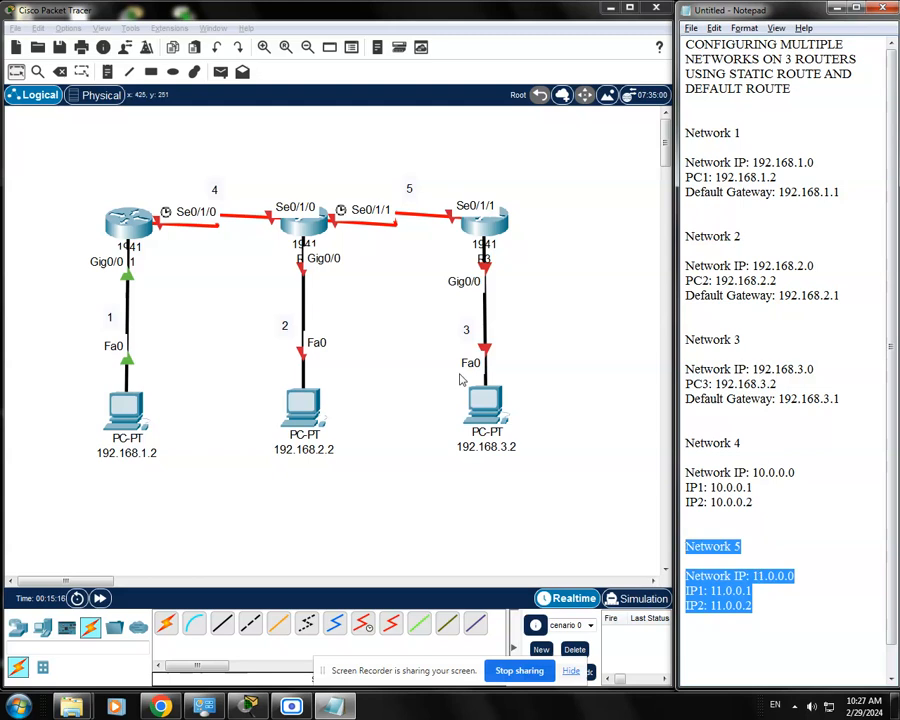
left_click(406, 347)
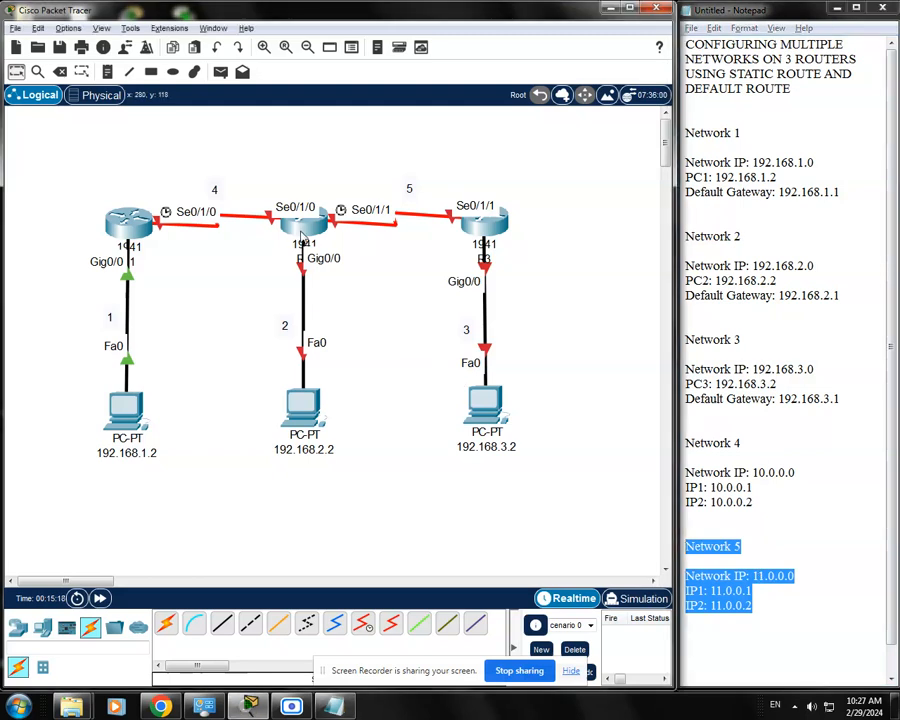
Open R2's command line and enter privileged mode and global configuration mode with enable and conf t
left_click(305, 233)
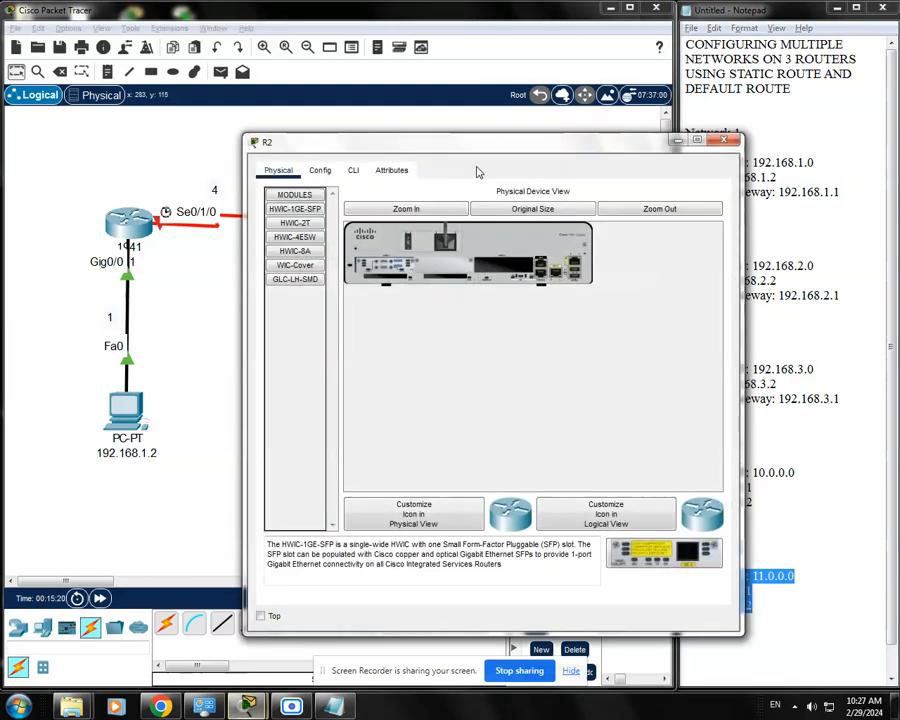
left_click_drag(486, 146, 422, 101)
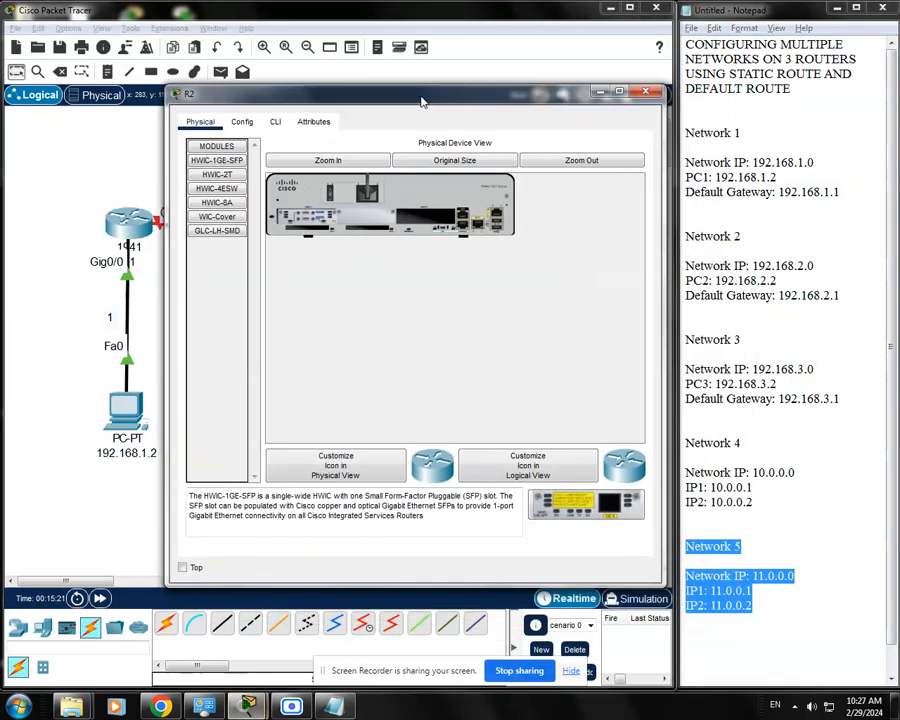
left_click(275, 121)
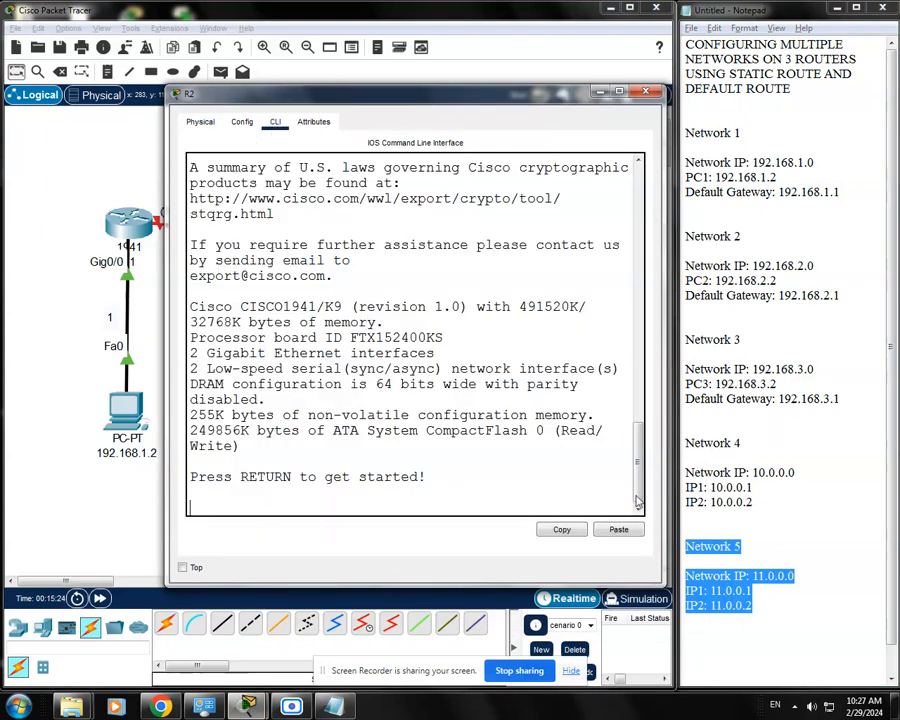
key("Return")
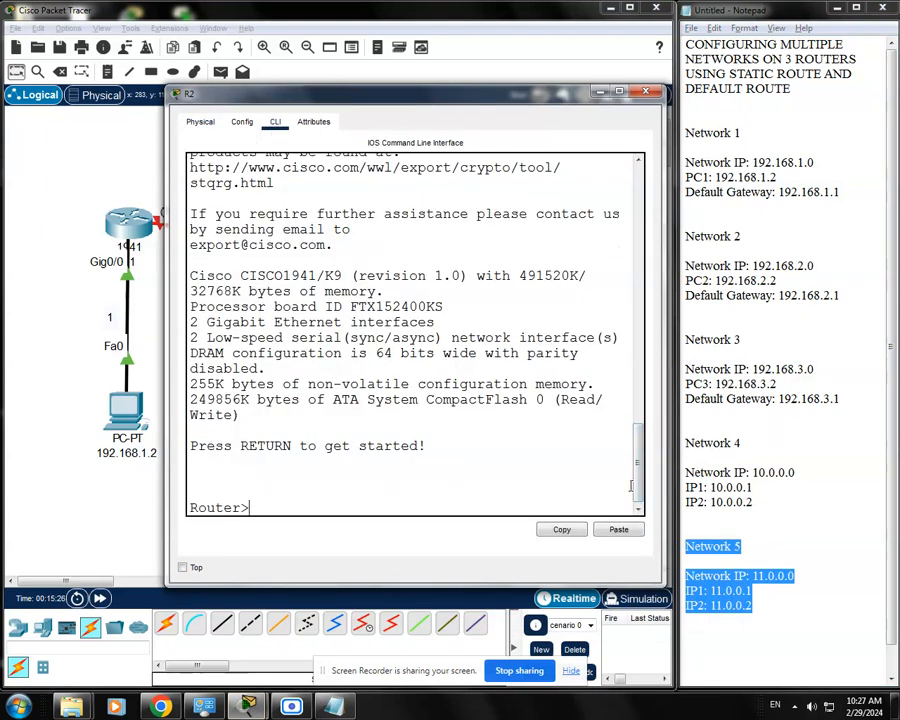
type("enable")
key("Return")
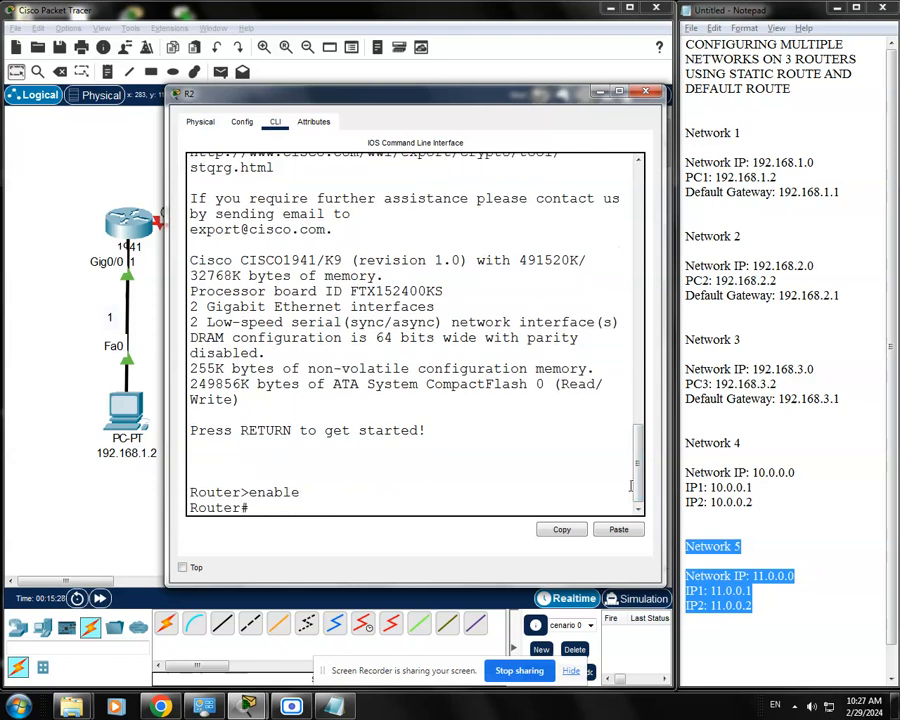
type("conf t")
key("Return")
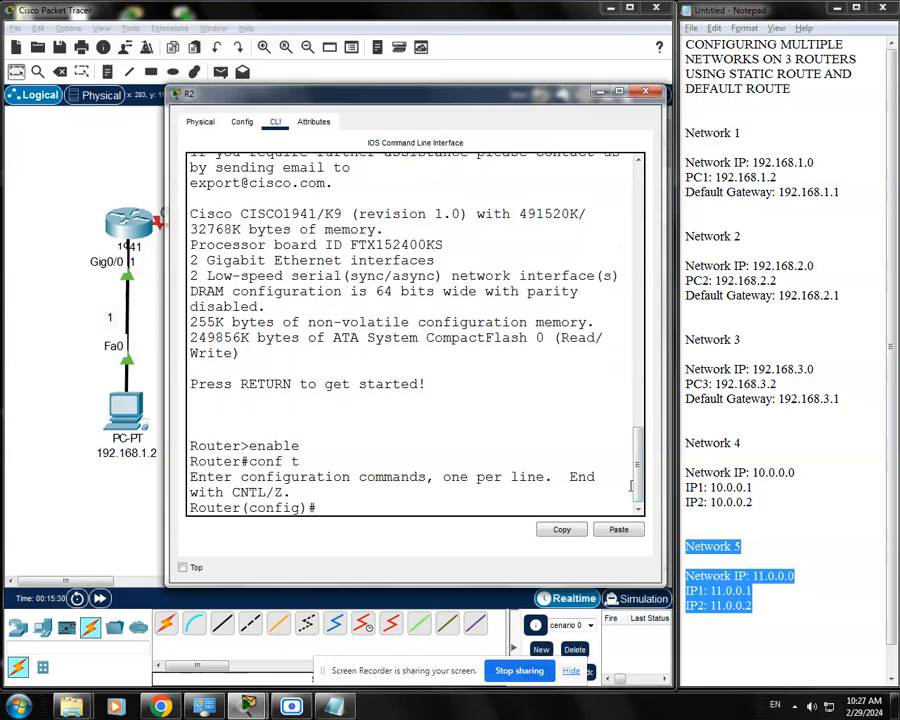
Check R2's interface labels in the topology, enter interface configuration for s0/1/0, and uncover the Network 4 link
left_click_drag(525, 103, 526, 419)
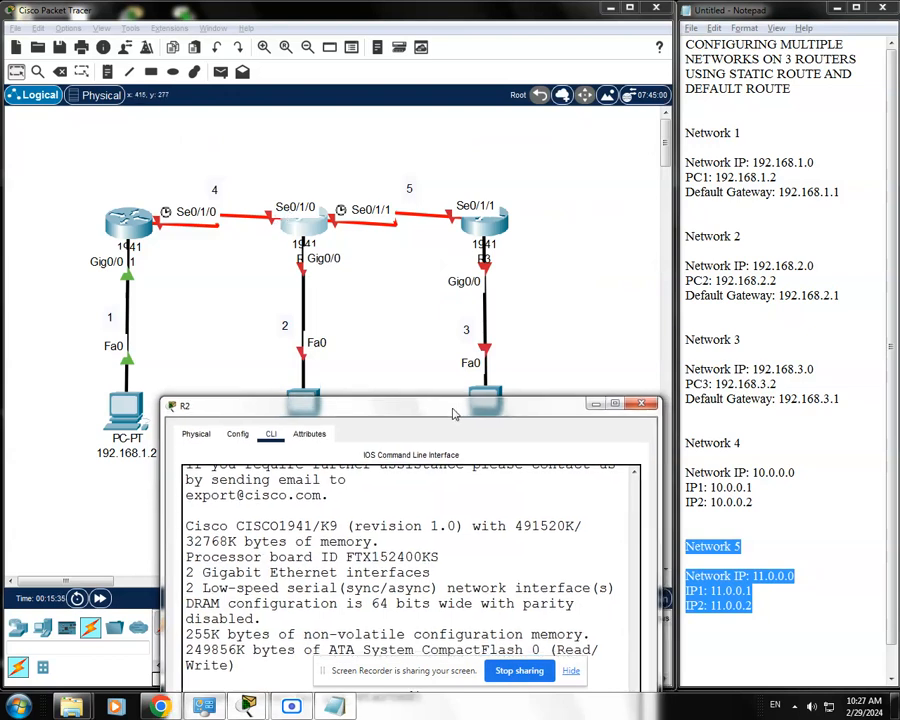
left_click_drag(456, 410, 408, 144)
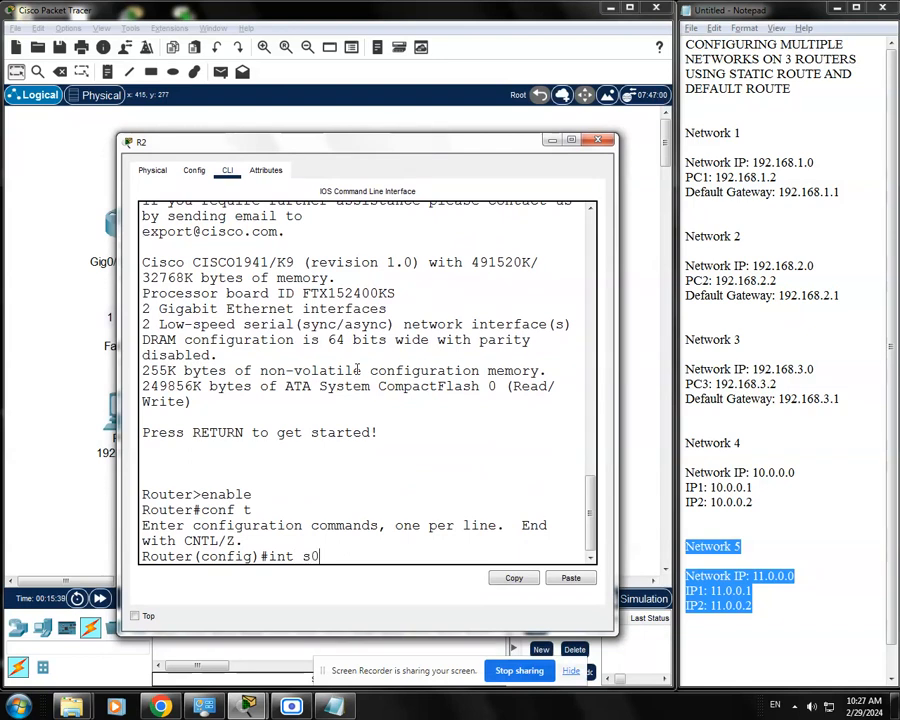
type("/1/0")
key("Return")
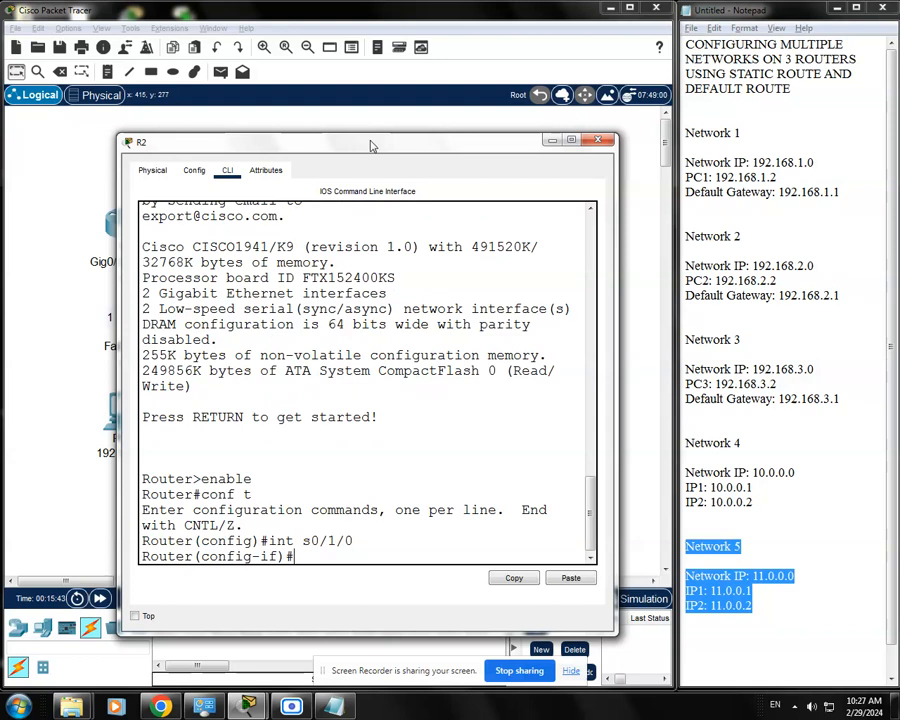
left_click_drag(300, 142, 291, 365)
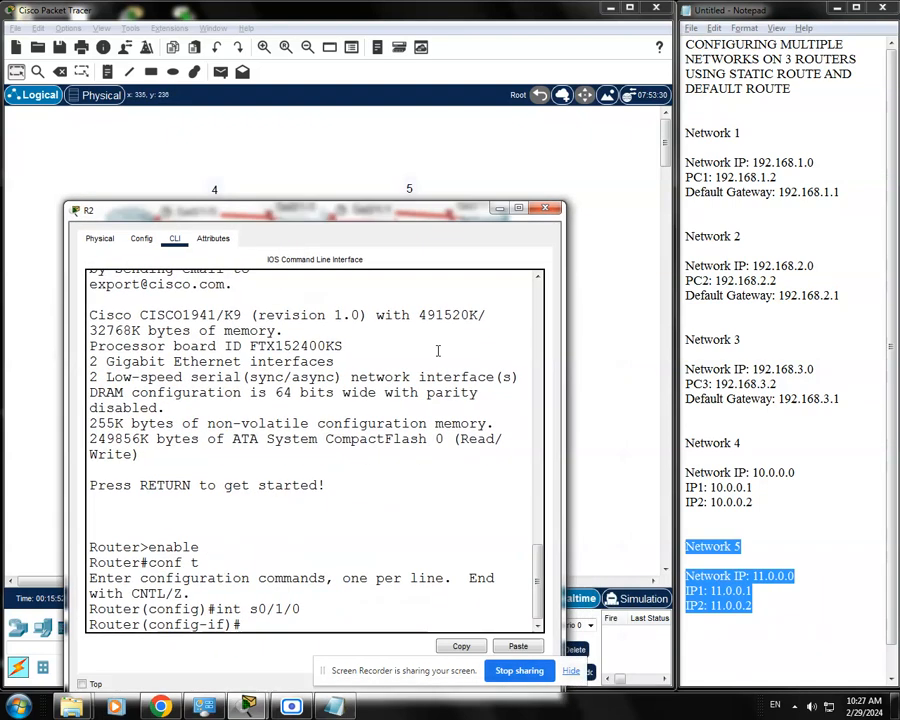
Check the notes for Network 4's second IP address, which belongs on R2's s0/1/0 interface
left_click(742, 464)
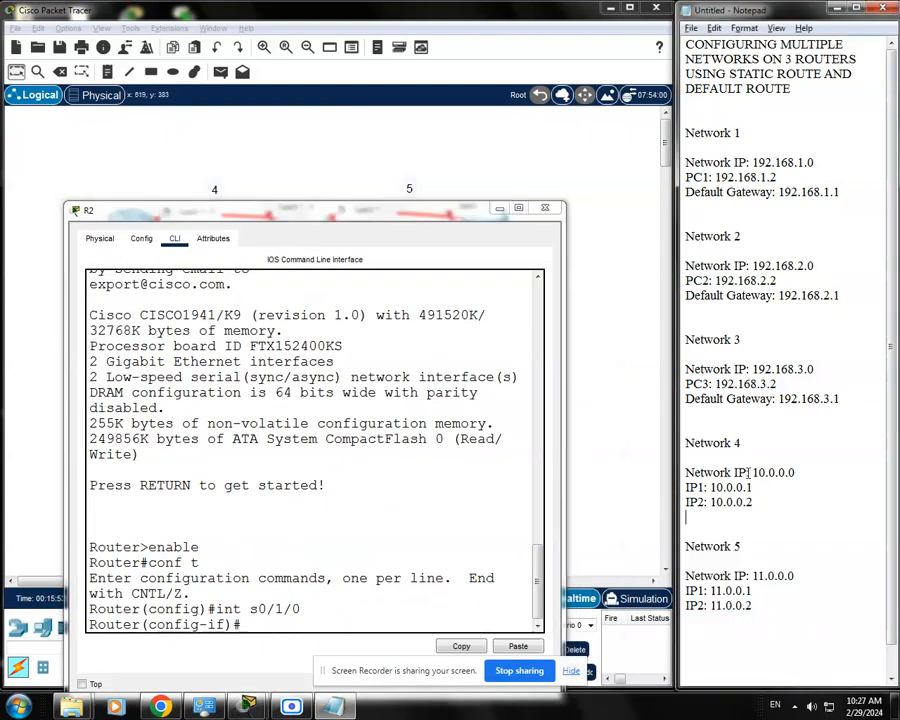
left_click_drag(759, 508, 672, 434)
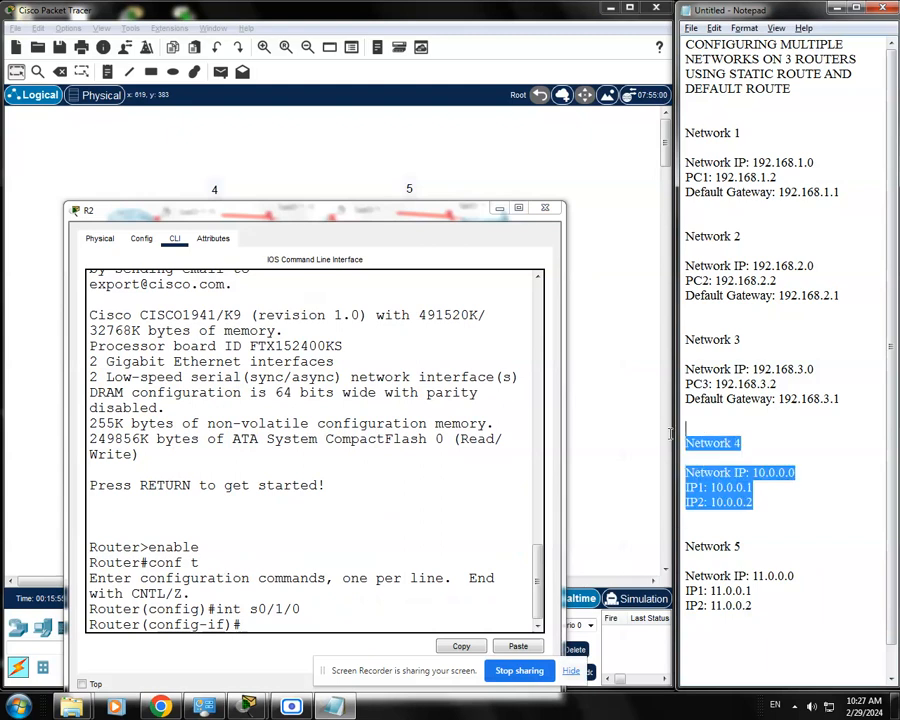
left_click(778, 501)
left_click_drag(758, 503, 686, 504)
left_click(687, 508)
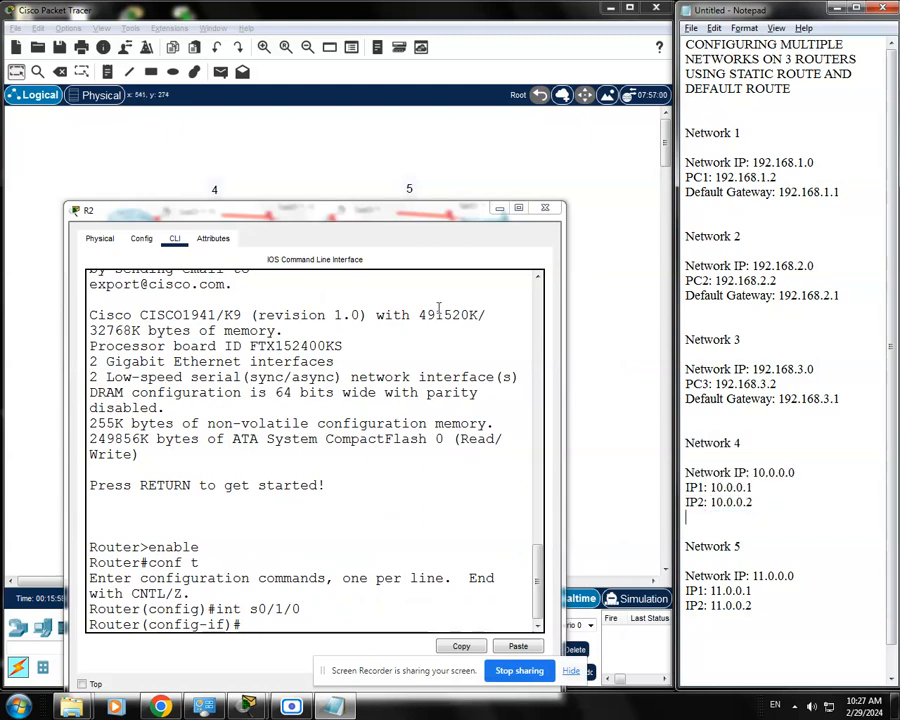
Assign IP address 10.0.0.2 with subnet mask 255.0.0.0 to R2's s0/1/0 interface
left_click_drag(402, 213, 430, 145)
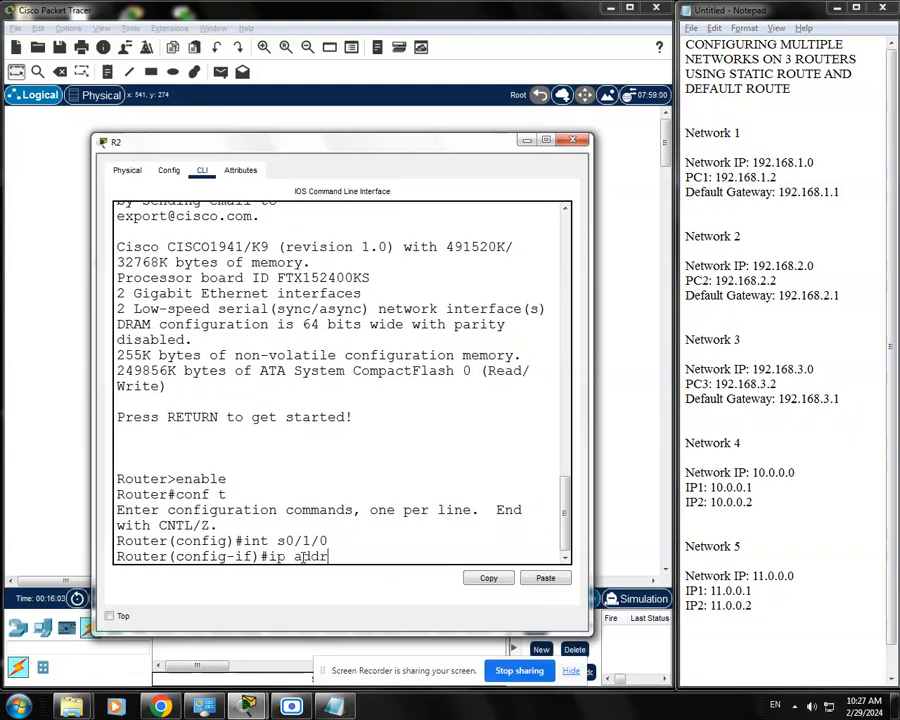
type("ess 10.0.0.2 255.0.0.0.0")
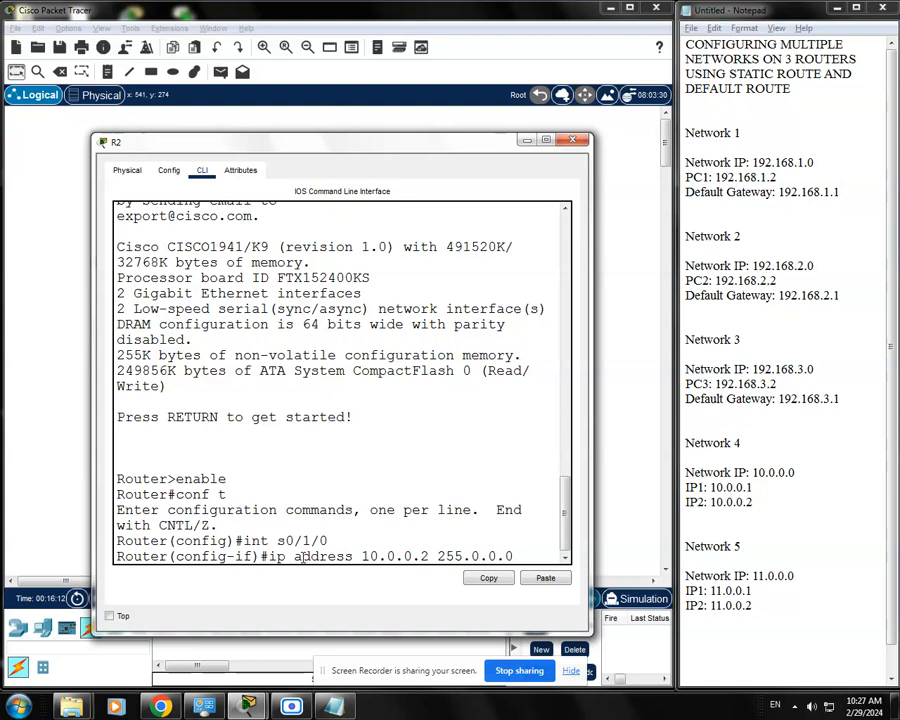
key("Return")
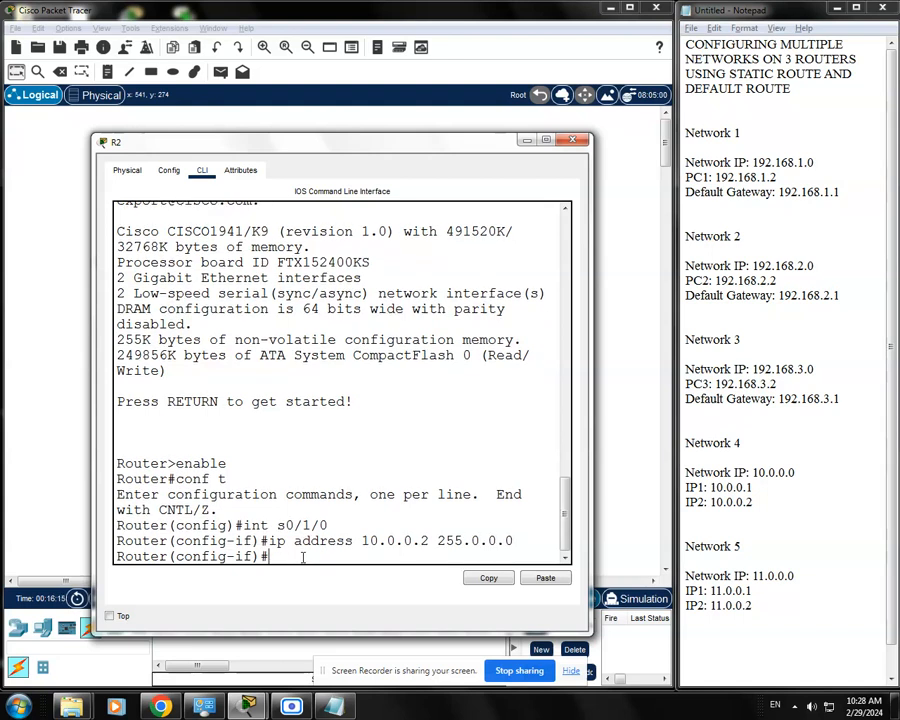
Enable R2's s0/1/0 interface with no shutdown and return to a clean prompt
type("no shud")
key("Tab")
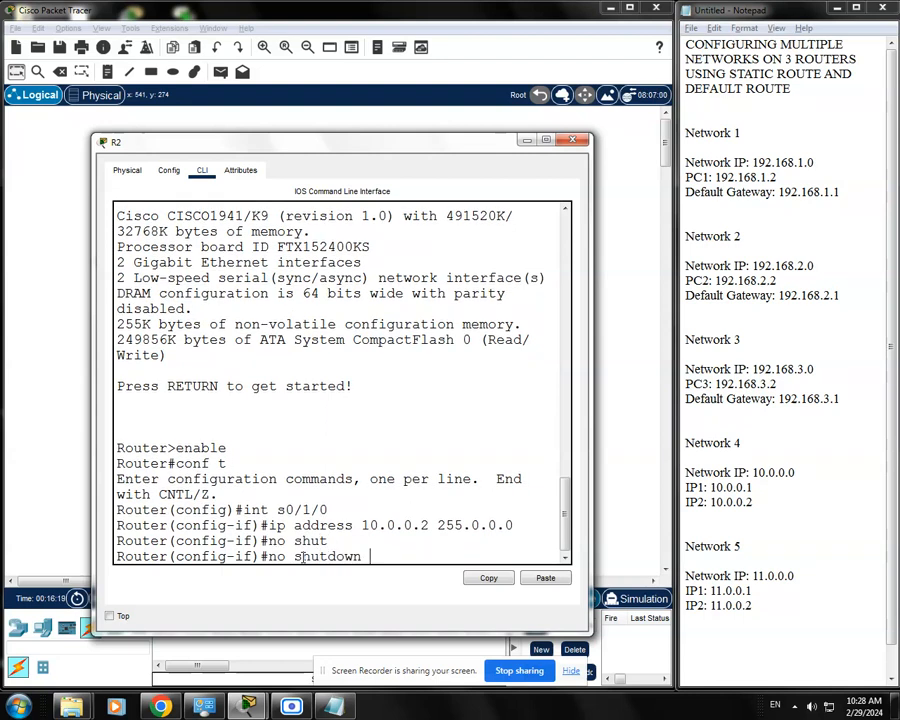
key("Return")
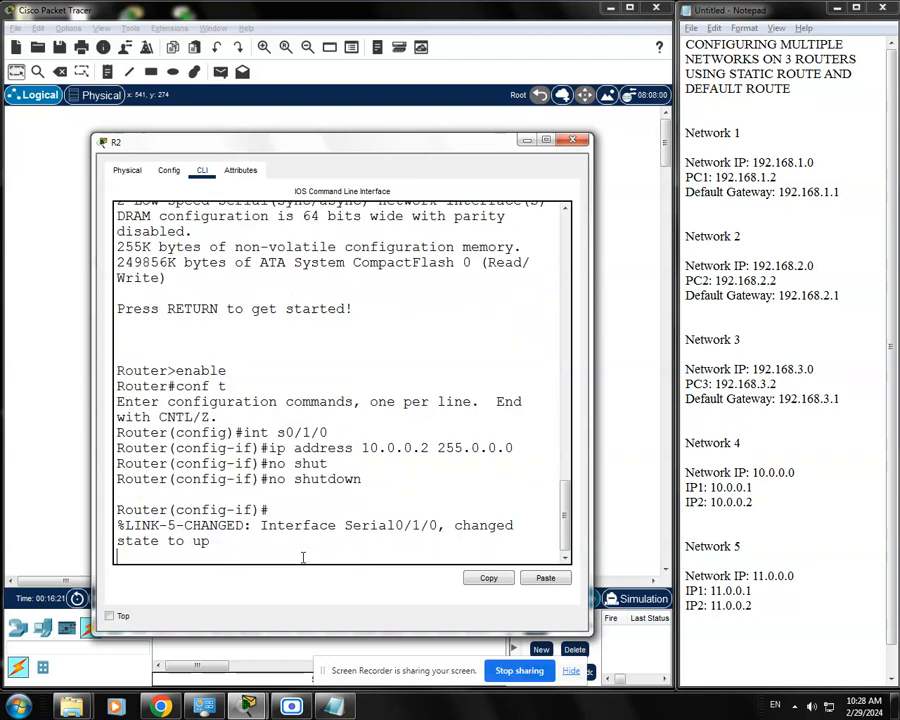
key("Return")
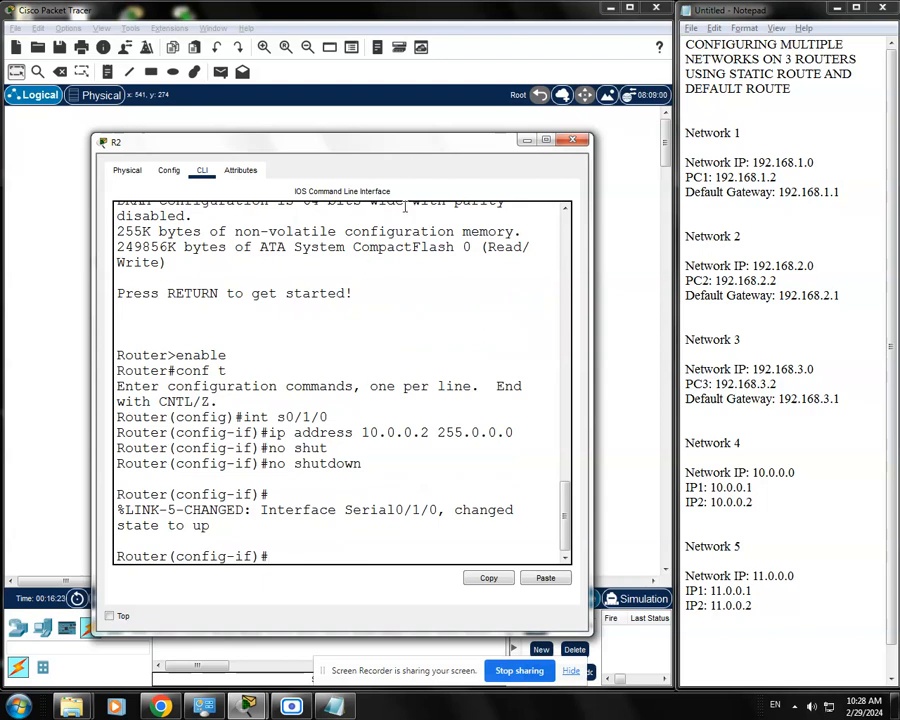
Examine the Network 2 link and R2's port label in the topology, and check Network 2's default gateway in the notes
left_click_drag(419, 150, 409, 366)
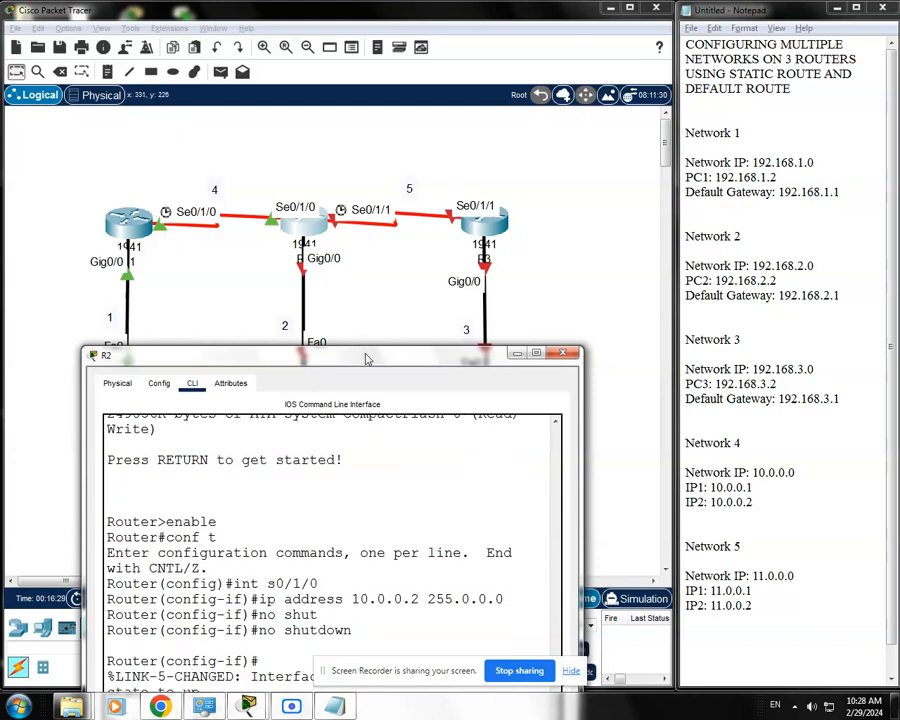
left_click_drag(365, 355, 370, 460)
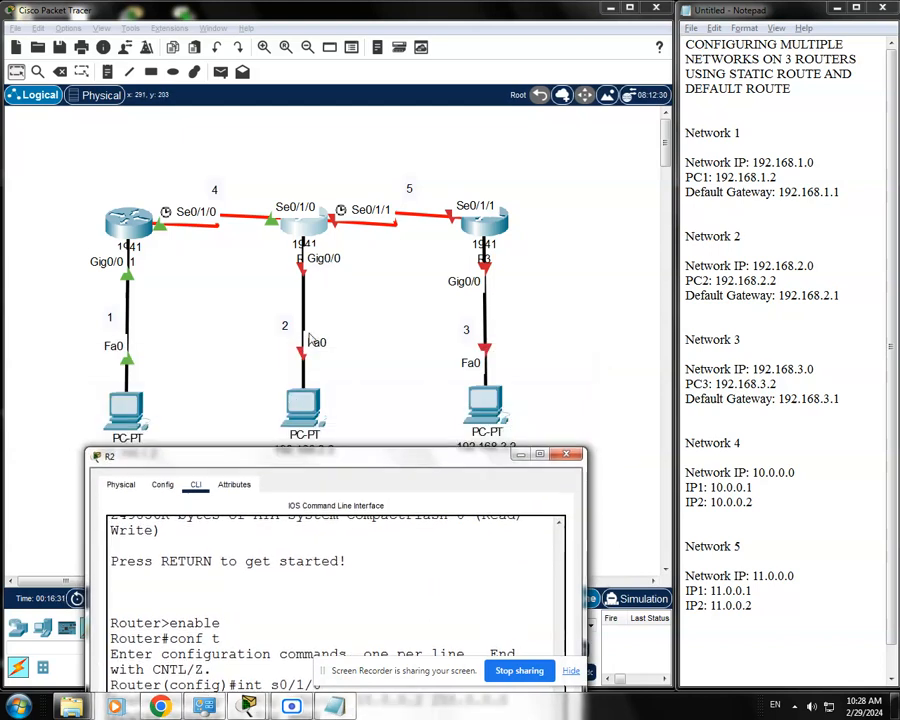
left_click_drag(400, 465, 385, 411)
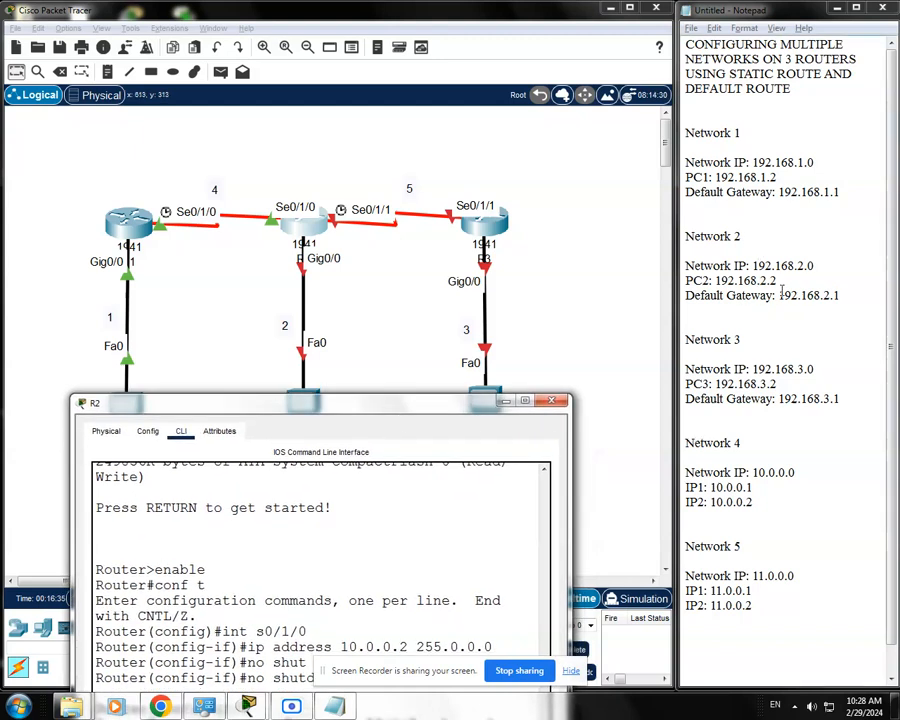
left_click_drag(847, 295, 683, 234)
left_click(745, 336)
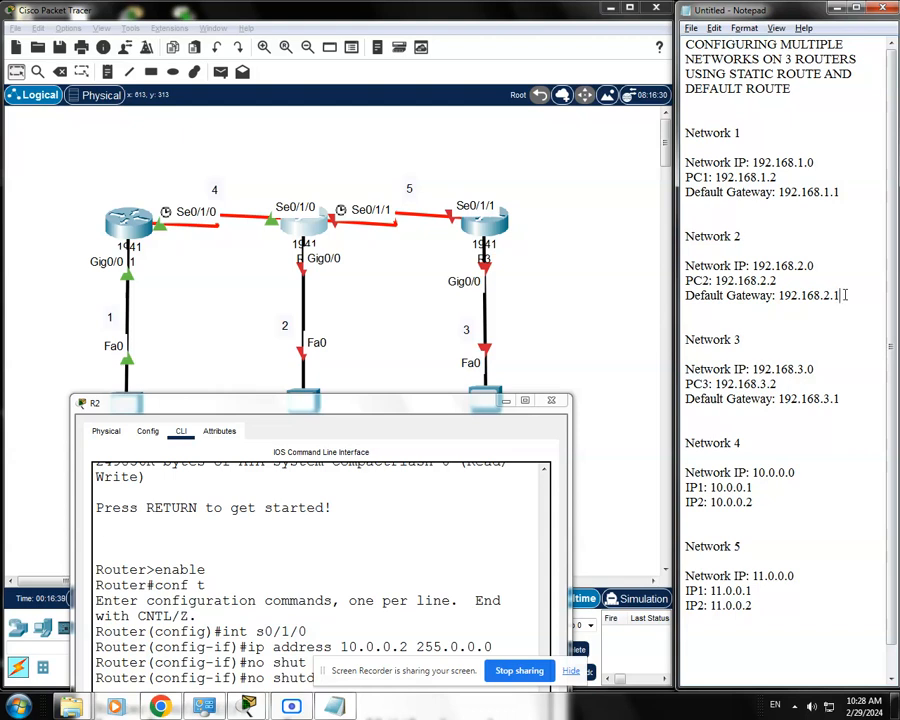
left_click_drag(845, 295, 676, 297)
left_click(789, 295)
left_click_drag(779, 295, 848, 299)
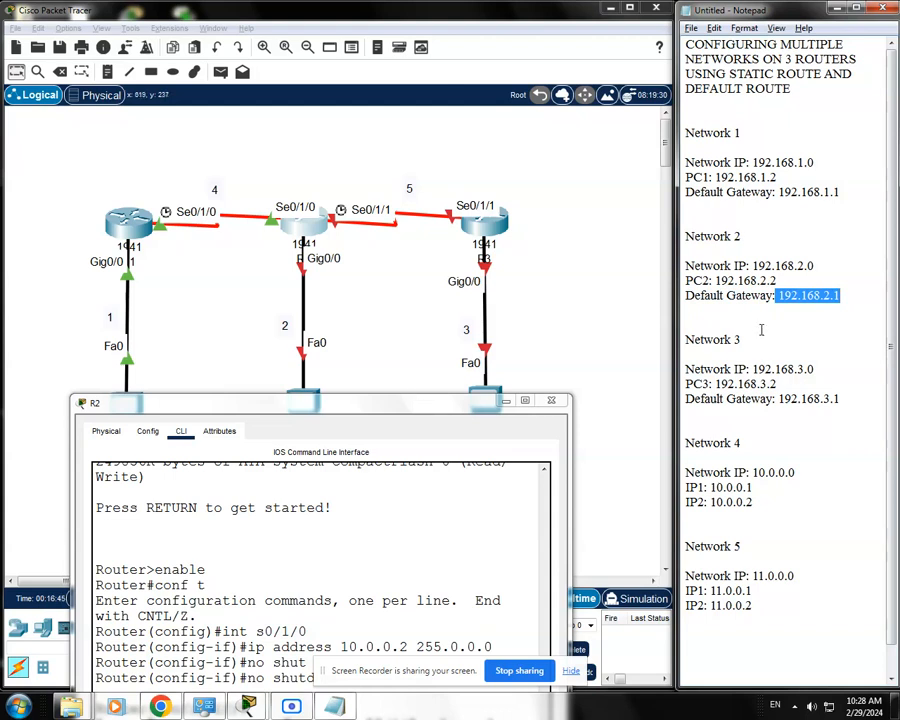
left_click(803, 296)
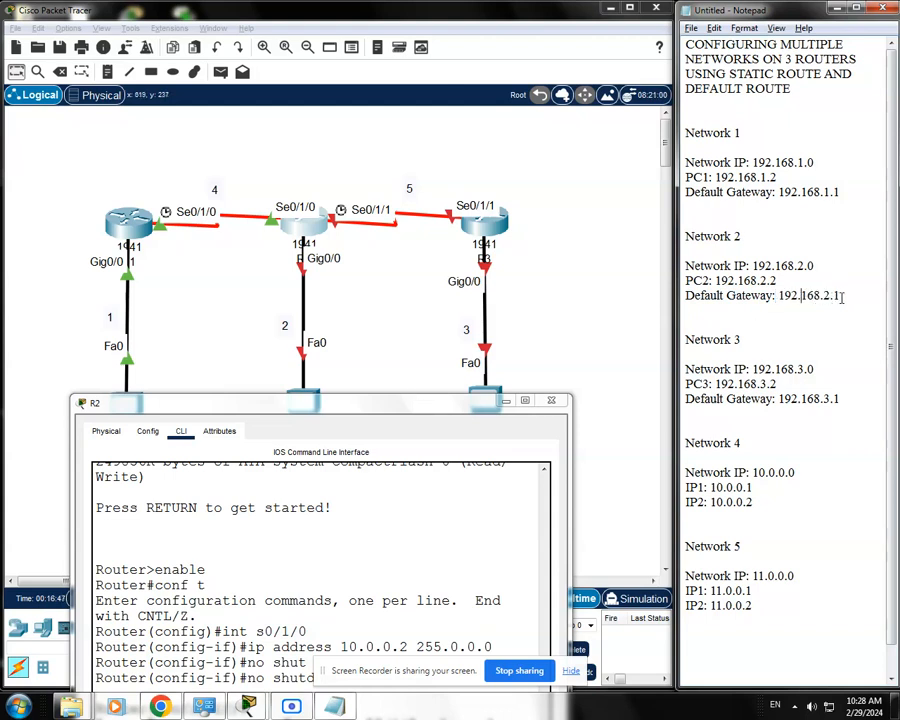
left_click(320, 267)
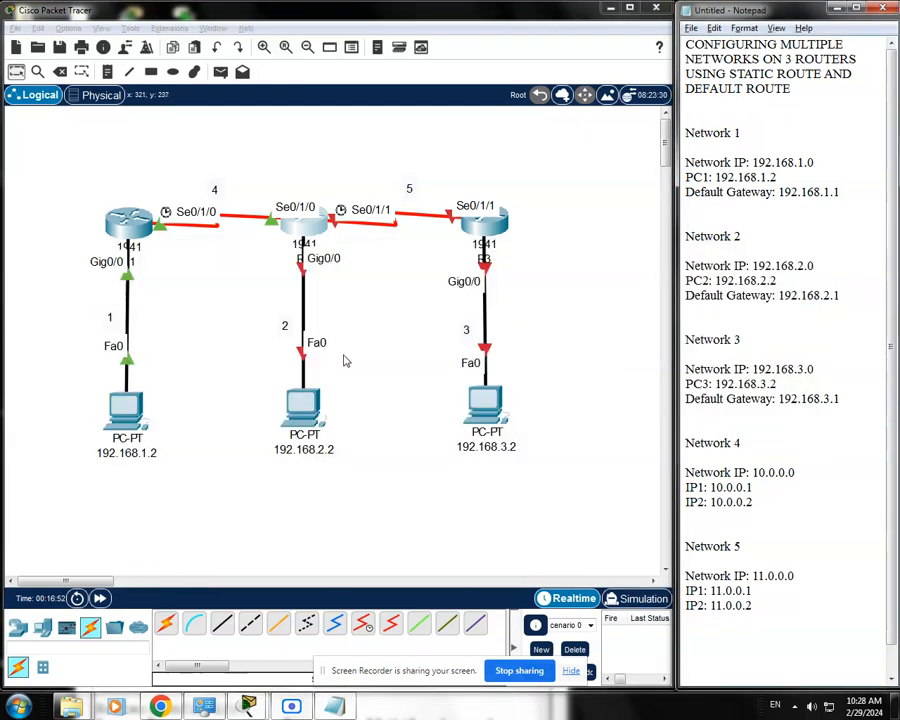
Return to R2's command line and enter interface configuration for g0/0
left_click(312, 229)
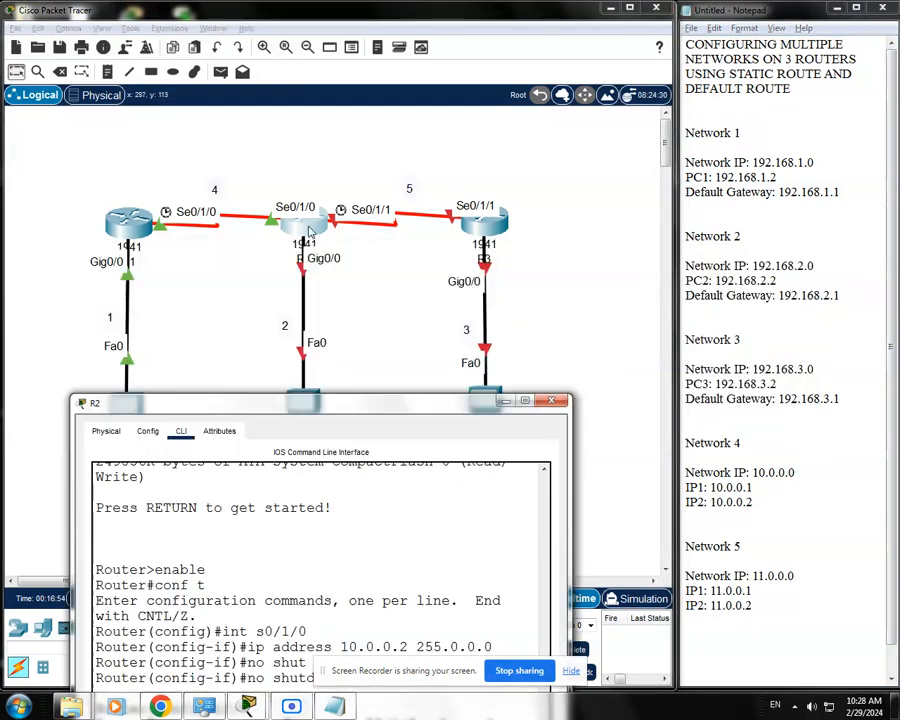
left_click_drag(362, 402, 380, 164)
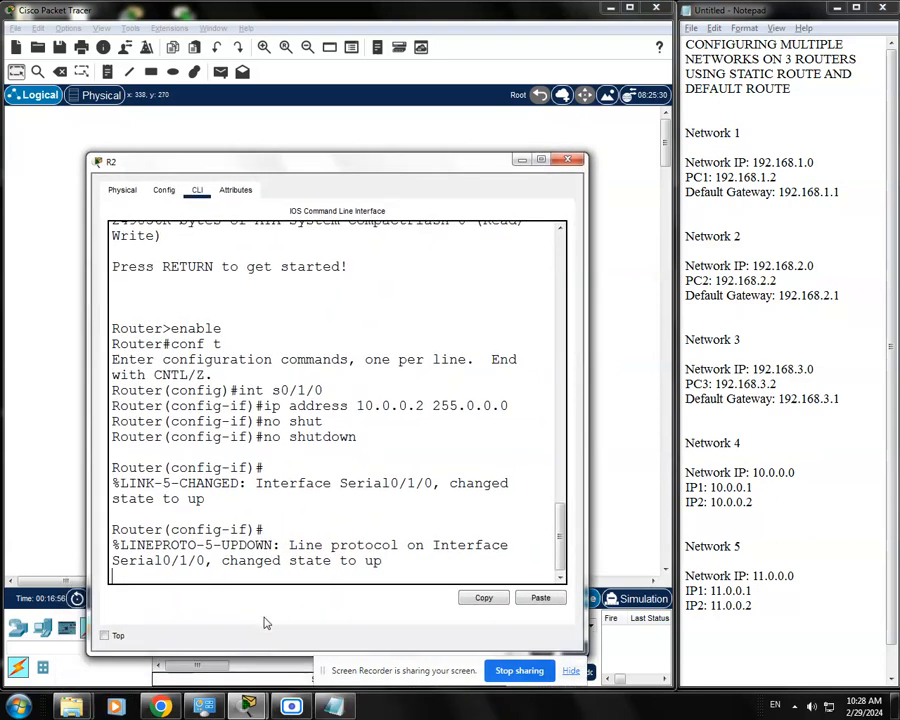
key("Return")
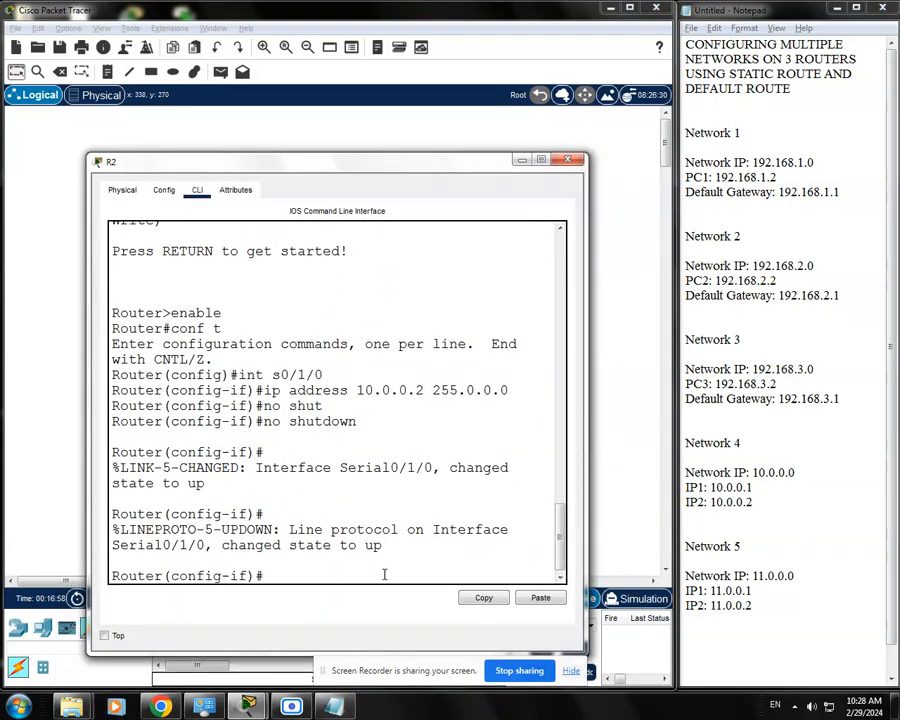
left_click_drag(377, 164, 386, 161)
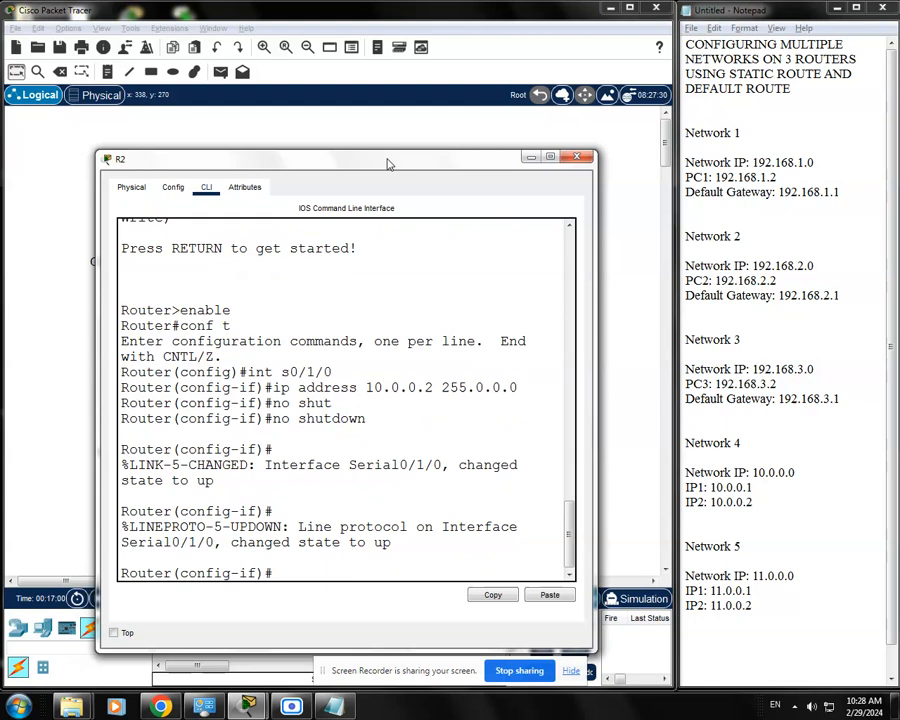
type("int g0/0")
key("Return")
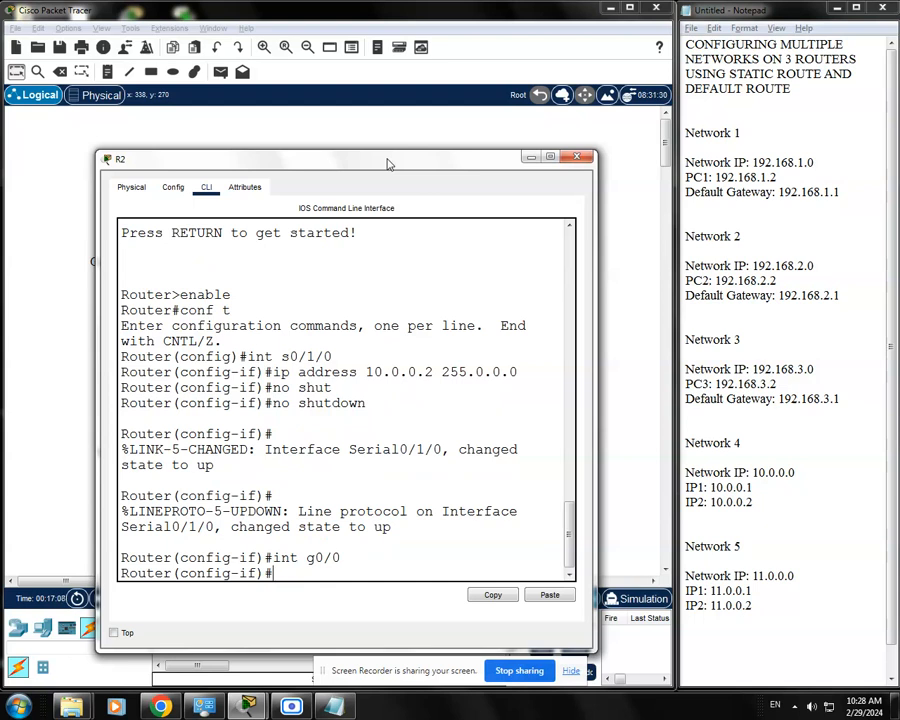
Assign Network 2's default gateway 192.168.2.1 with subnet mask 255.255.255.0 to R2's g0/0 interface, checking the address against the notes
left_click_drag(389, 163, 392, 144)
type("ip")
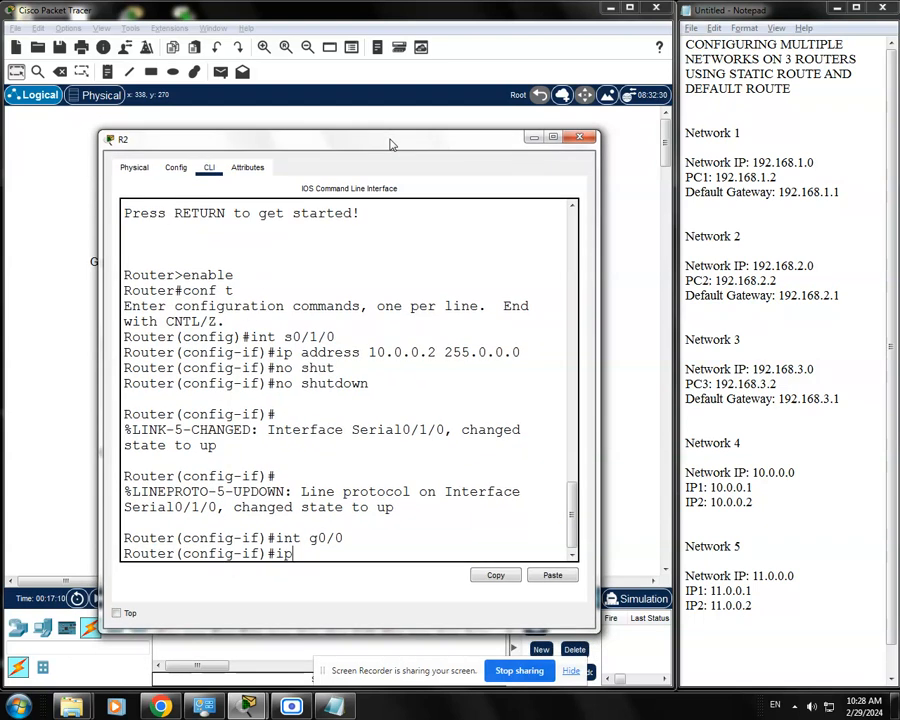
type(" address 192.168.2.1")
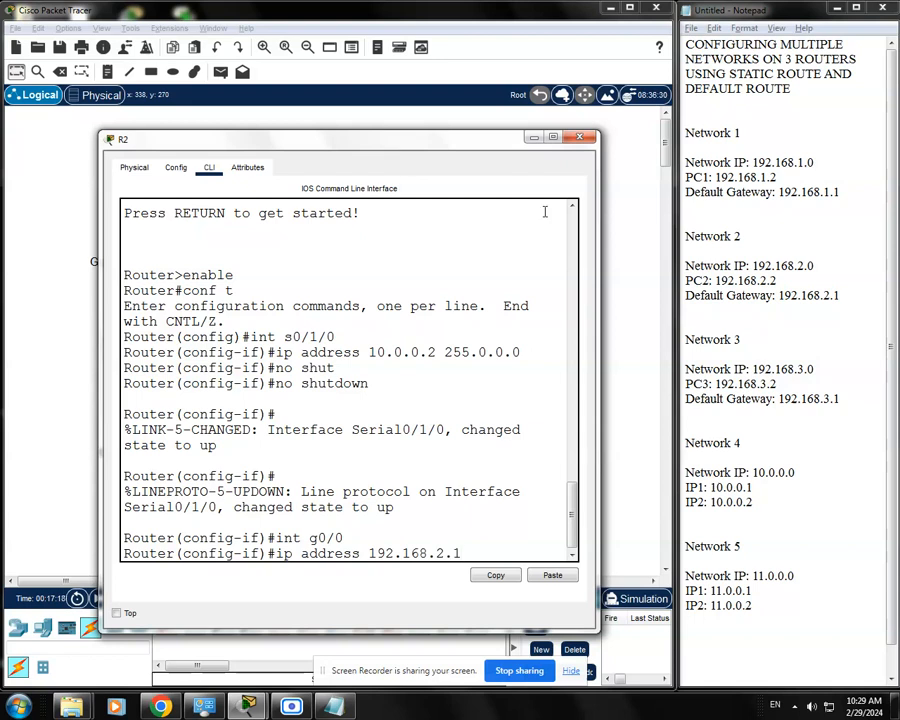
left_click_drag(846, 295, 686, 295)
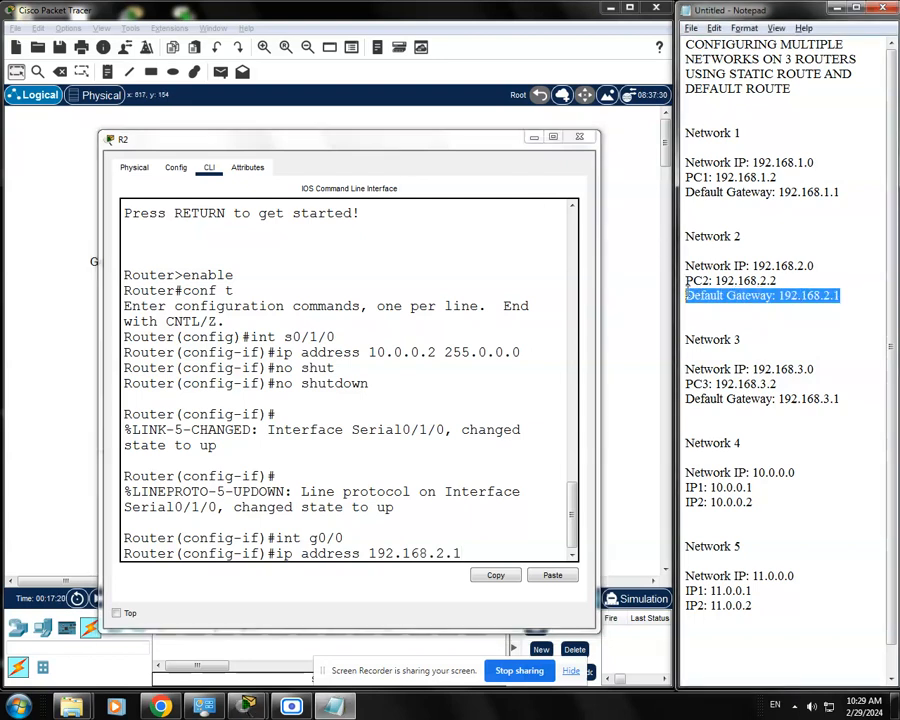
left_click(708, 297)
left_click_drag(852, 297, 728, 297)
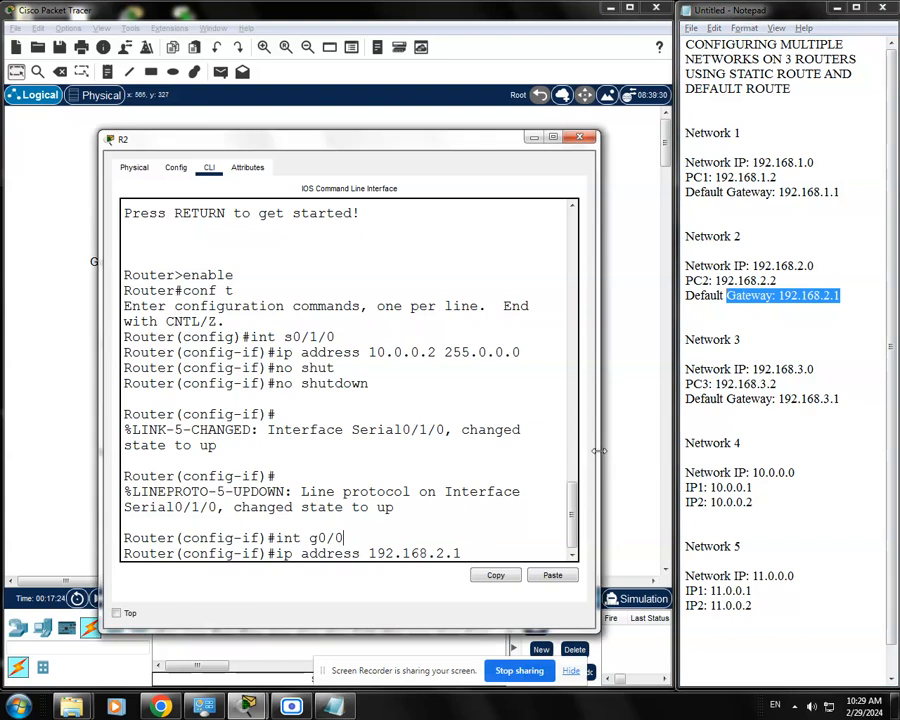
left_click_drag(598, 455, 652, 455)
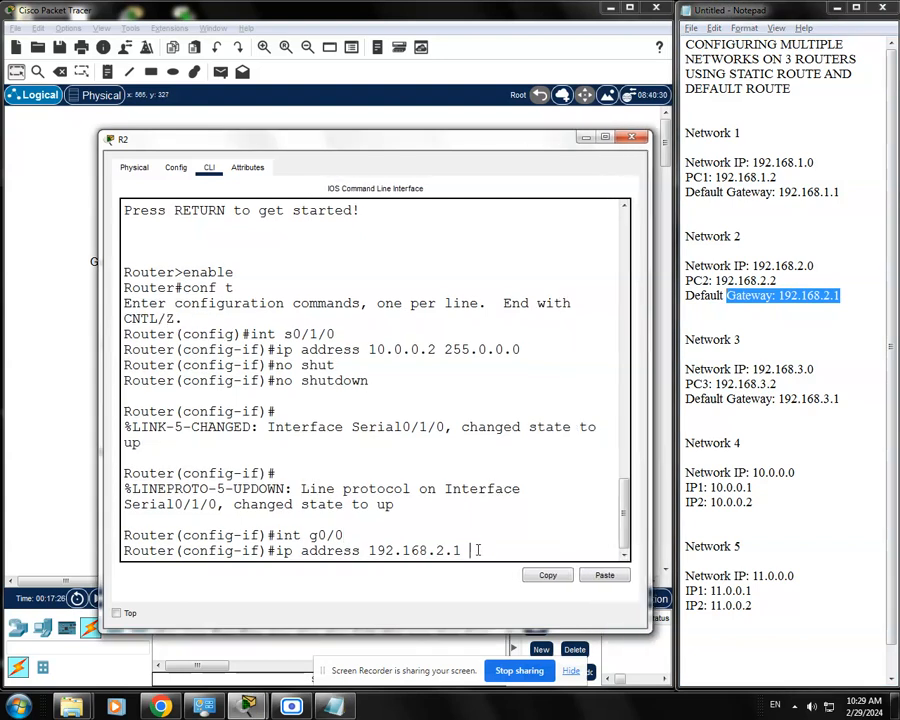
type("255.255.2")
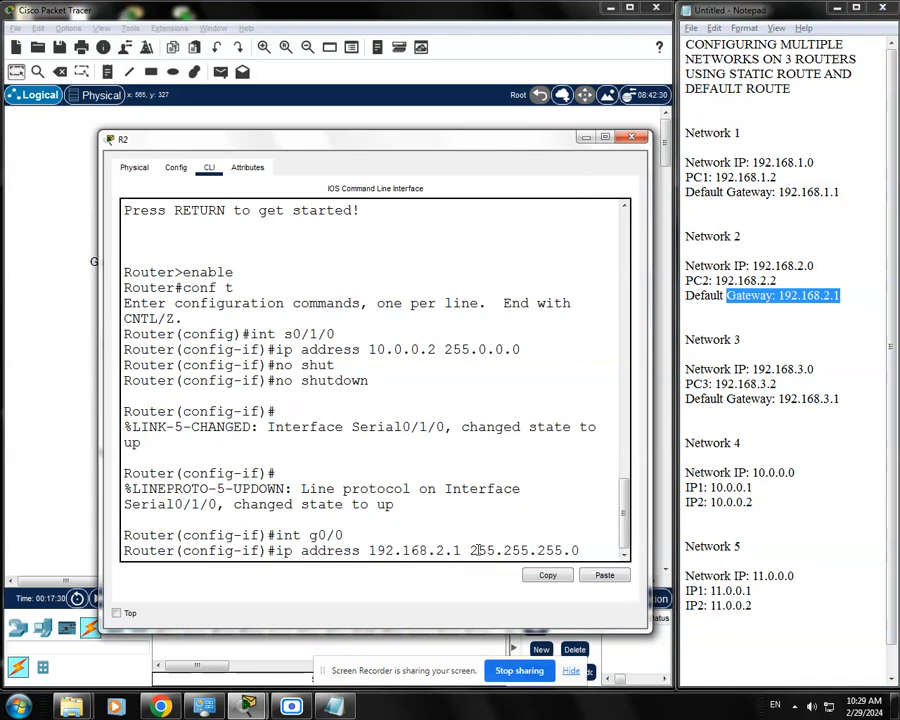
type("55.0")
key("Return")
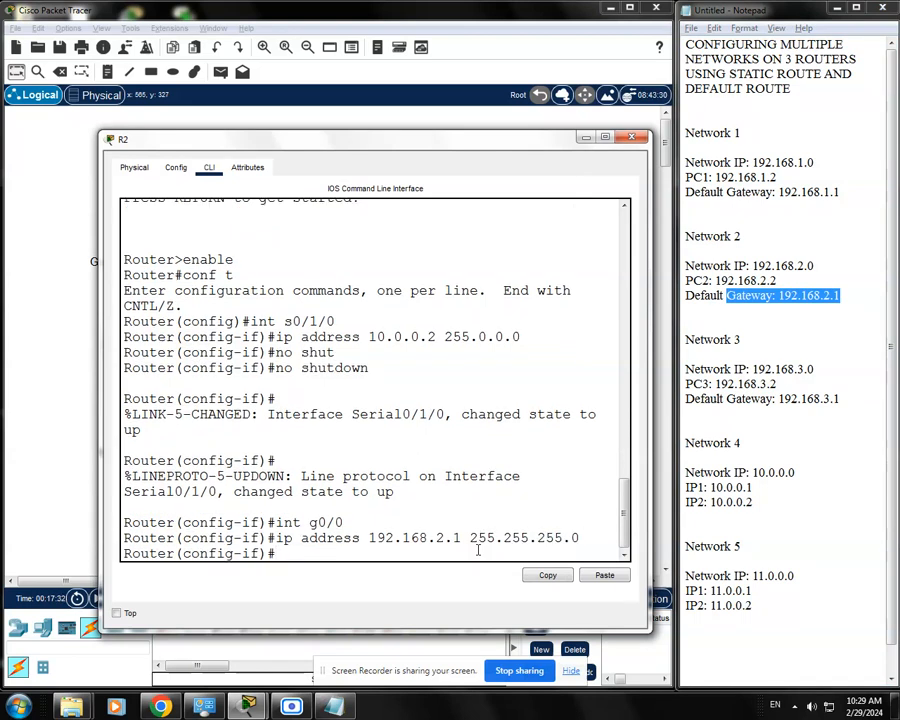
Enable R2's g0/0 interface with no shutdown and return to a clean prompt
type("no shuf")
key("Return")
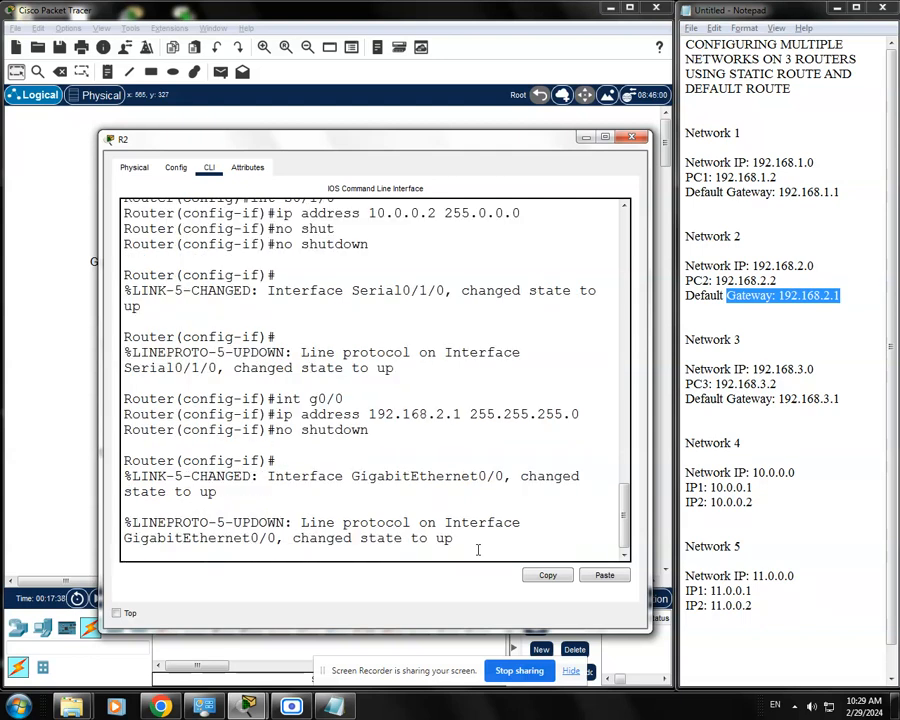
key("Return")
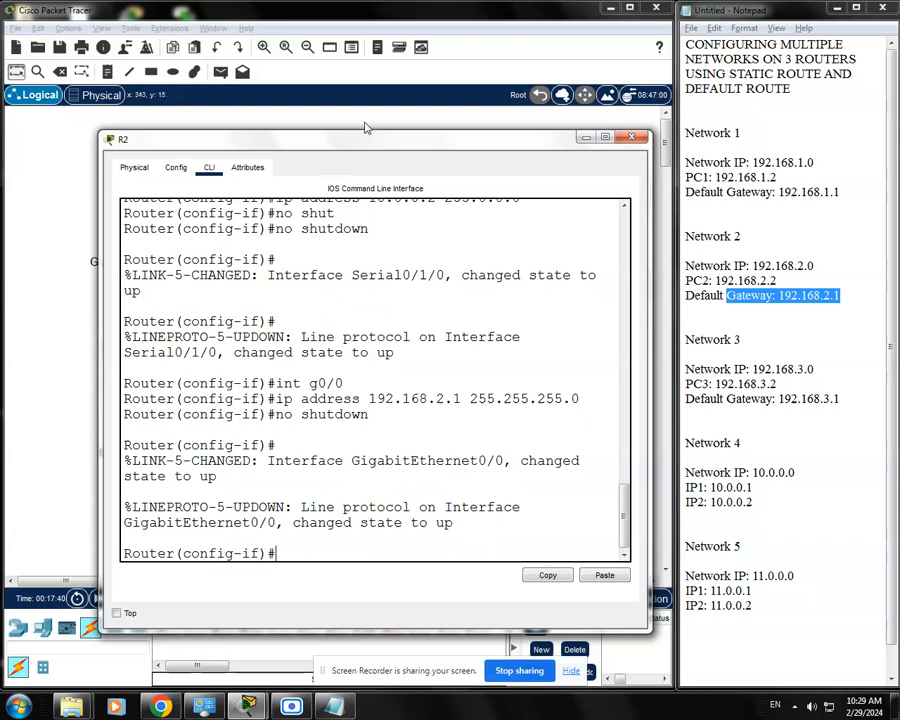
Check the Network 5 link between R2 and R3 in the topology and its first IP address in the notes
left_click_drag(514, 151, 505, 418)
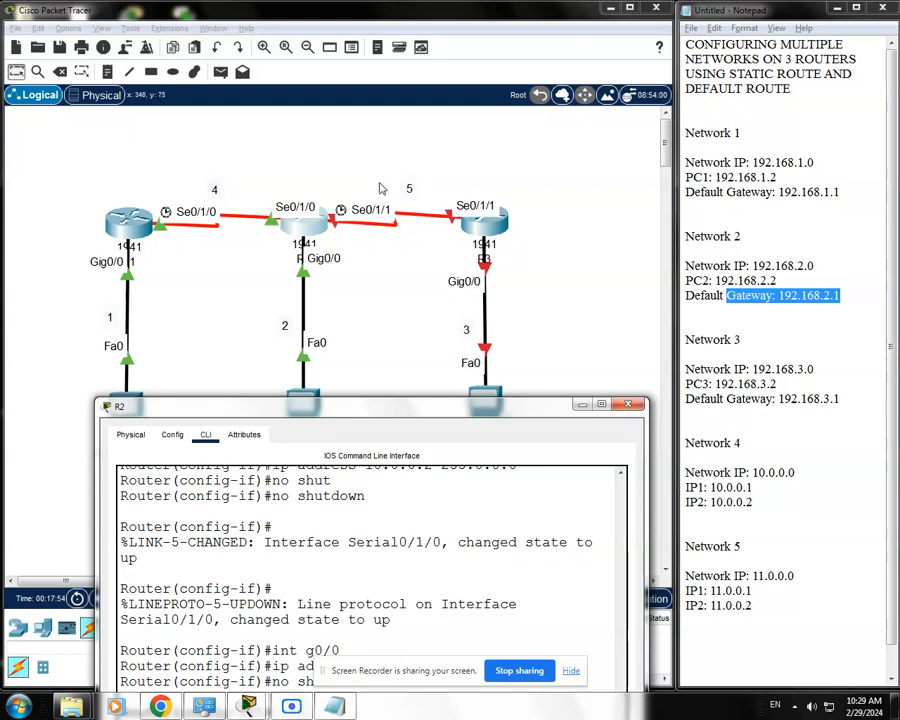
left_click_drag(440, 405, 395, 361)
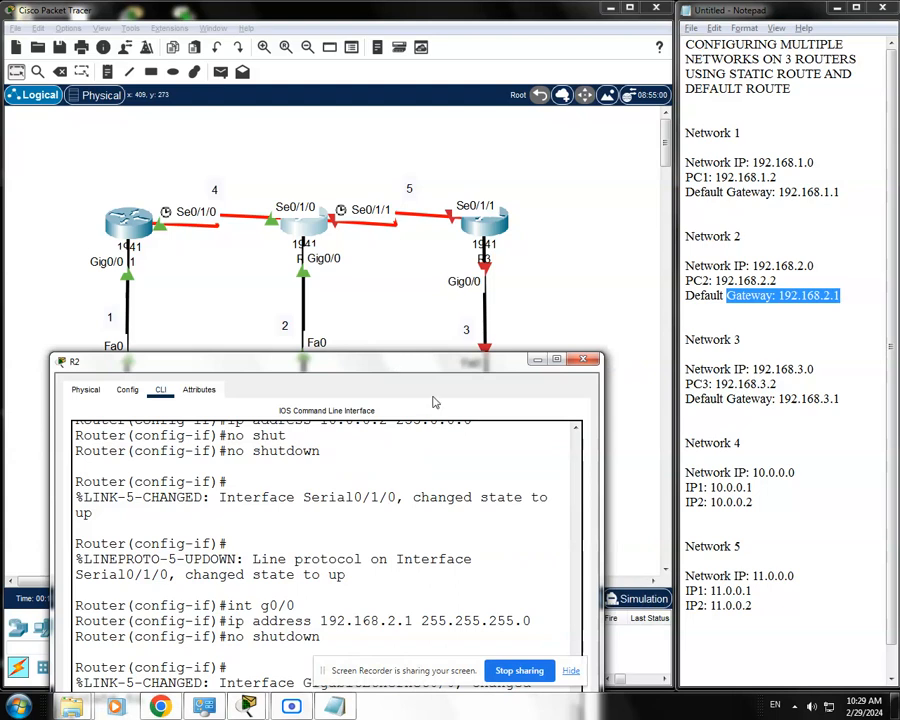
left_click(795, 576)
left_click_drag(804, 603, 687, 548)
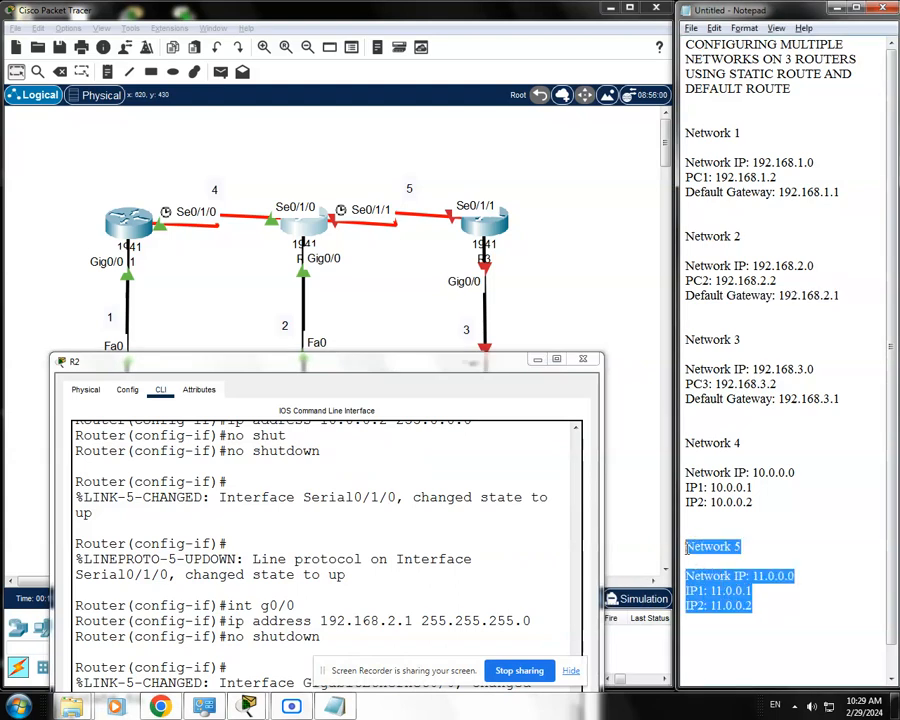
left_click(698, 534)
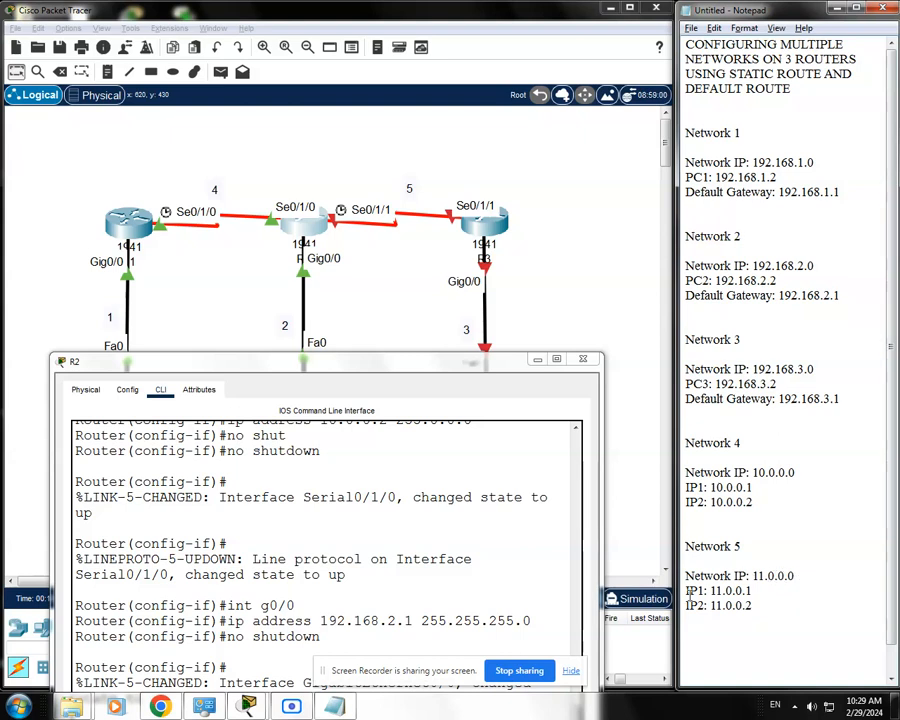
left_click_drag(757, 591, 686, 591)
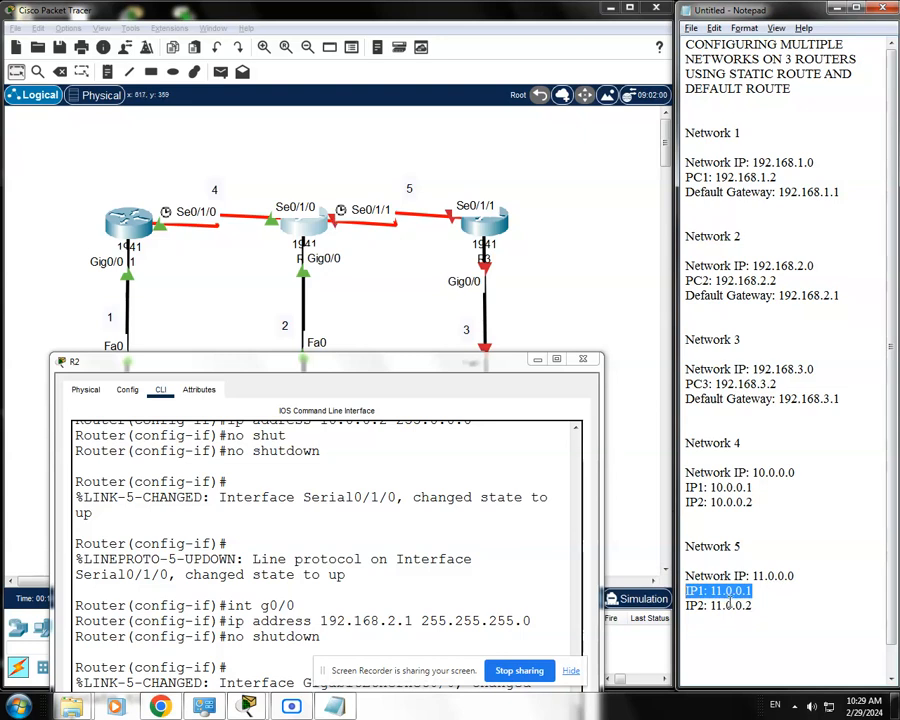
Enter interface configuration for R2's s0/1/1, the serial port facing R3 on Network 5
left_click(763, 595)
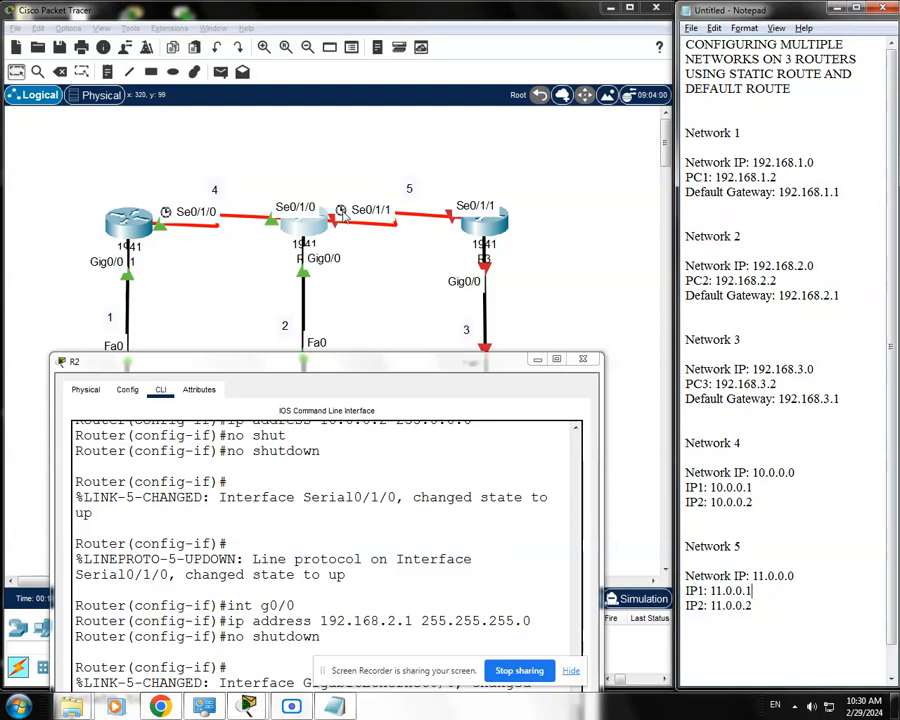
left_click_drag(426, 364, 442, 153)
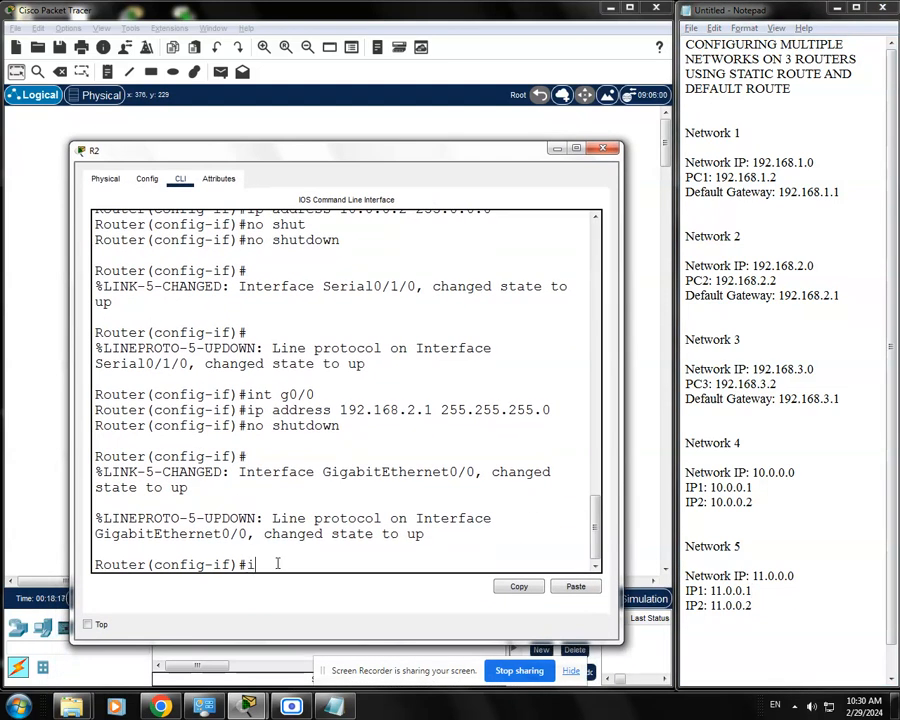
type("s0/1/1")
key("Return")
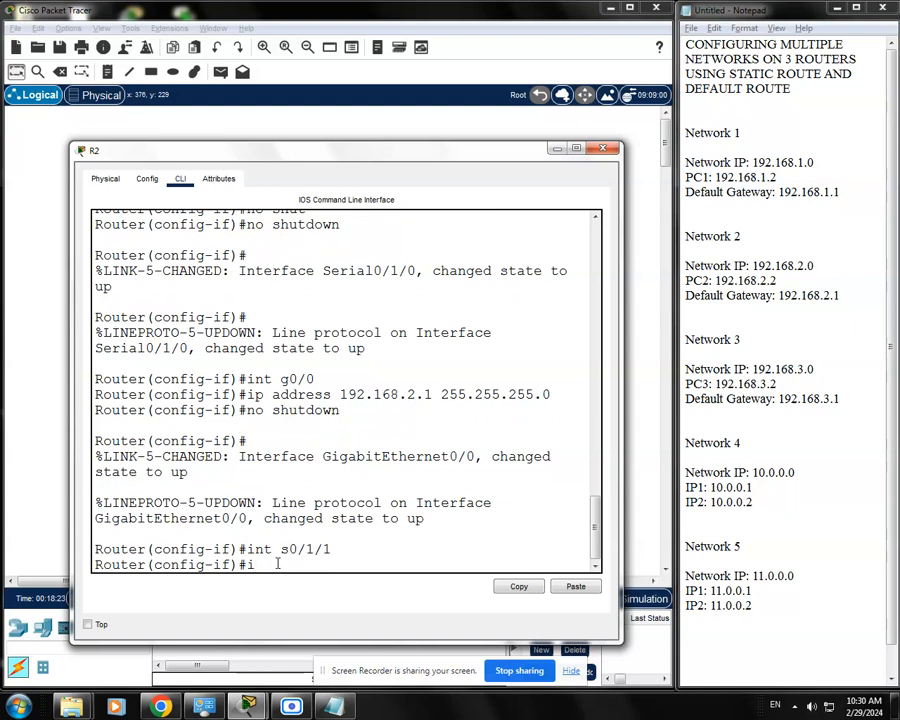
Assign Network 5's first address 11.0.0.1 with subnet mask 255.0.0.0 to R2's s0/1/1, checking the address in the notes
type("ip address")
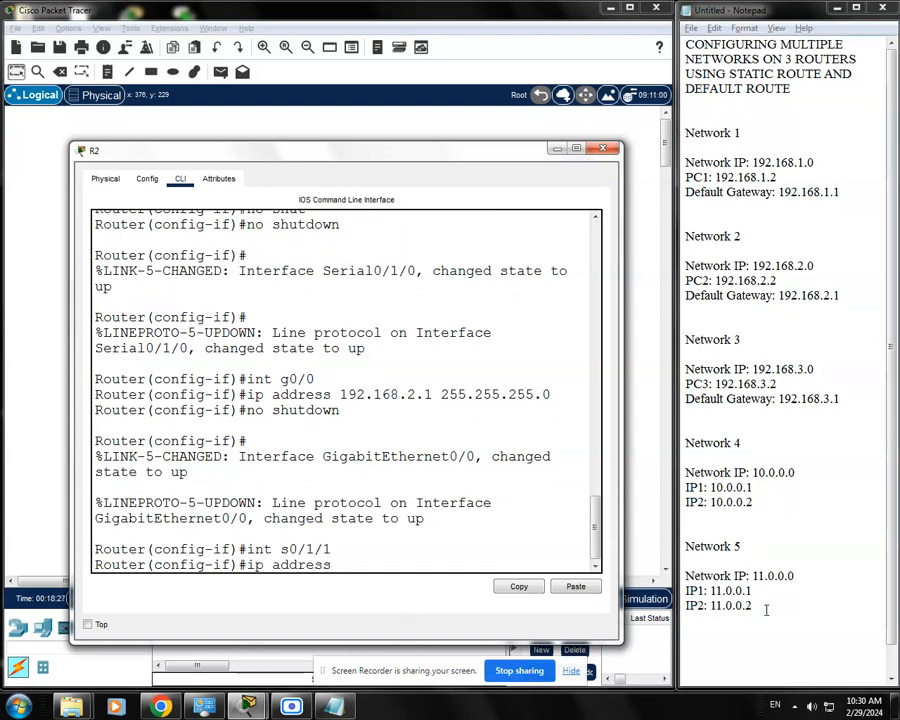
left_click_drag(769, 598, 686, 592)
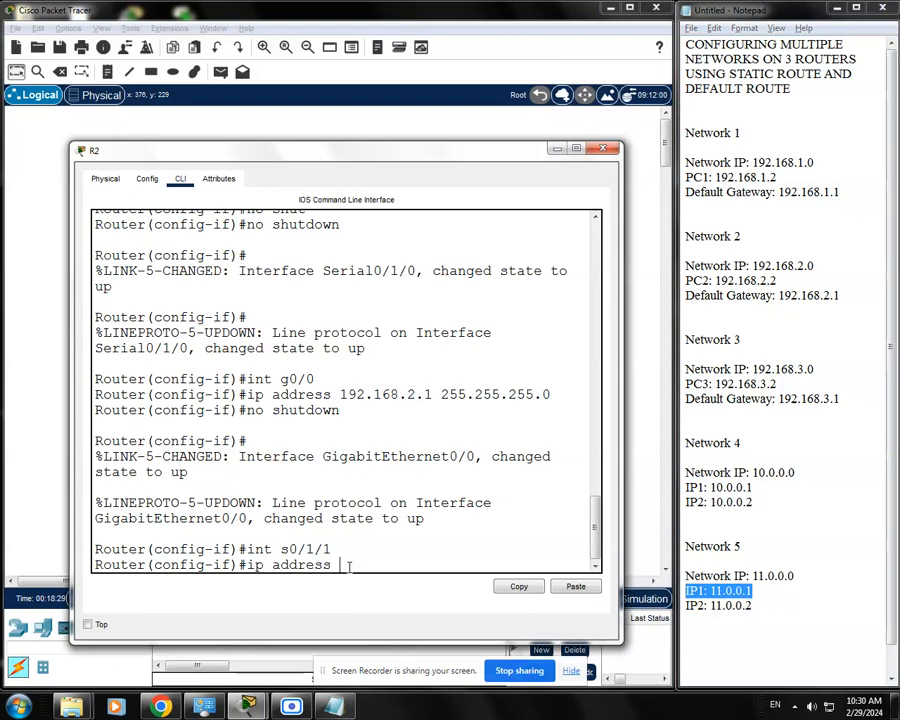
type("11.0.0.1")
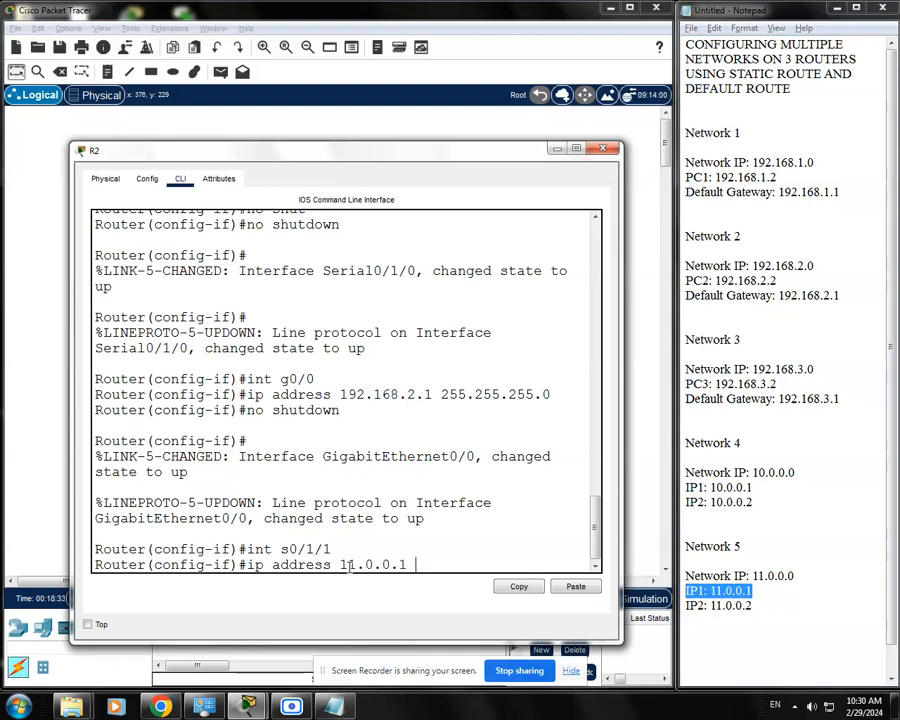
type(" 255.0.0.0")
key("Return")
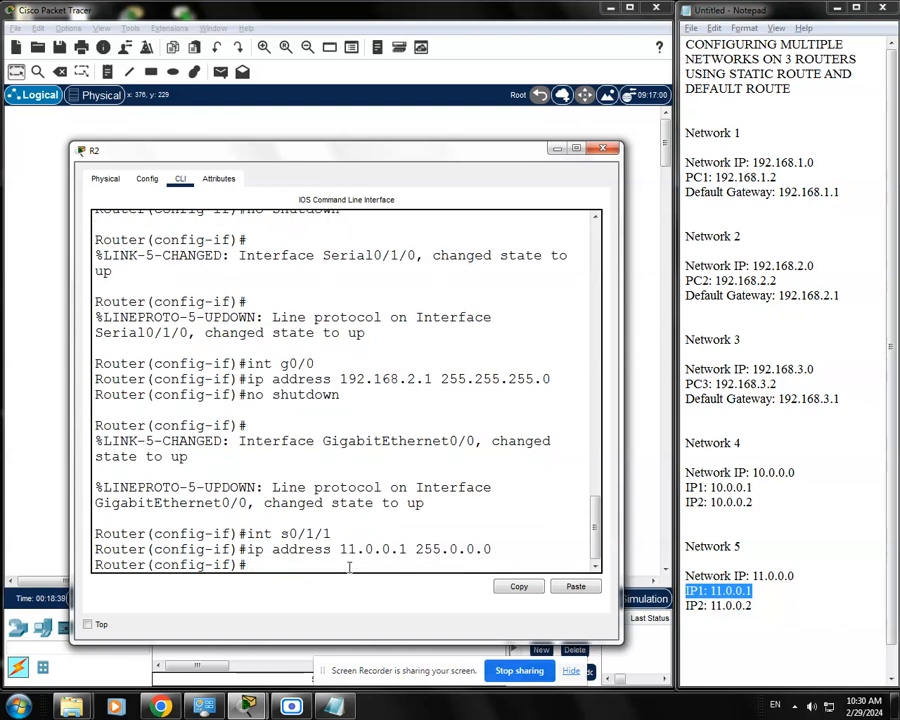
Enable R2's s0/1/1 interface with no shutdown
type("no shudtdown")
key("Return")
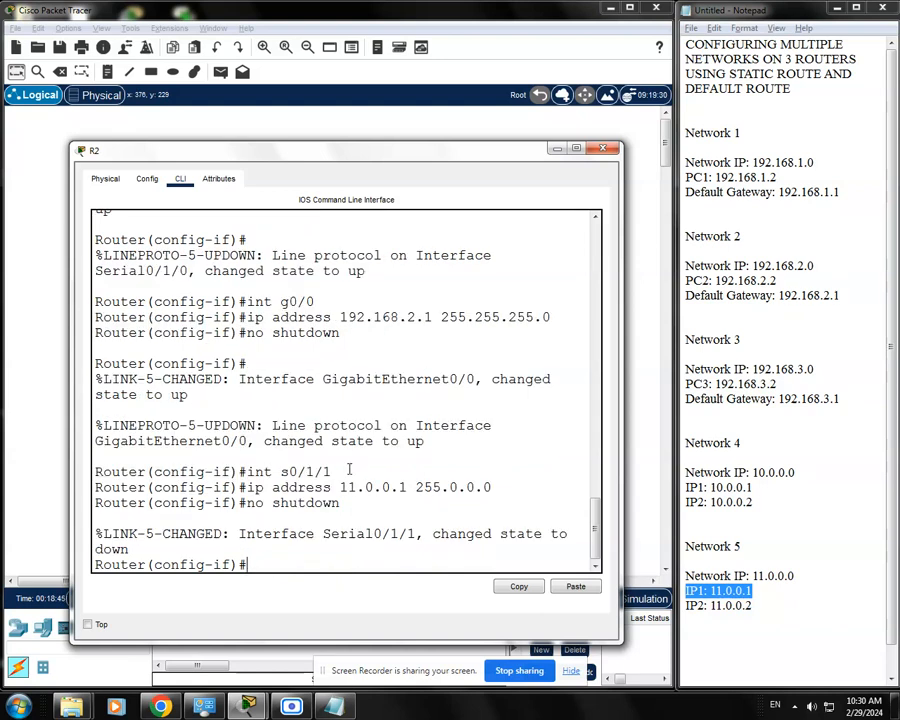
Check the clock symbol on the R2–R3 link in the topology and set a clock rate of 64000 on R2's s0/1/1
left_click_drag(500, 153, 479, 438)
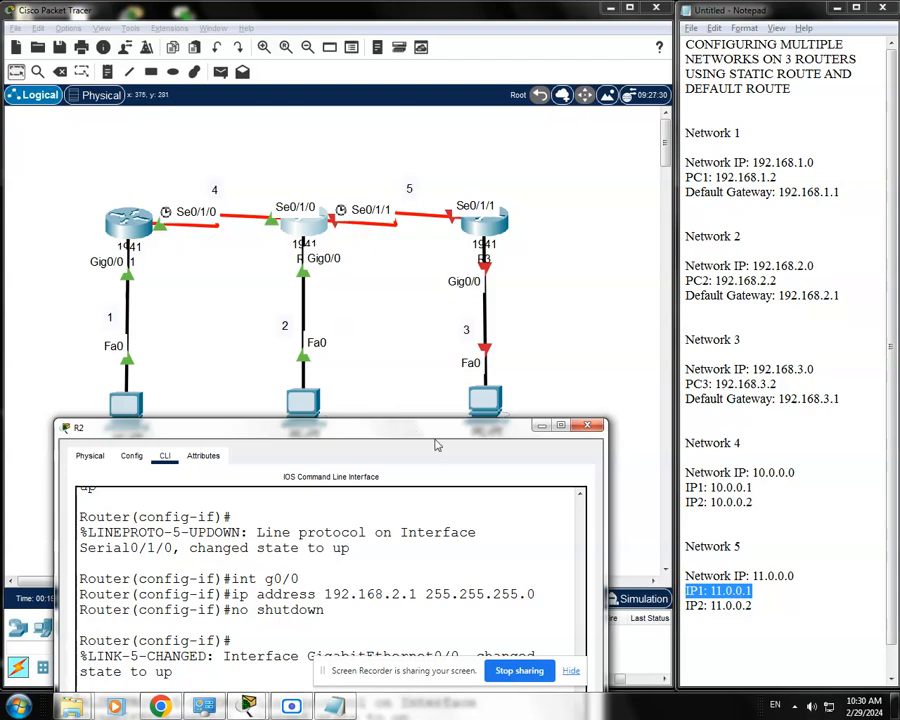
left_click_drag(435, 445, 483, 186)
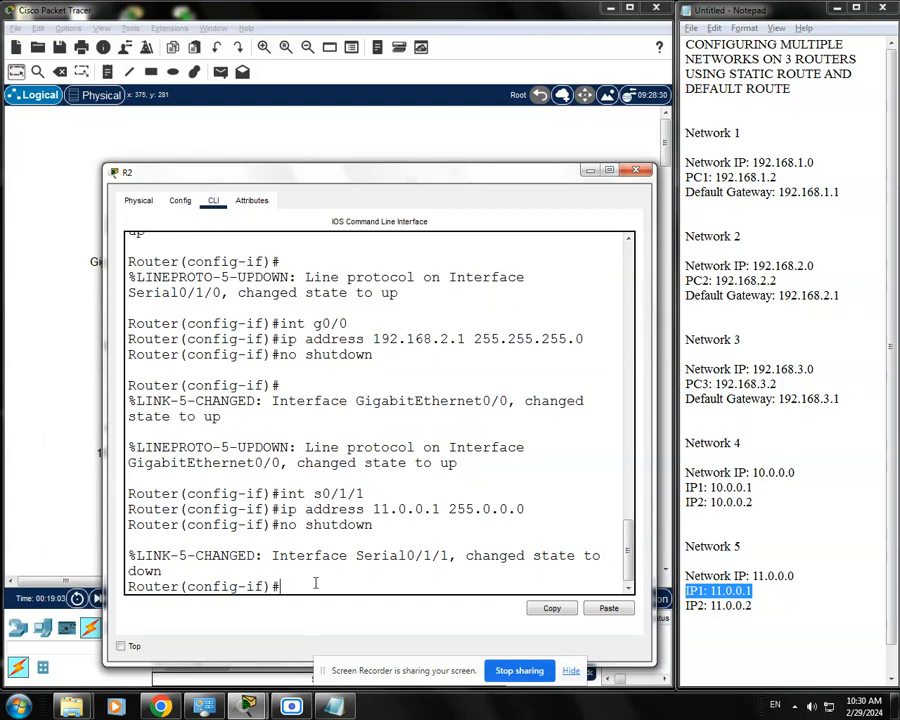
type("clock rate 64000")
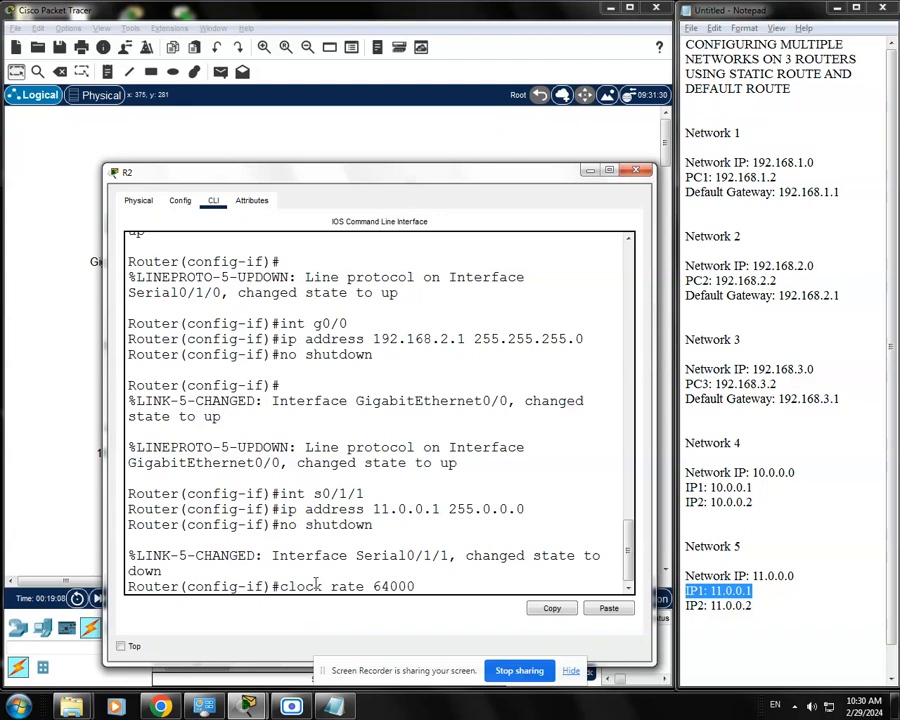
key("Return")
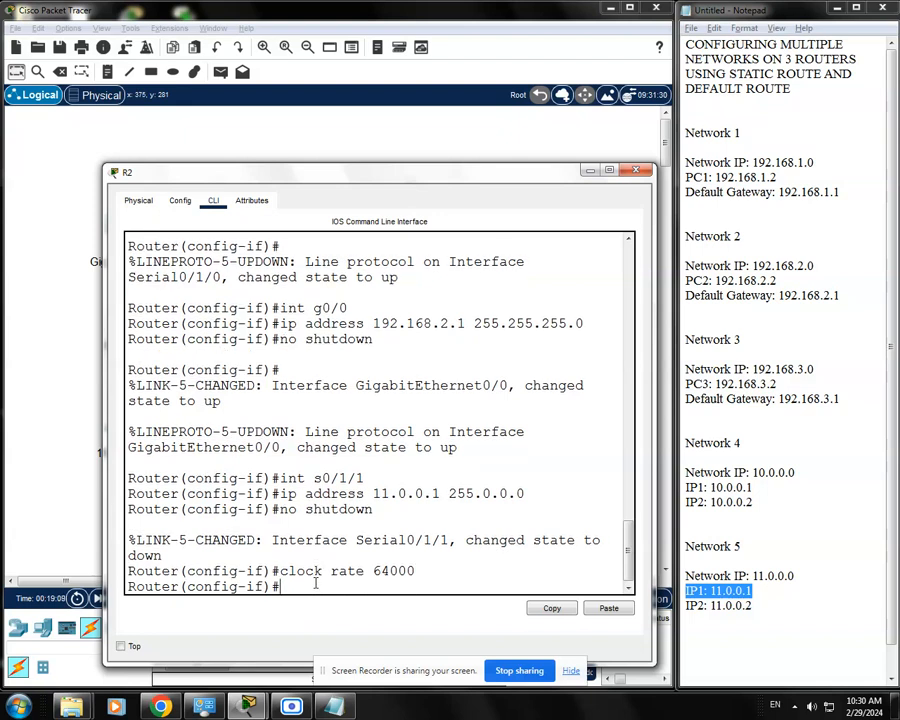
Save R2's configuration with do wr and close its device window
type("do wr")
key("Return")
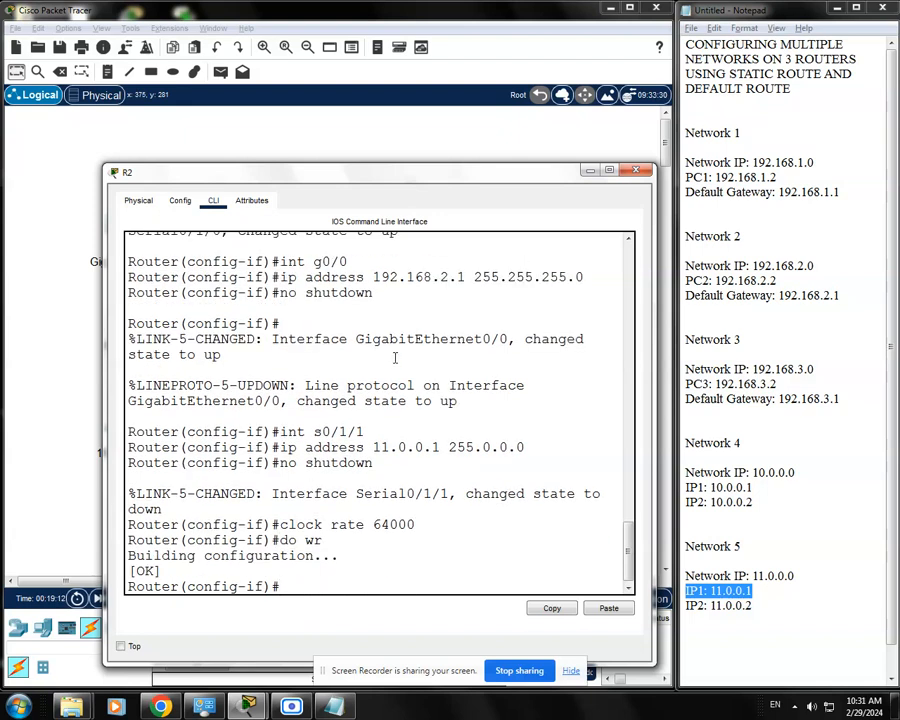
left_click(640, 172)
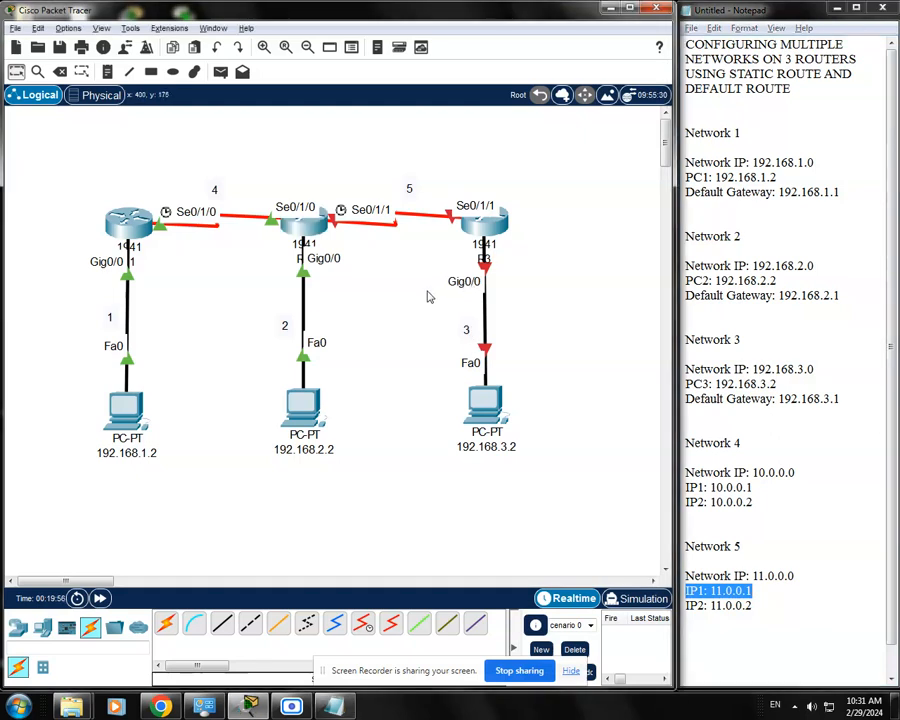
Open R3's command line, enter privileged mode with enable, and enter global configuration mode with conf t
left_click(481, 222)
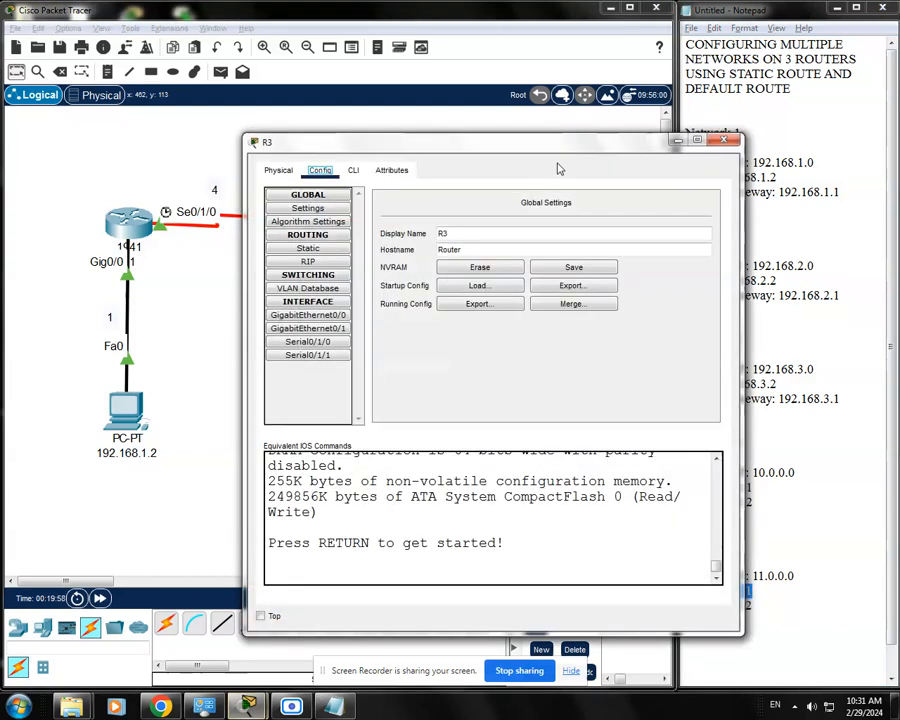
left_click_drag(558, 147, 433, 114)
left_click(216, 135)
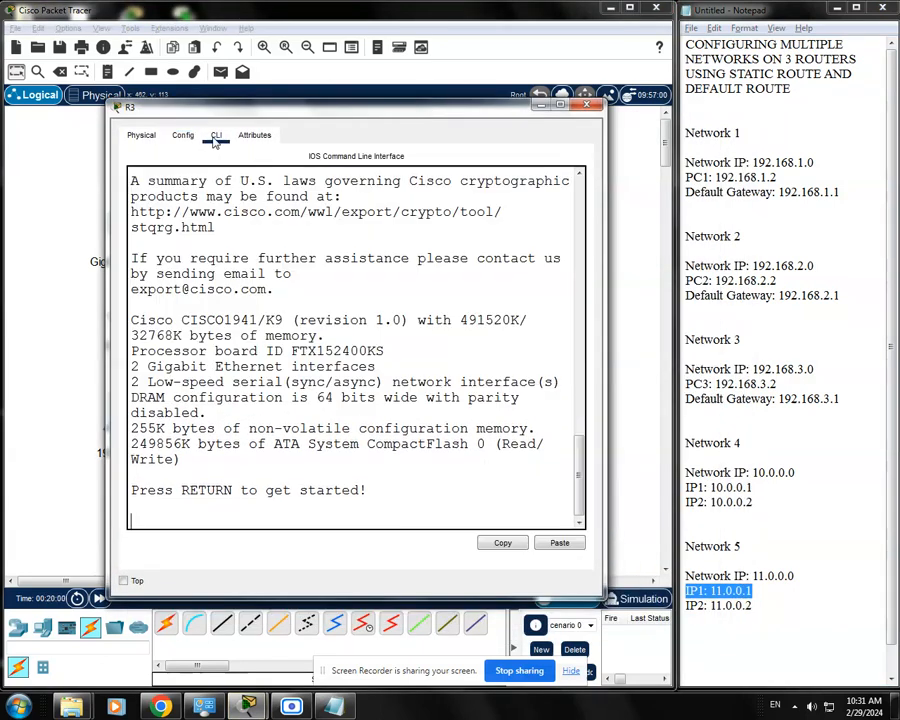
left_click(576, 496)
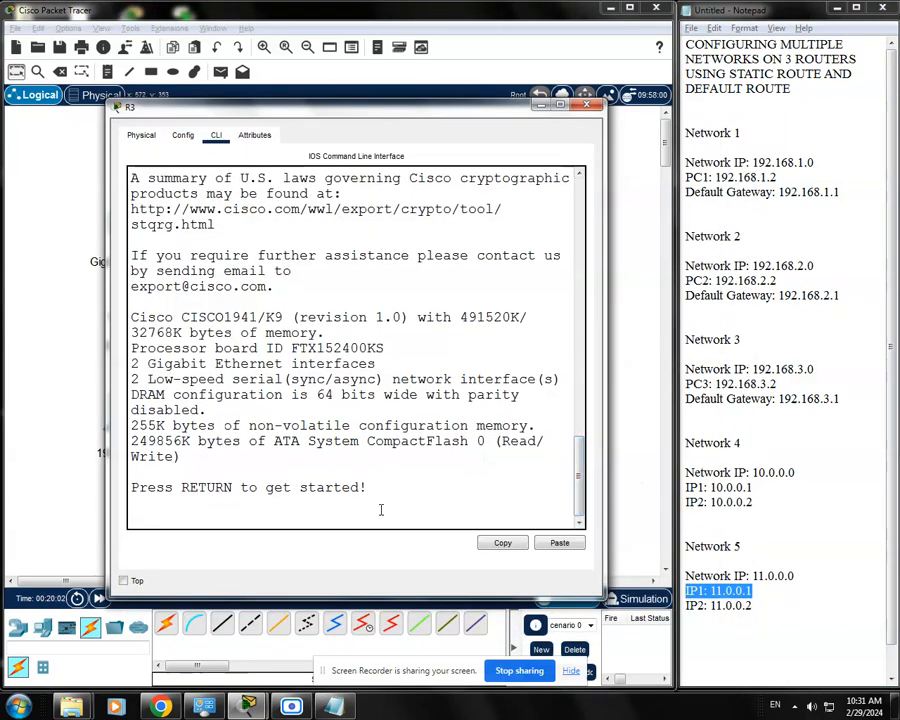
key("Return")
type("enable")
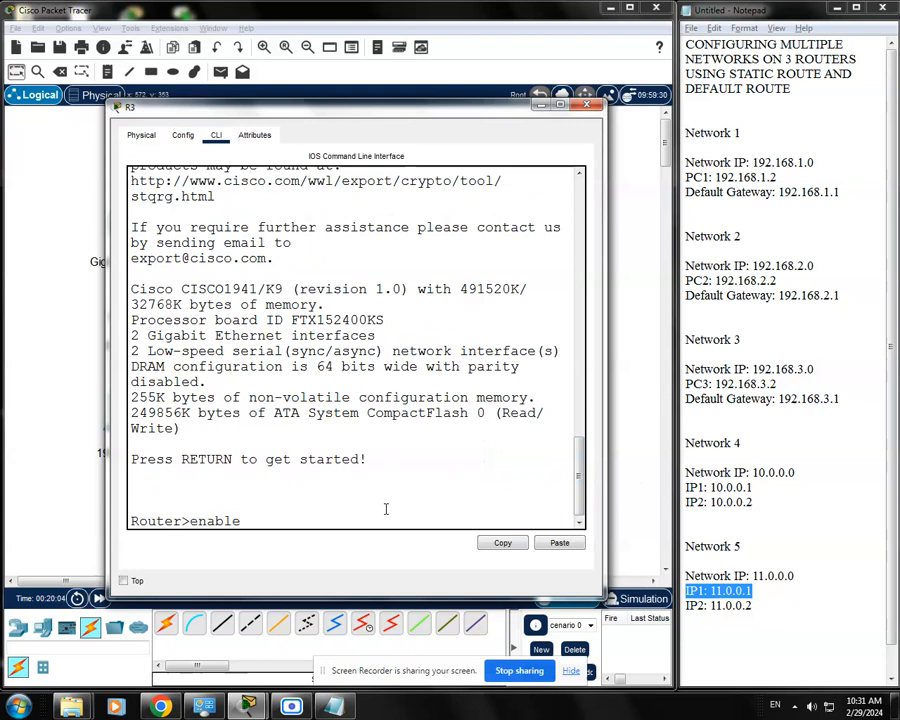
key("Return")
type("conf")
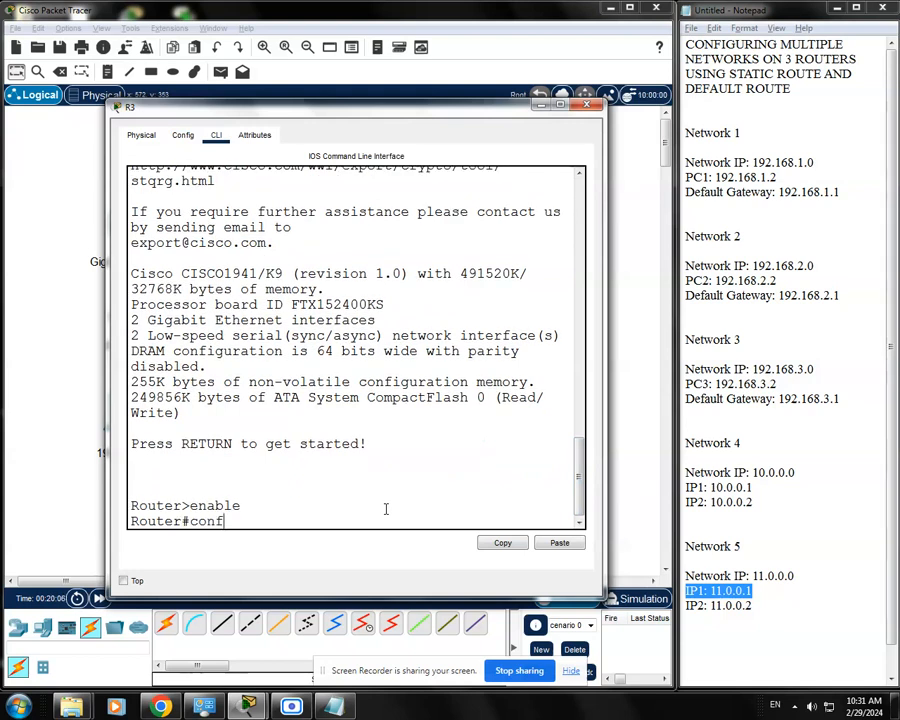
type(" t")
key("Return")
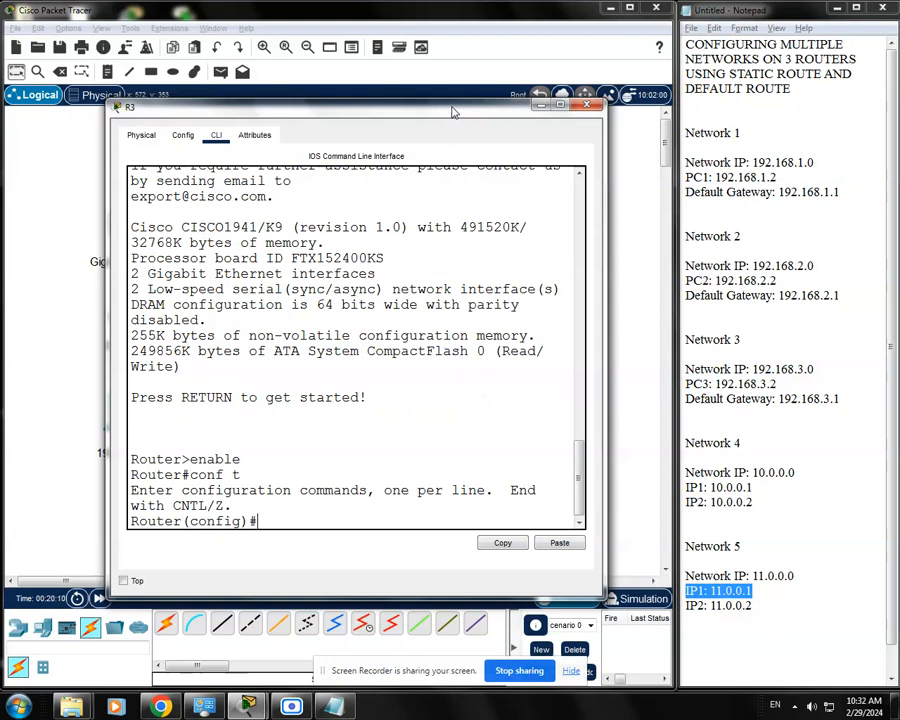
Enter interface configuration for R3's g0/0
type("int g0/0")
key("Return")
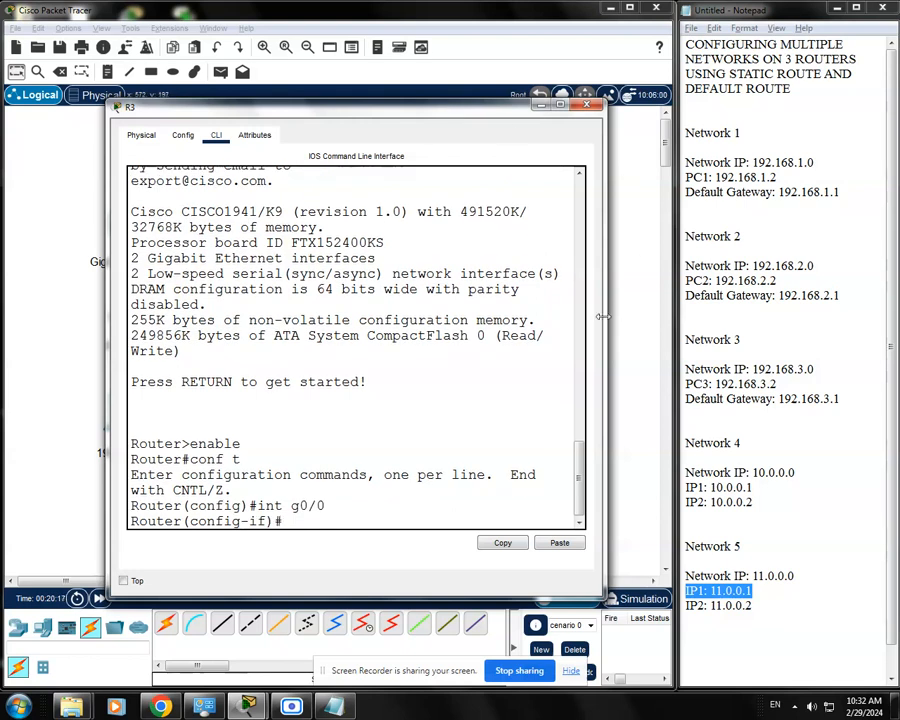
Assign Network 3's default gateway 192.168.3.1 with subnet mask 255.255.255.0 to R3's g0/0, checking the topology and the notes for the address
left_click_drag(306, 106, 296, 518)
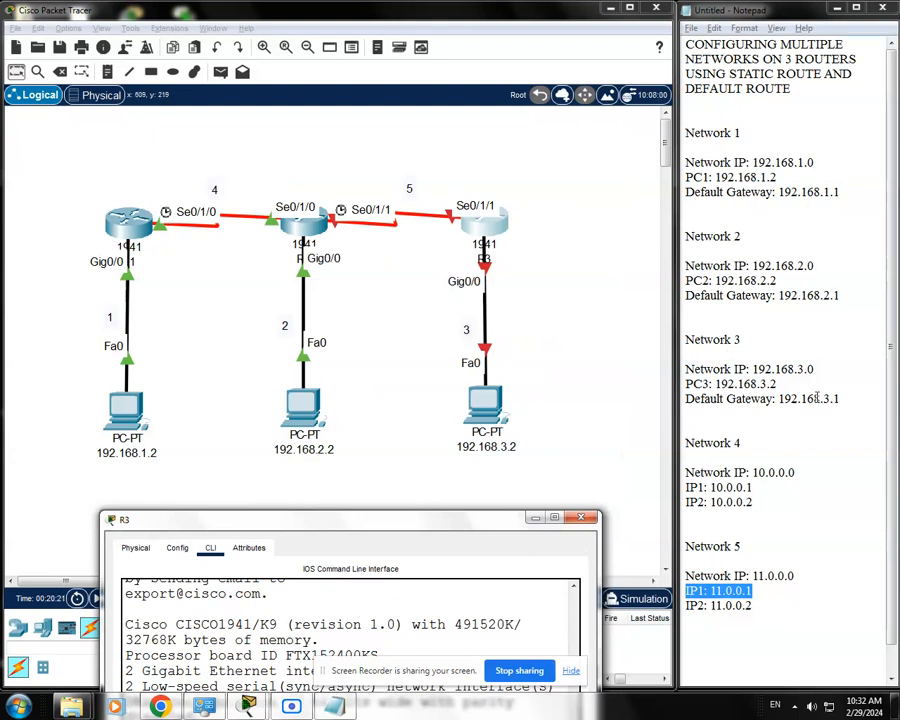
left_click_drag(840, 399, 683, 341)
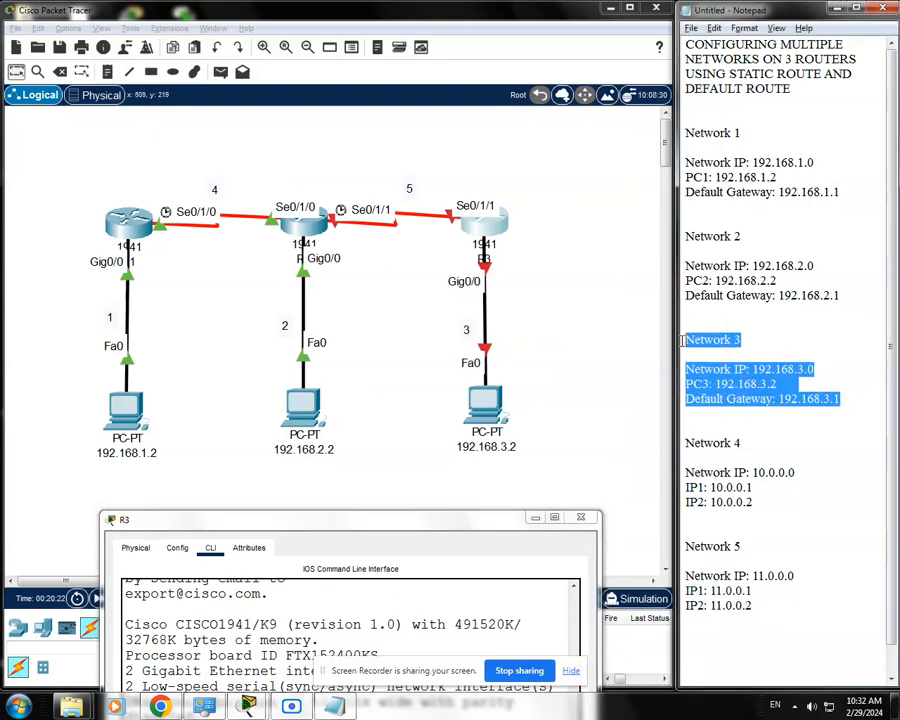
left_click(759, 383)
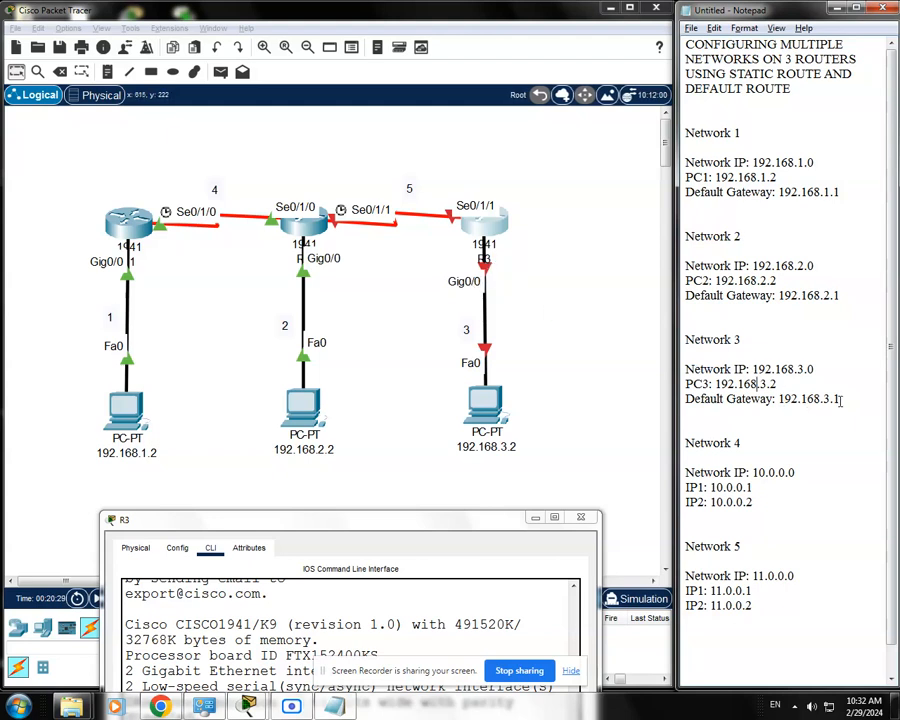
left_click_drag(840, 398, 686, 398)
left_click(801, 398)
left_click_drag(494, 511, 494, 163)
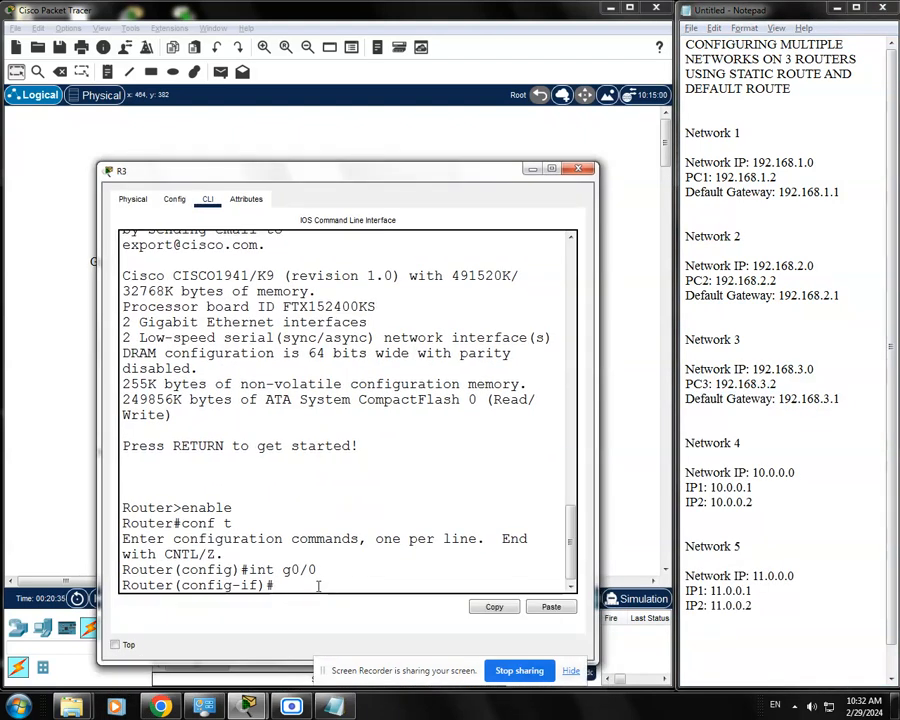
key("BackSpace")
key("BackSpace")
type("ip addre")
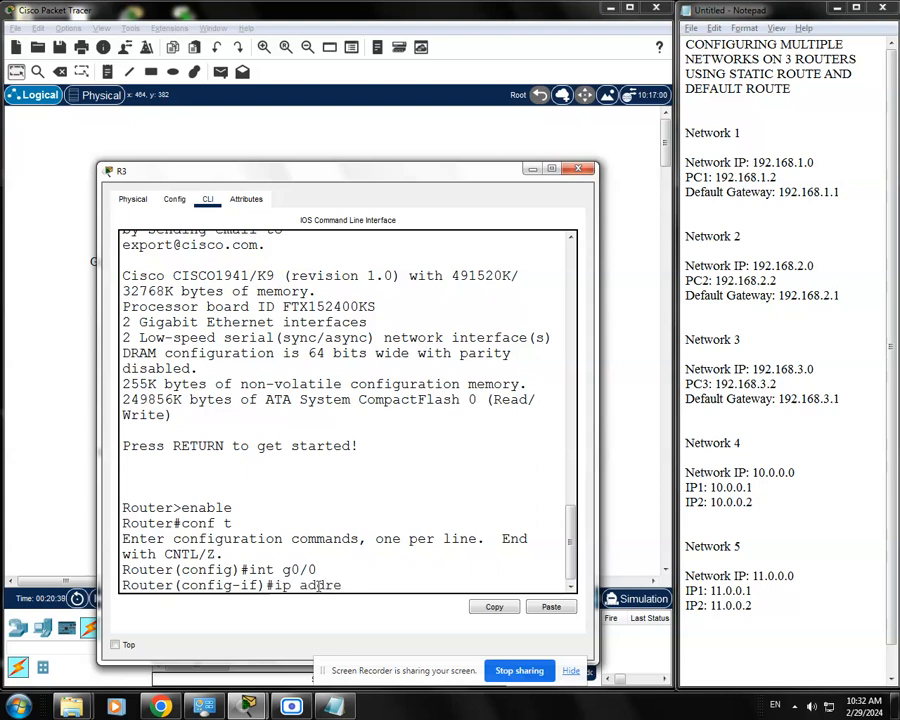
type("ss 192.168.")
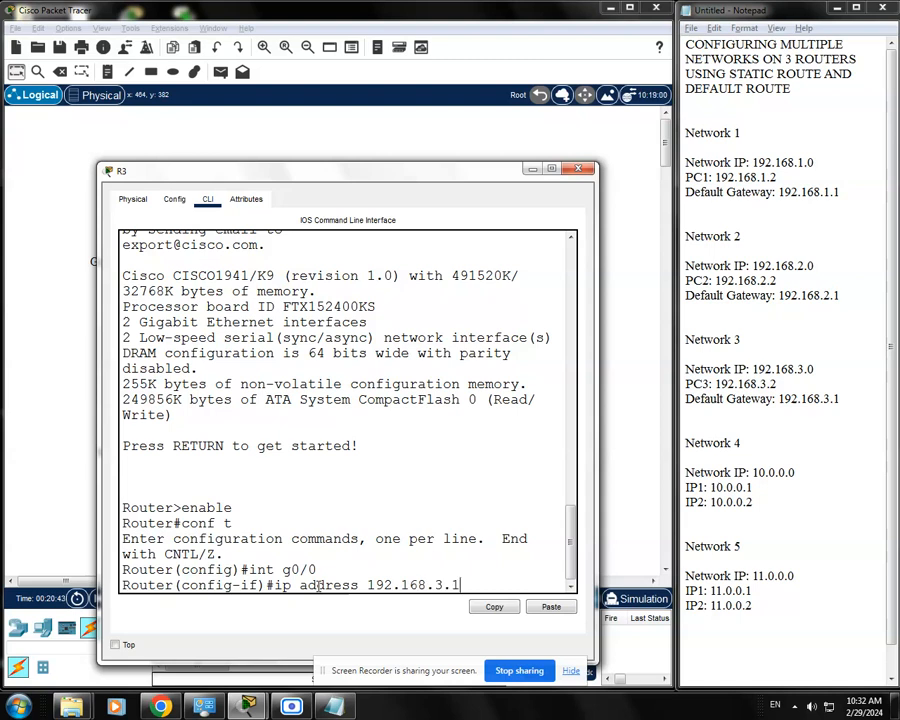
type("3.1")
left_click_drag(596, 484, 628, 484)
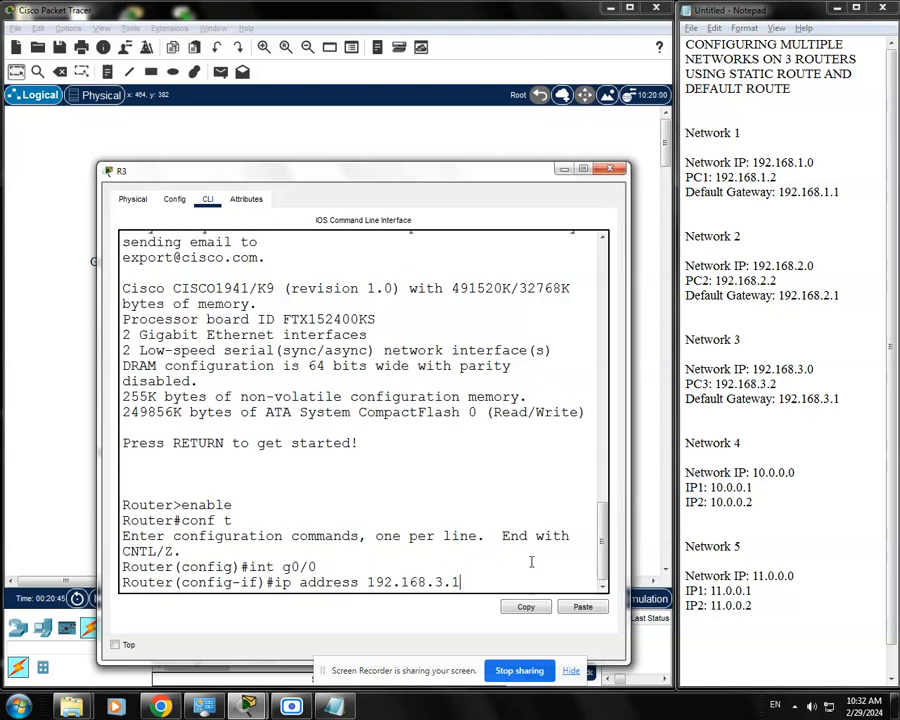
type("255.255.255.0")
key("Return")
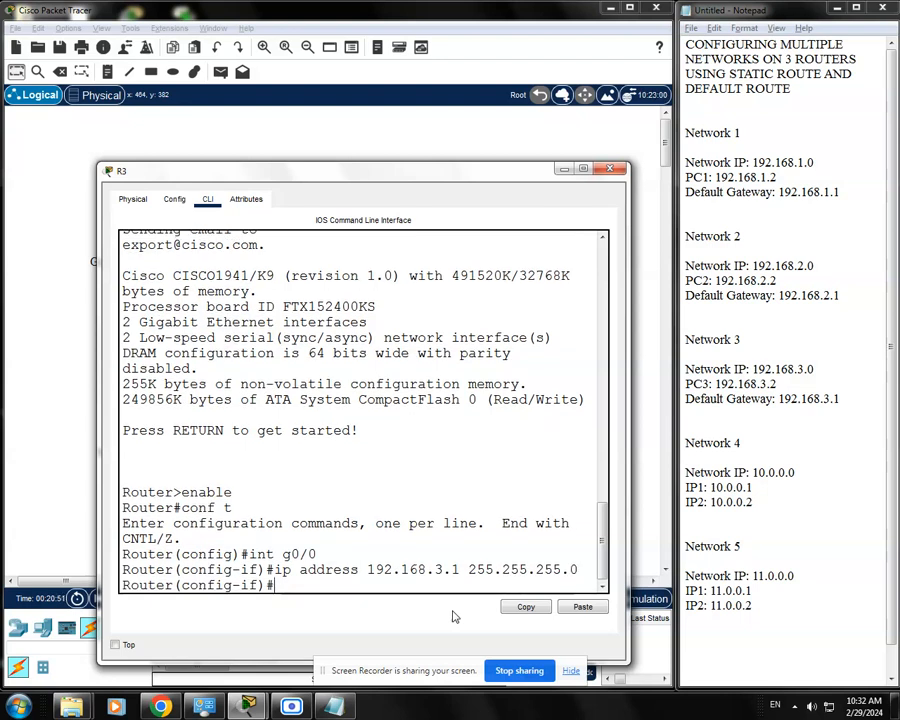
Enable R3's g0/0 interface with no shutdown and return to a clean prompt
type("no shudt")
key("BackSpace")
type("tdw")
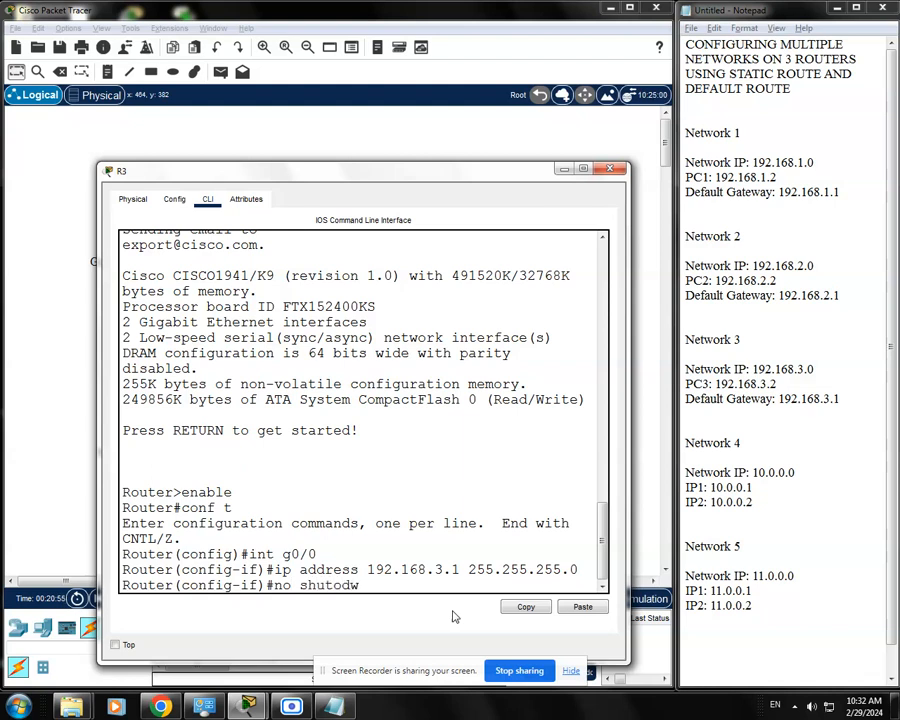
key("BackSpace")
key("BackSpace")
type("own")
key("Return")
key("Return")
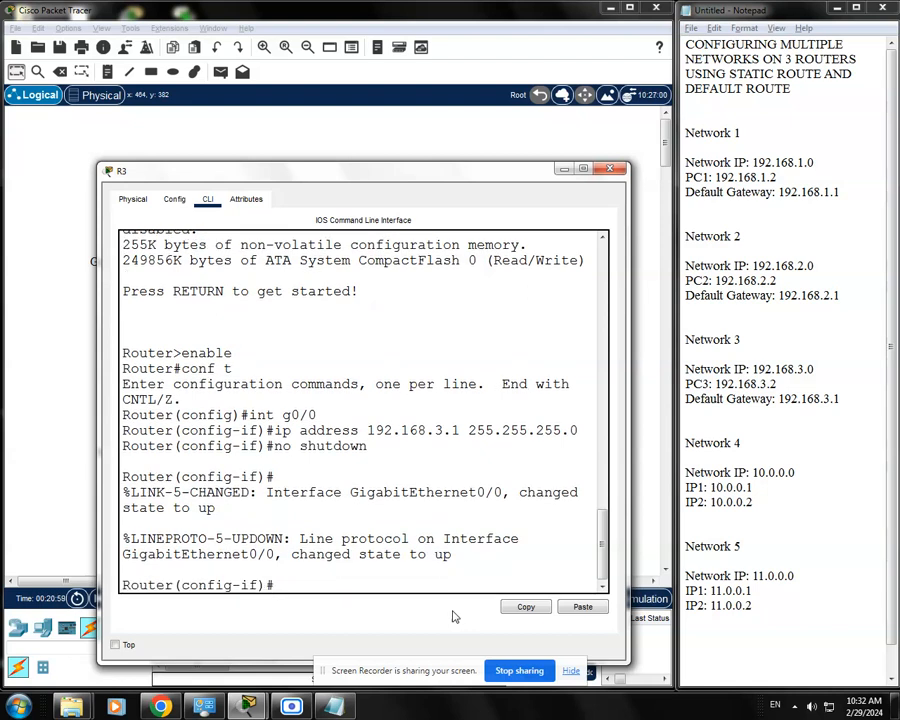
Check R3's serial link on Network 5 in the topology and the network's second IP address in the notes
left_click_drag(510, 174, 510, 445)
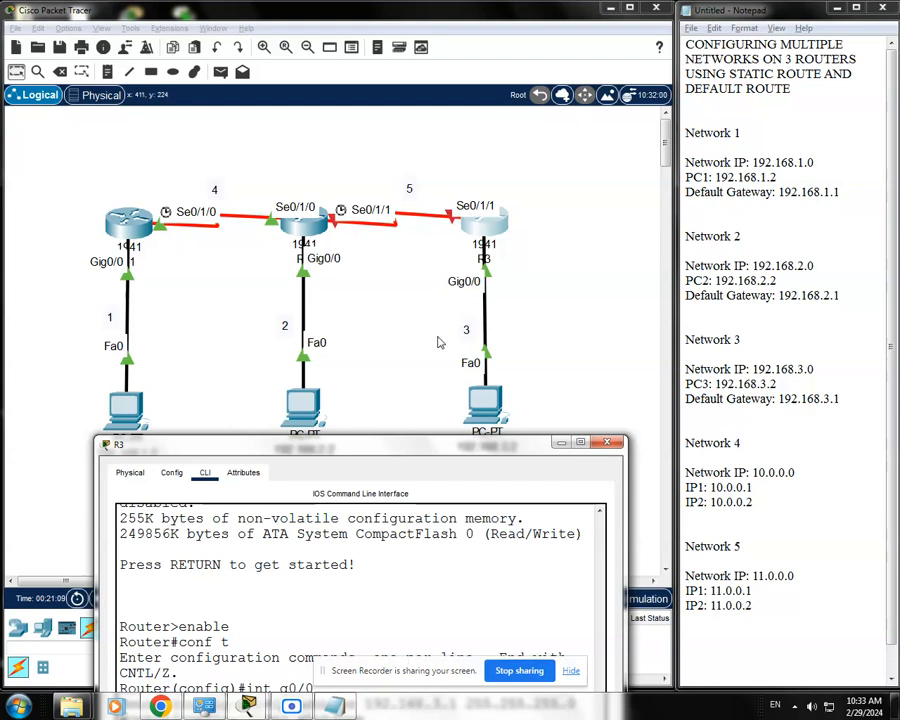
left_click_drag(460, 449, 449, 395)
left_click_drag(784, 612, 683, 534)
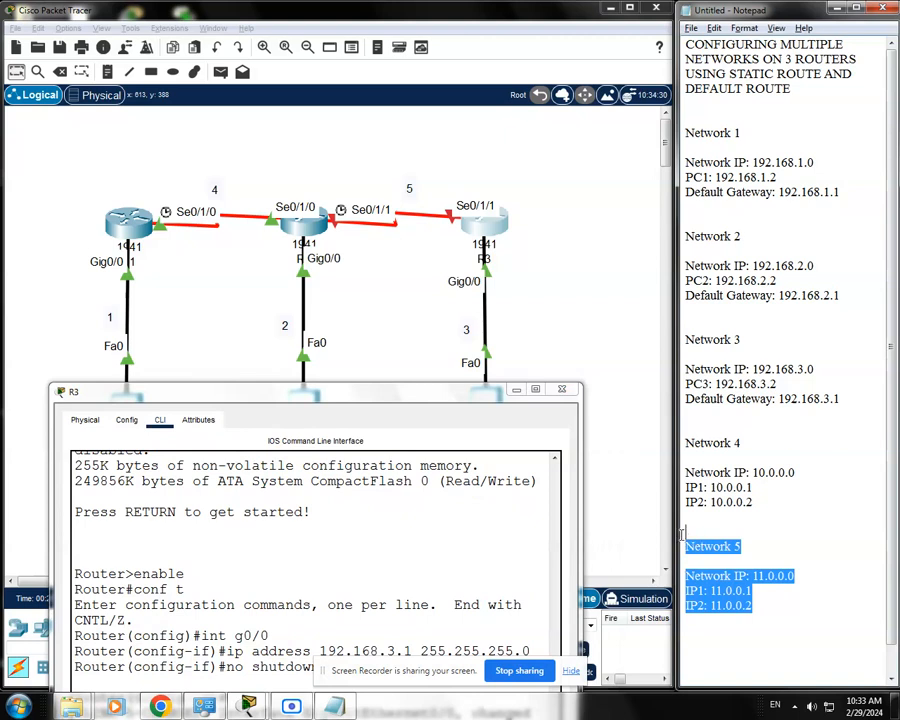
left_click(683, 534)
left_click_drag(762, 610, 684, 606)
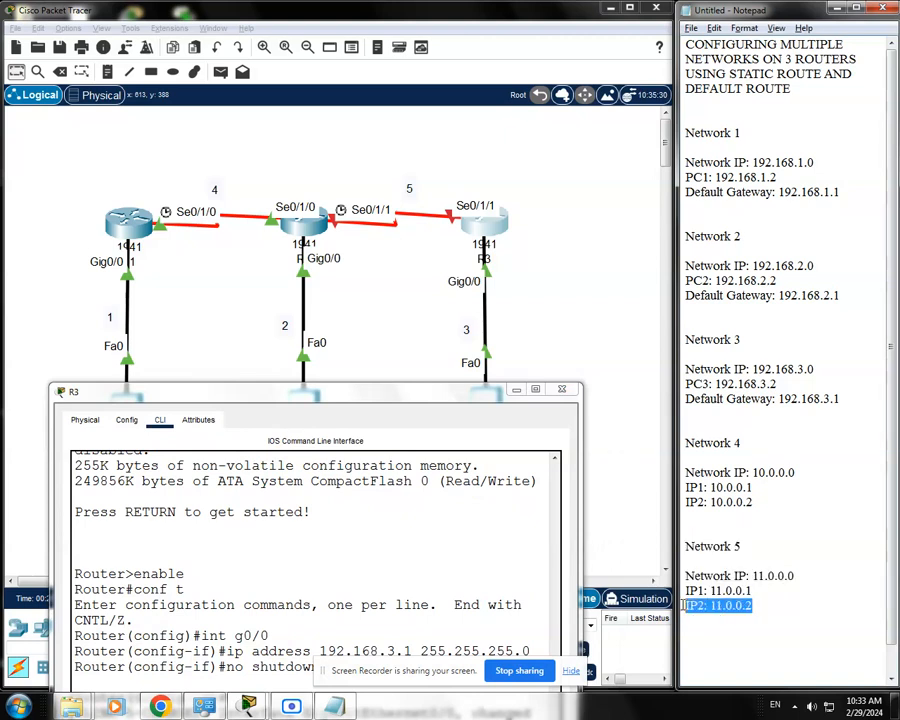
left_click(720, 620)
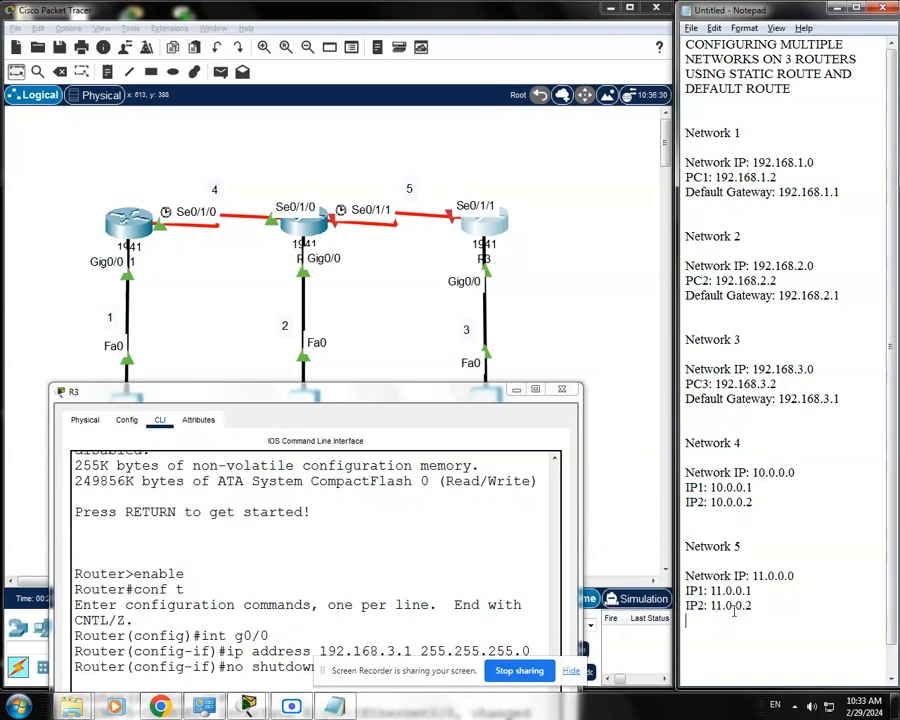
Bring R3's command line back into full view and enter interface configuration for its serial port s0/1/1
left_click_drag(450, 395, 483, 178)
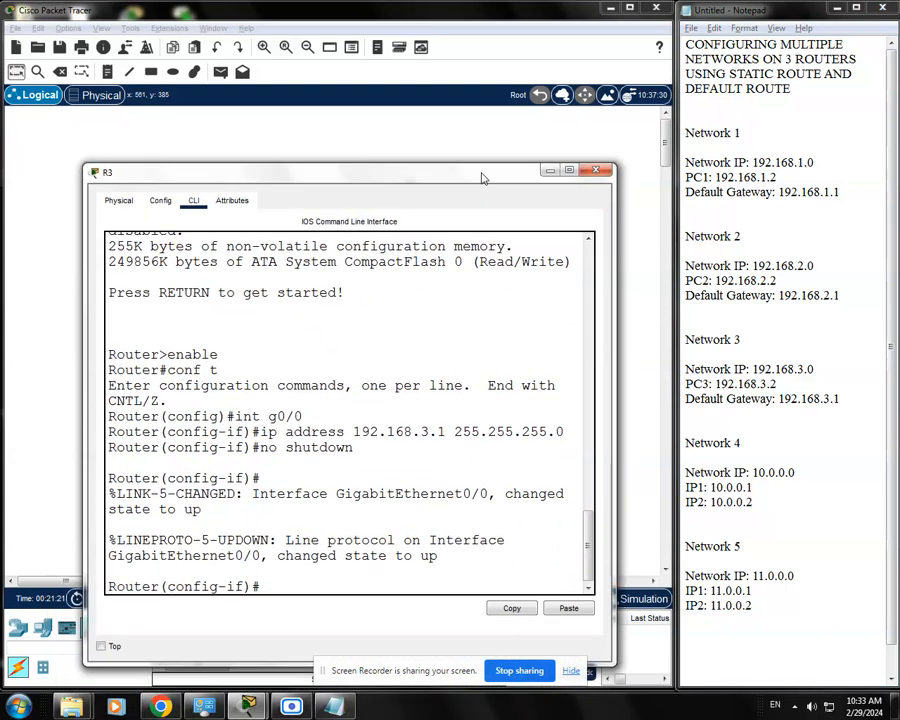
type("int s0/1/1")
key("Return")
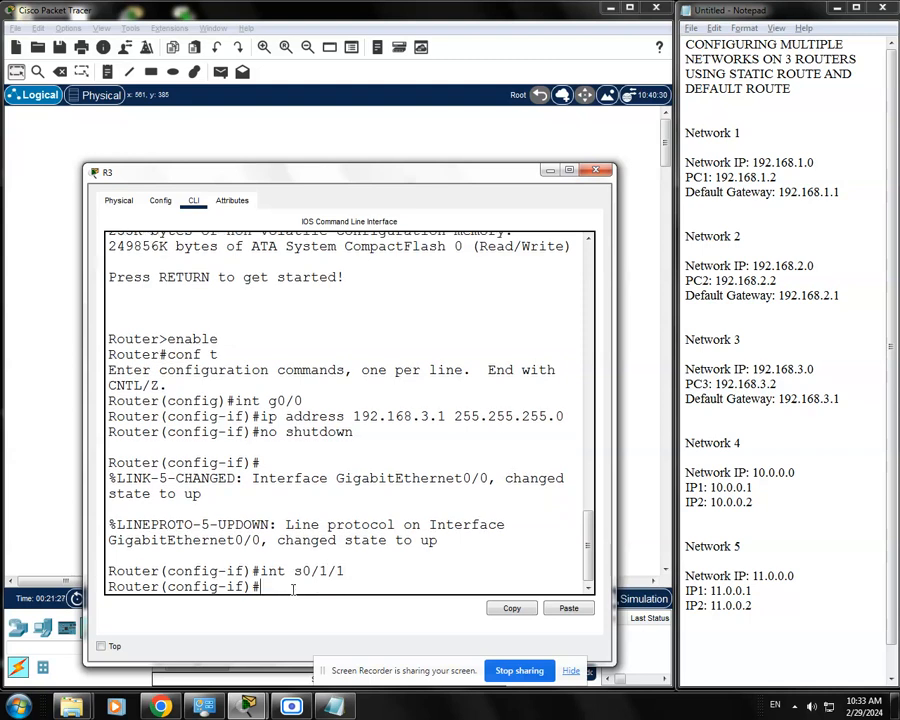
Assign Network 5's second address 11.0.0.2 with subnet mask 255.0.0.0 to R3's s0/1/1
type("ip address 11.0.")
type("0.2 255")
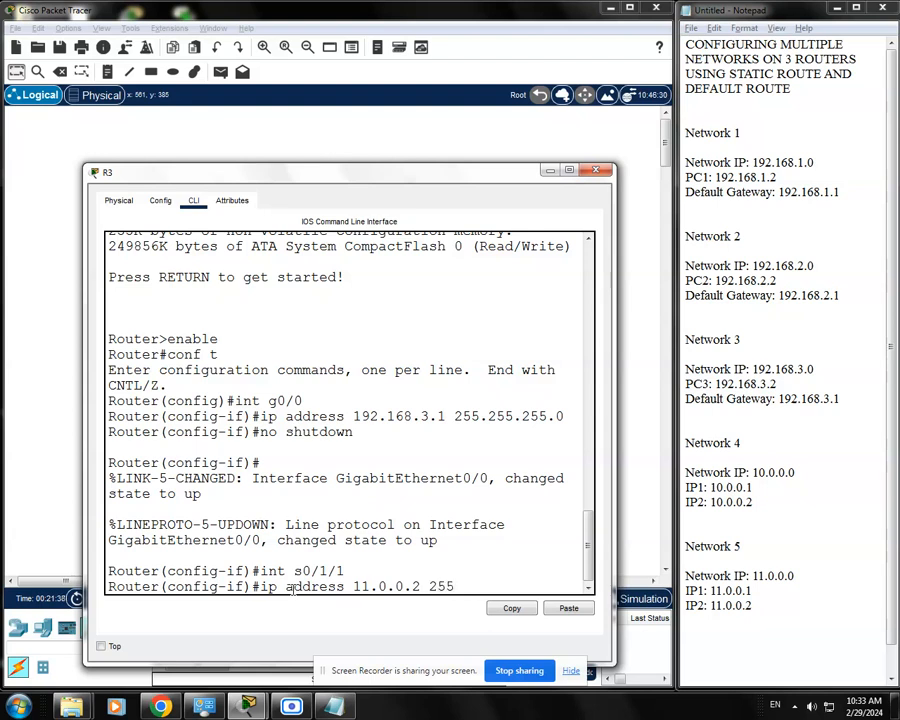
type(".0.0.0")
key("Return")
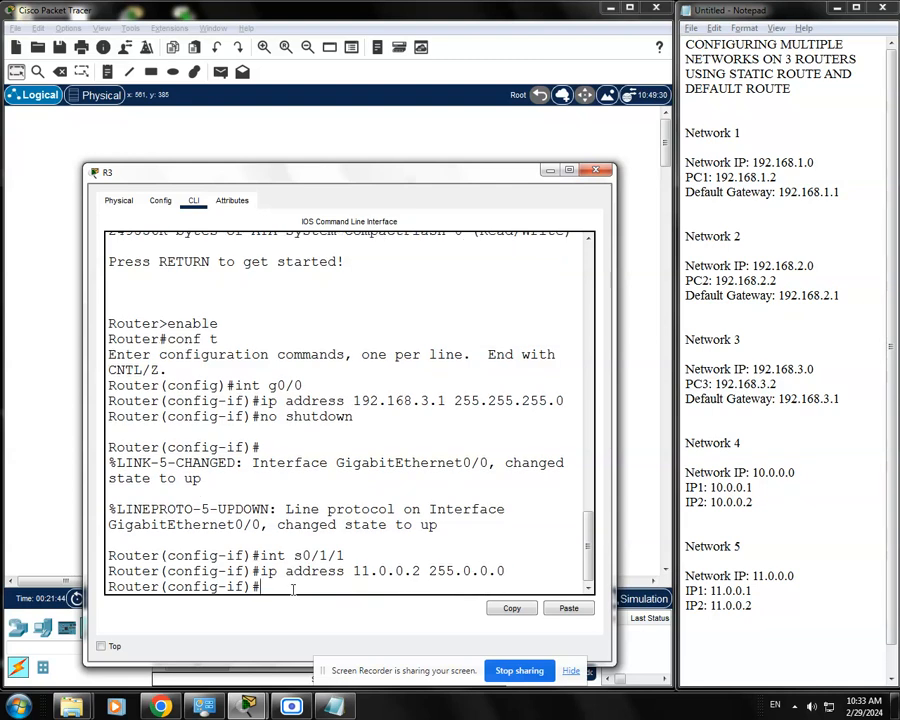
Enable R3's s0/1/1 interface with no shutdown and return to a clean prompt
type("no shutdown")
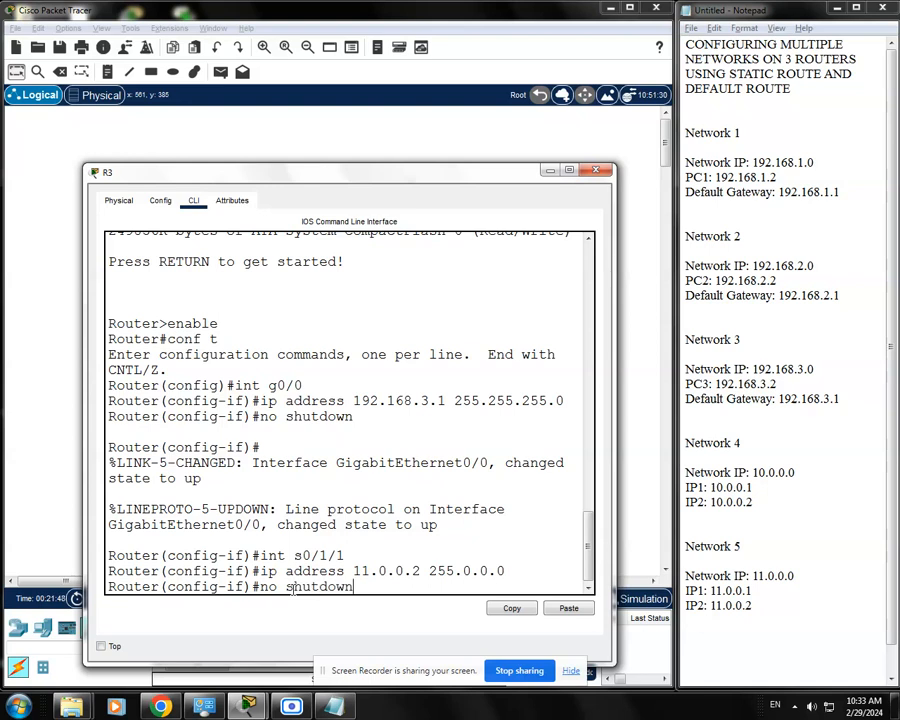
key("Return")
key("Return")
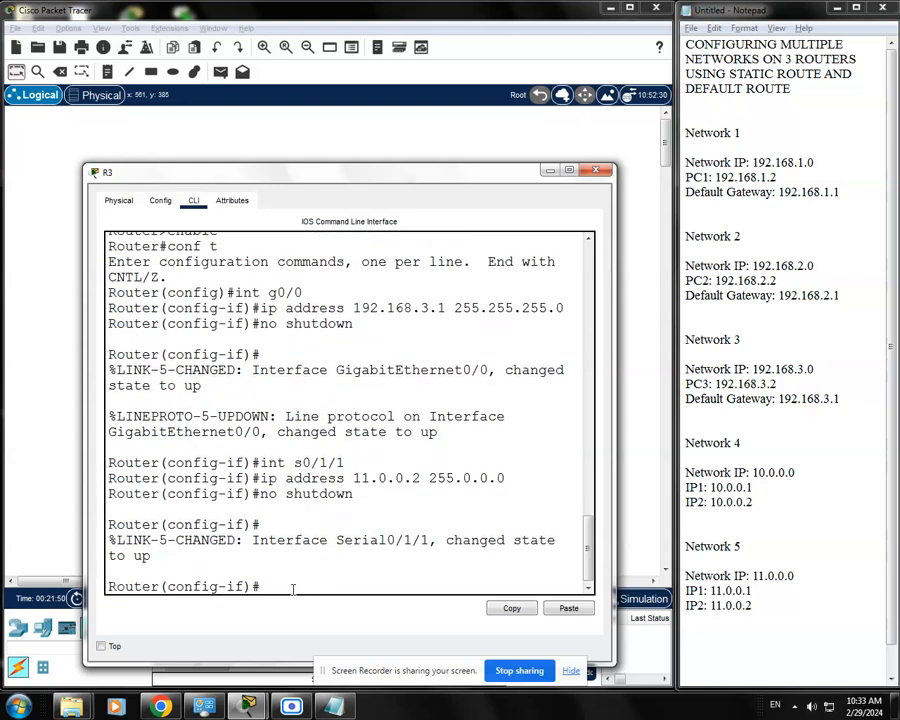
Save R3's running configuration with do wr and again with do write, and close the router's window
left_click_drag(428, 176, 425, 164)
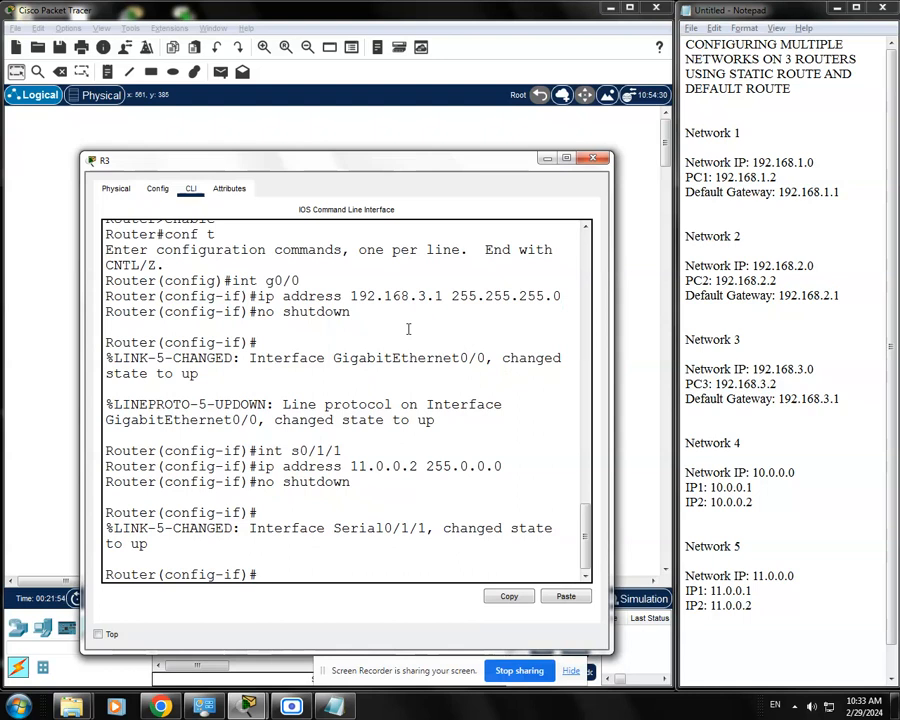
type("do w")
type("r")
key("Return")
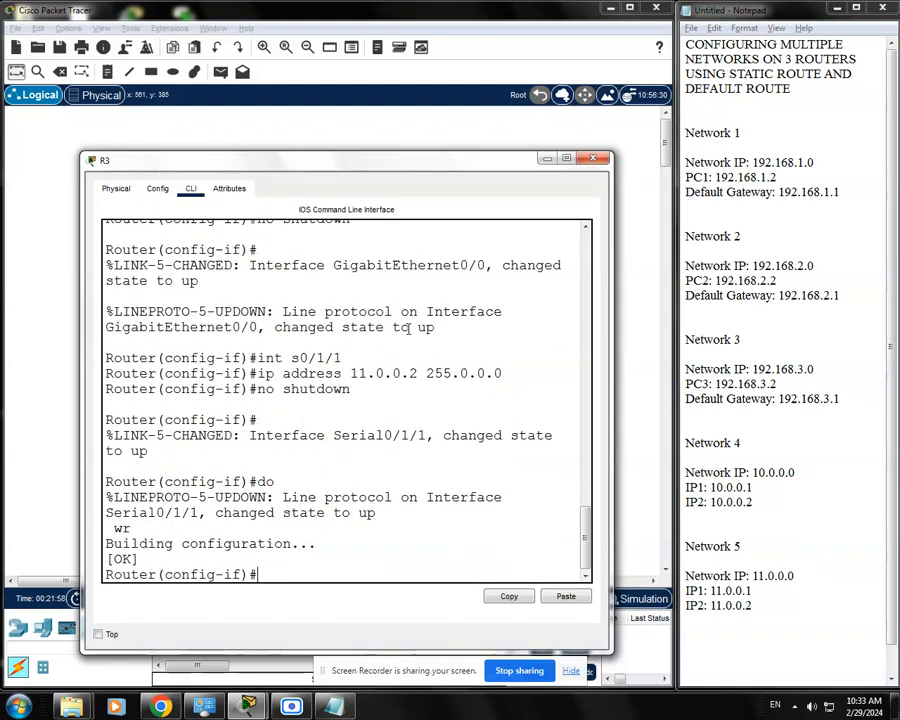
type("do write")
key("Return")
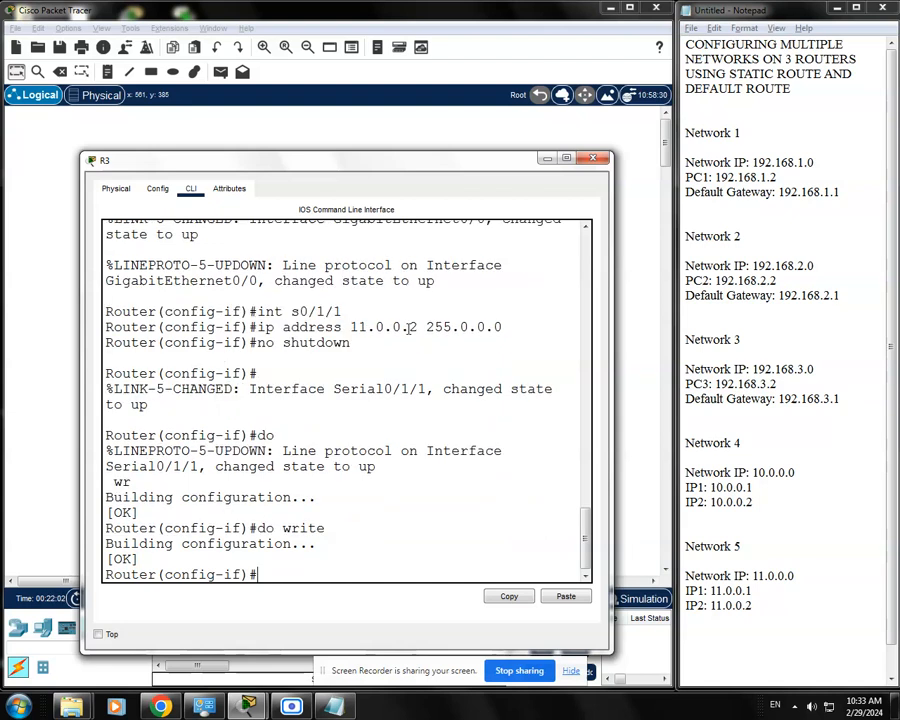
left_click_drag(496, 160, 482, 146)
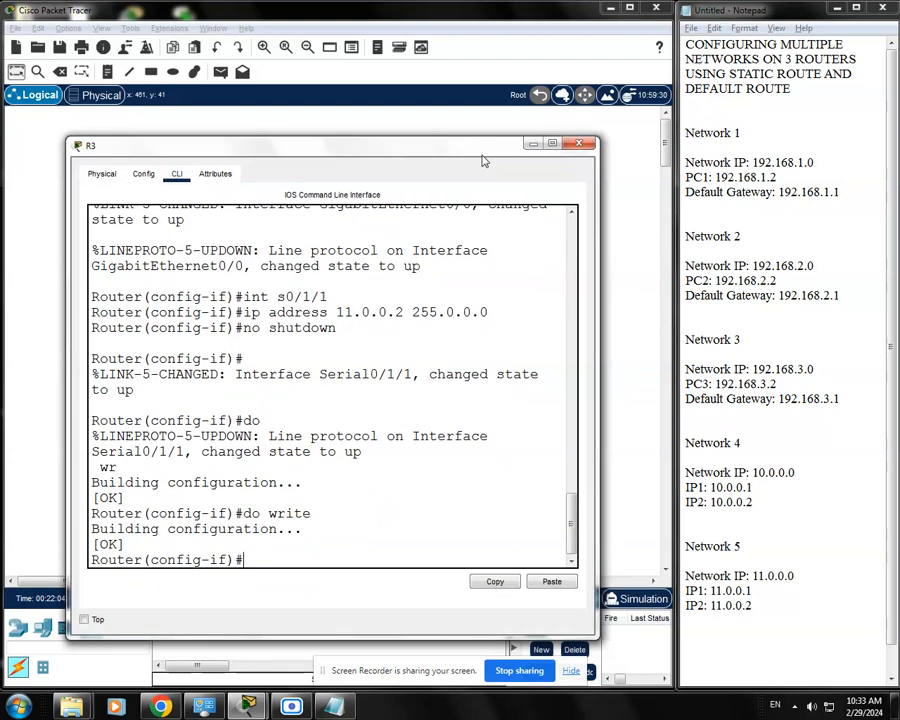
left_click(578, 145)
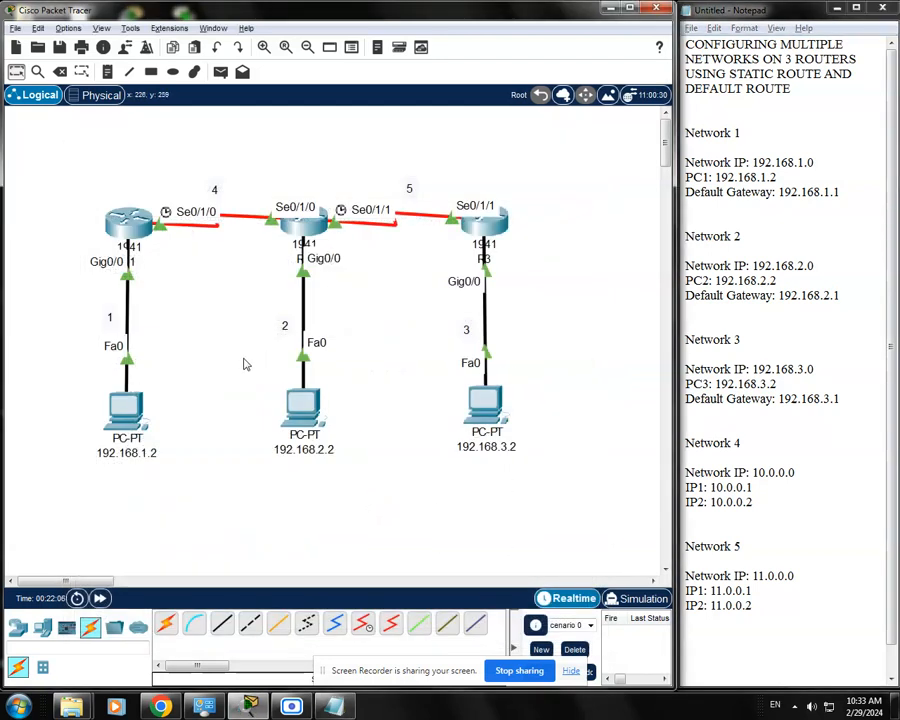